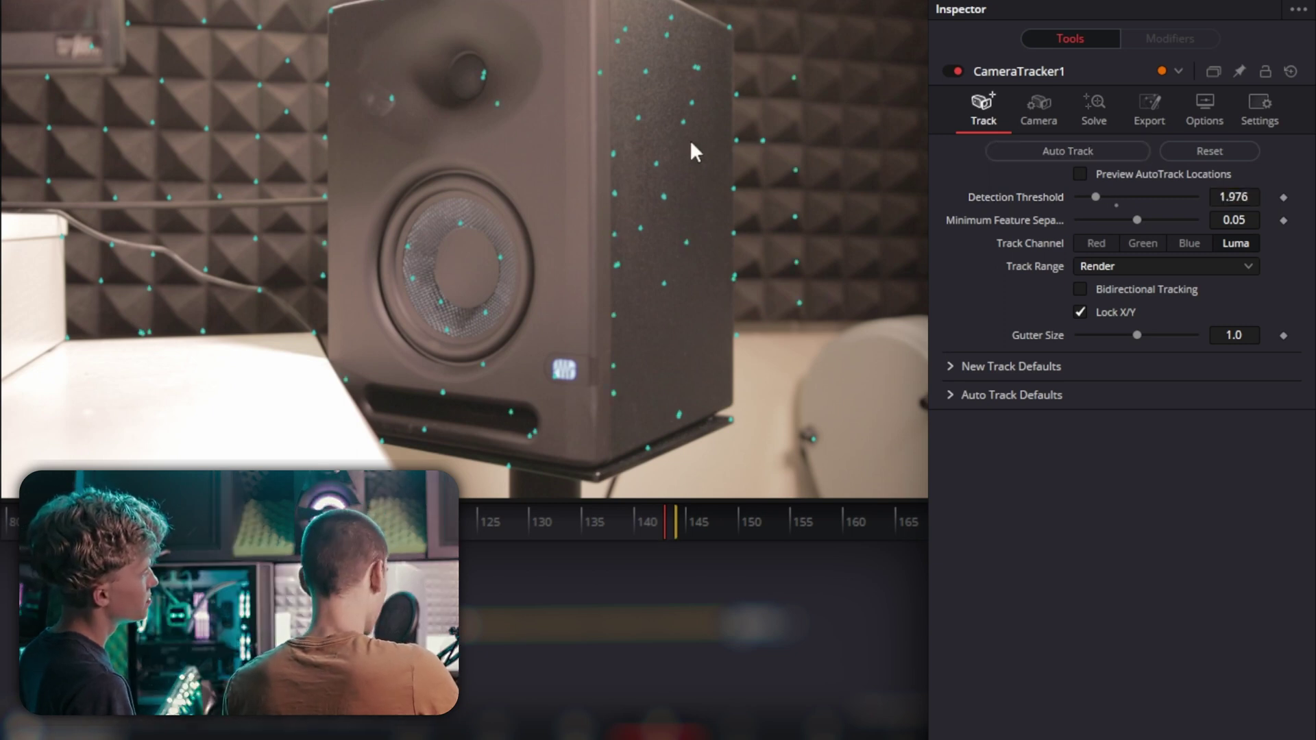
Inspect the tracking points on the speaker and the foam wall up close
scroll(289, 175, up, 3)
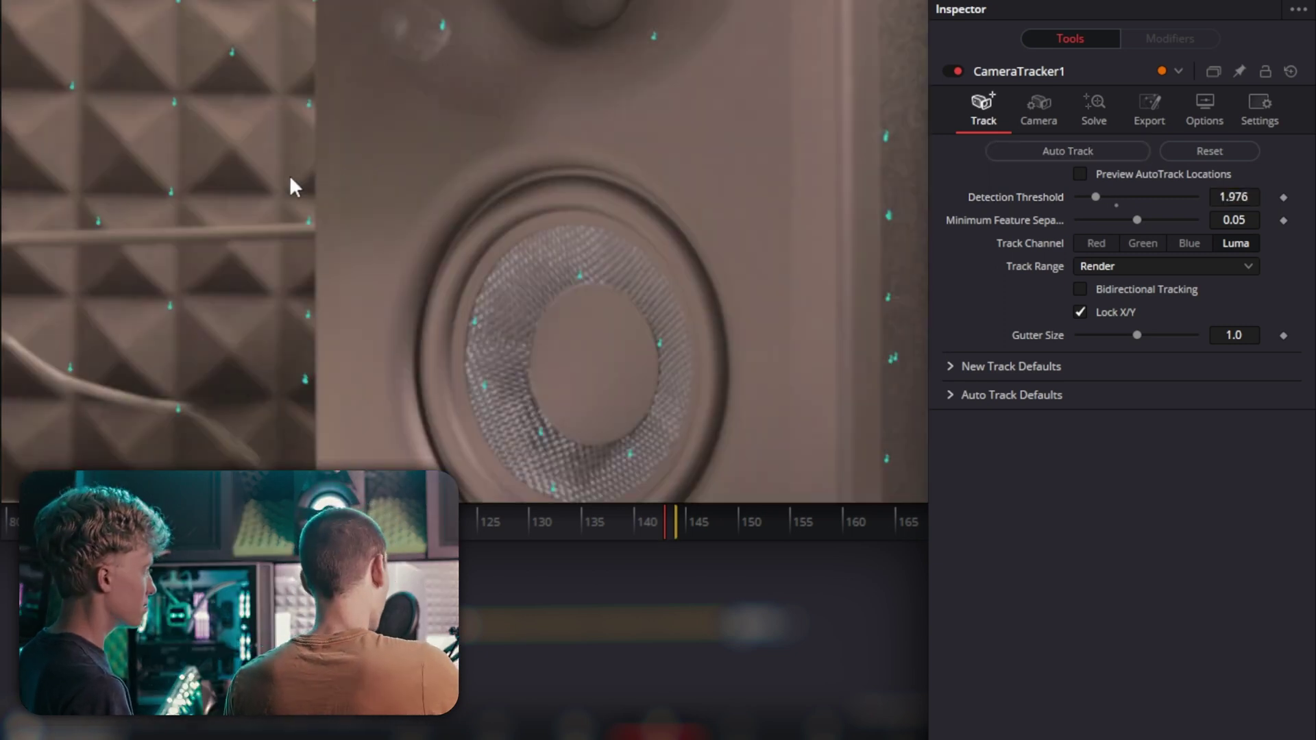
drag(295, 186, 452, 302)
scroll(398, 274, up, 3)
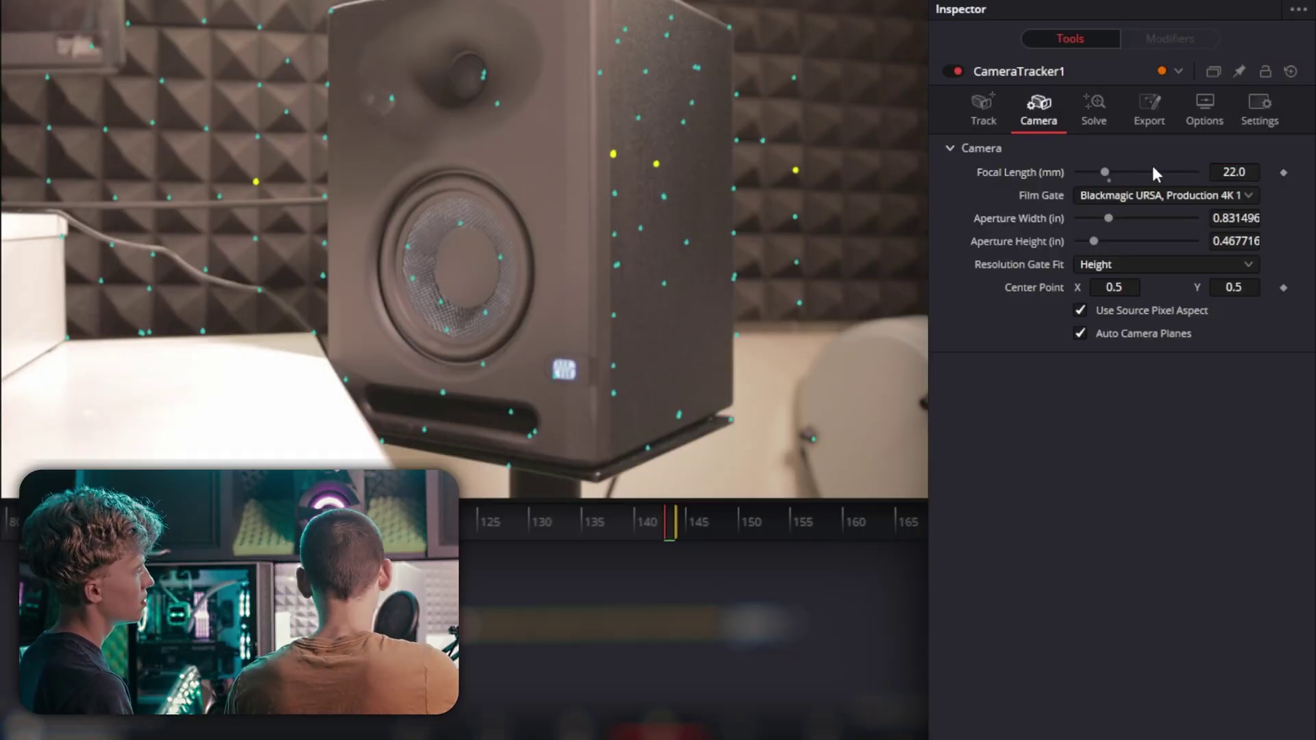
Solve the camera from the tracked points and export the solved scene as 3D nodes
click(1094, 109)
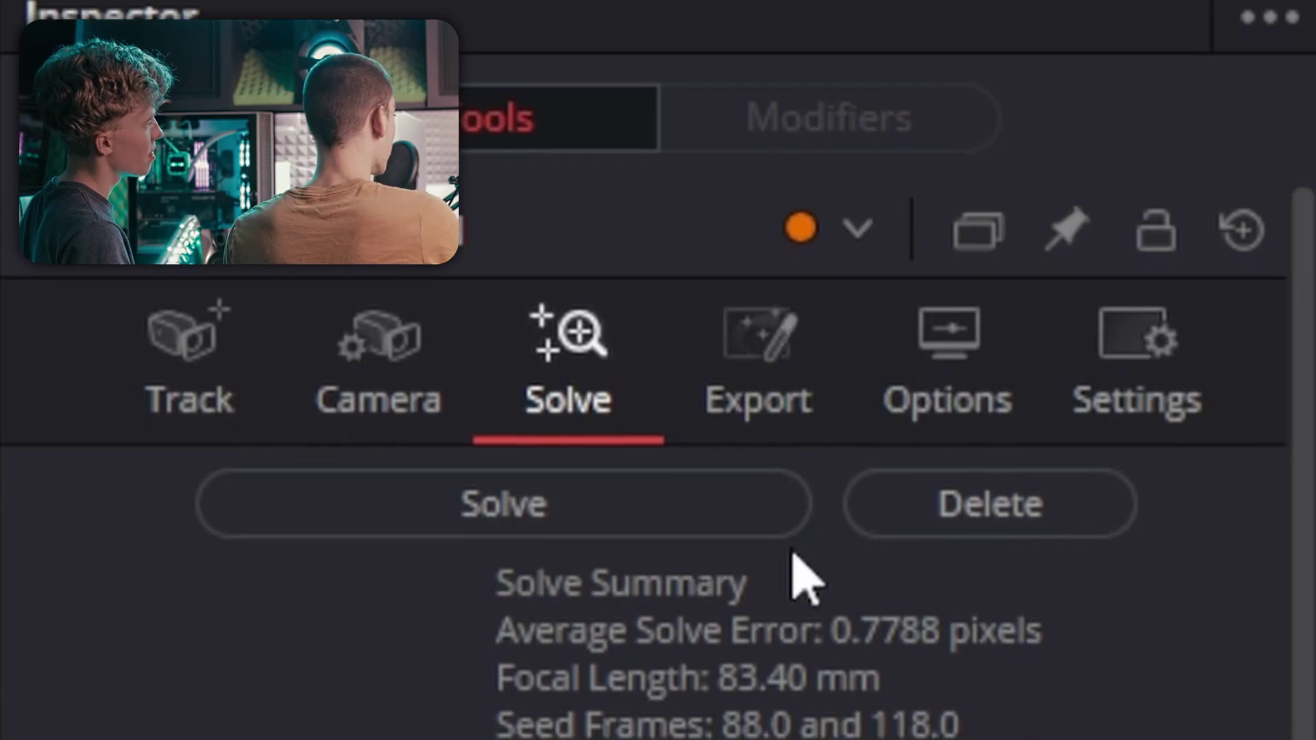
click(1158, 118)
click(233, 509)
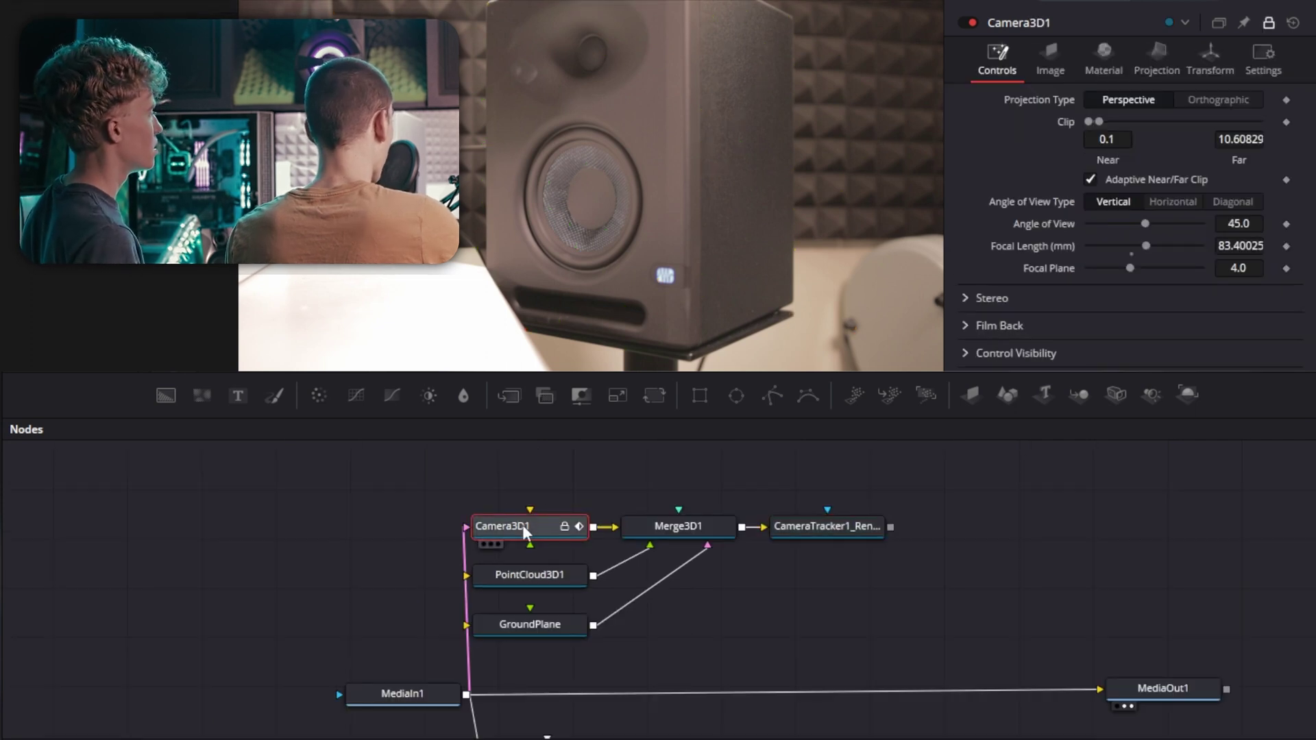
Show Camera3D1 in the first viewer, widen that viewer and examine the camera and its projected footage
key(1)
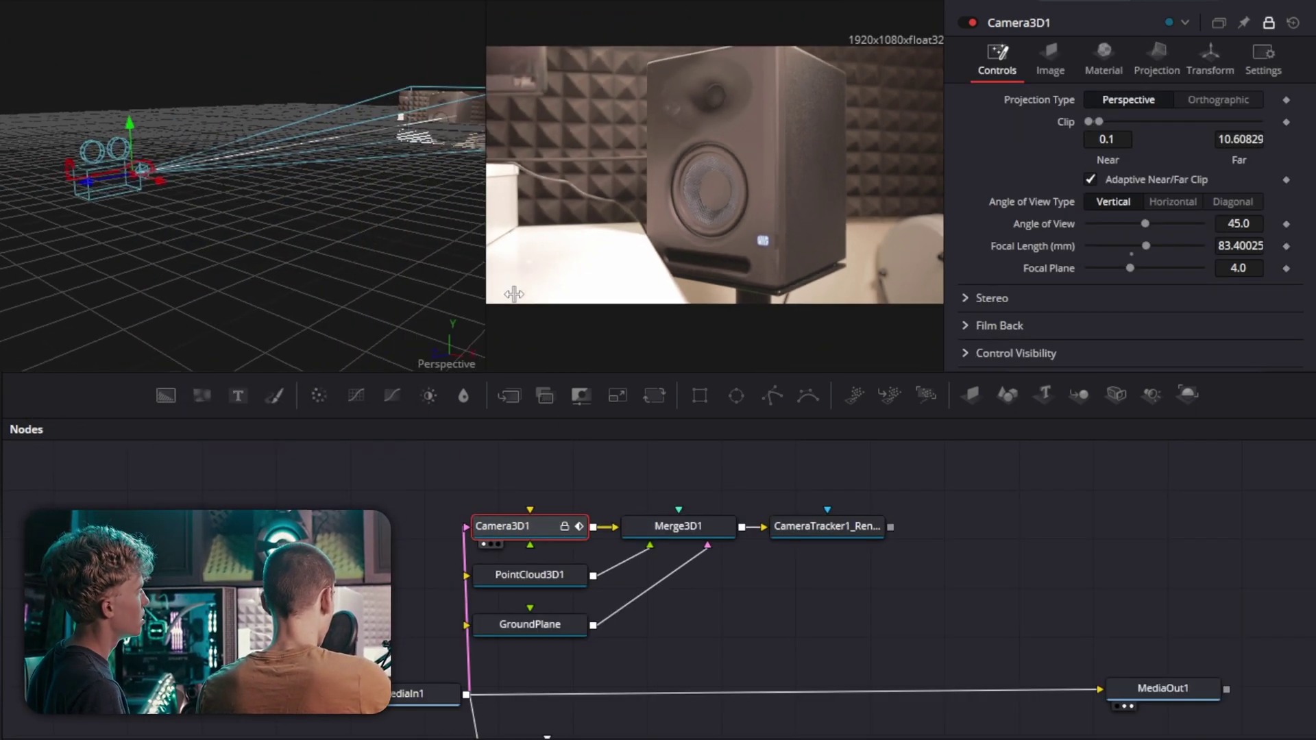
drag(513, 294, 616, 294)
drag(422, 229, 405, 176)
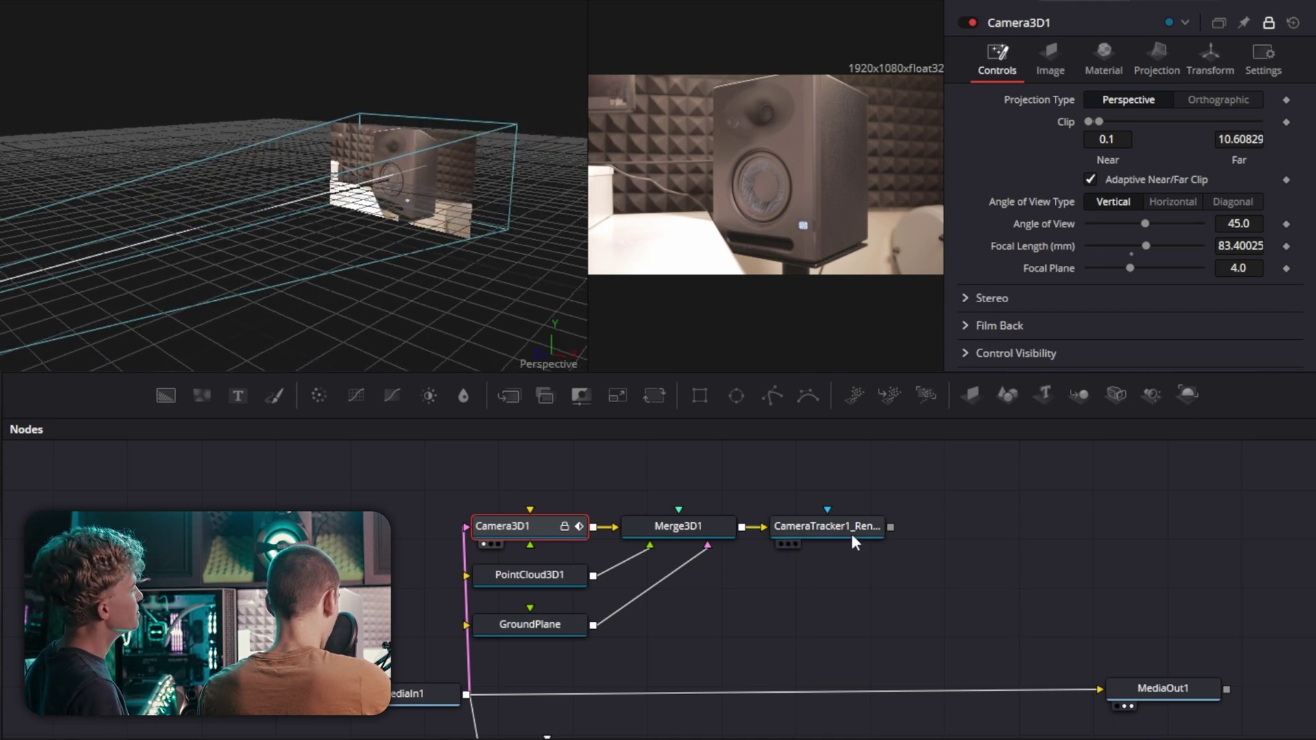
Show CameraTracker1_Renderer in the first viewer, check the ground grid lines up close and disable the GroundPlane node
click(781, 544)
scroll(402, 213, up, 10)
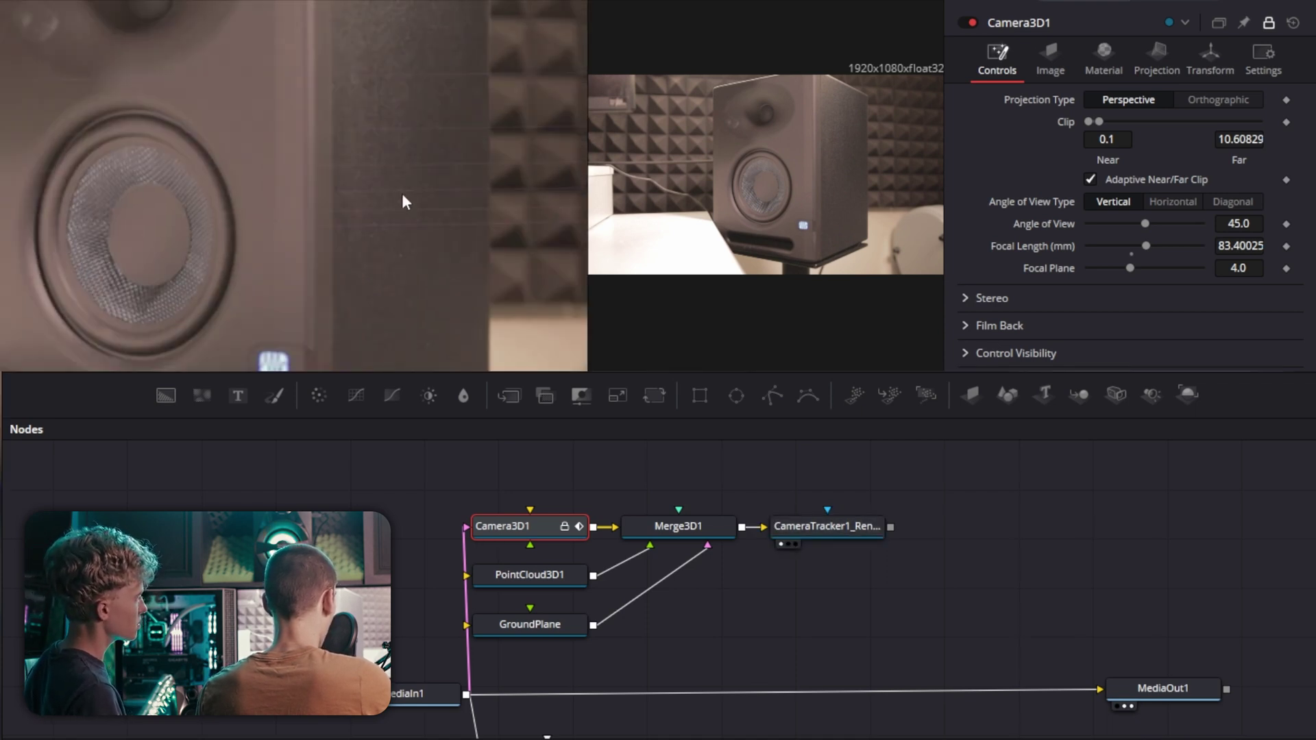
scroll(328, 240, down, 10)
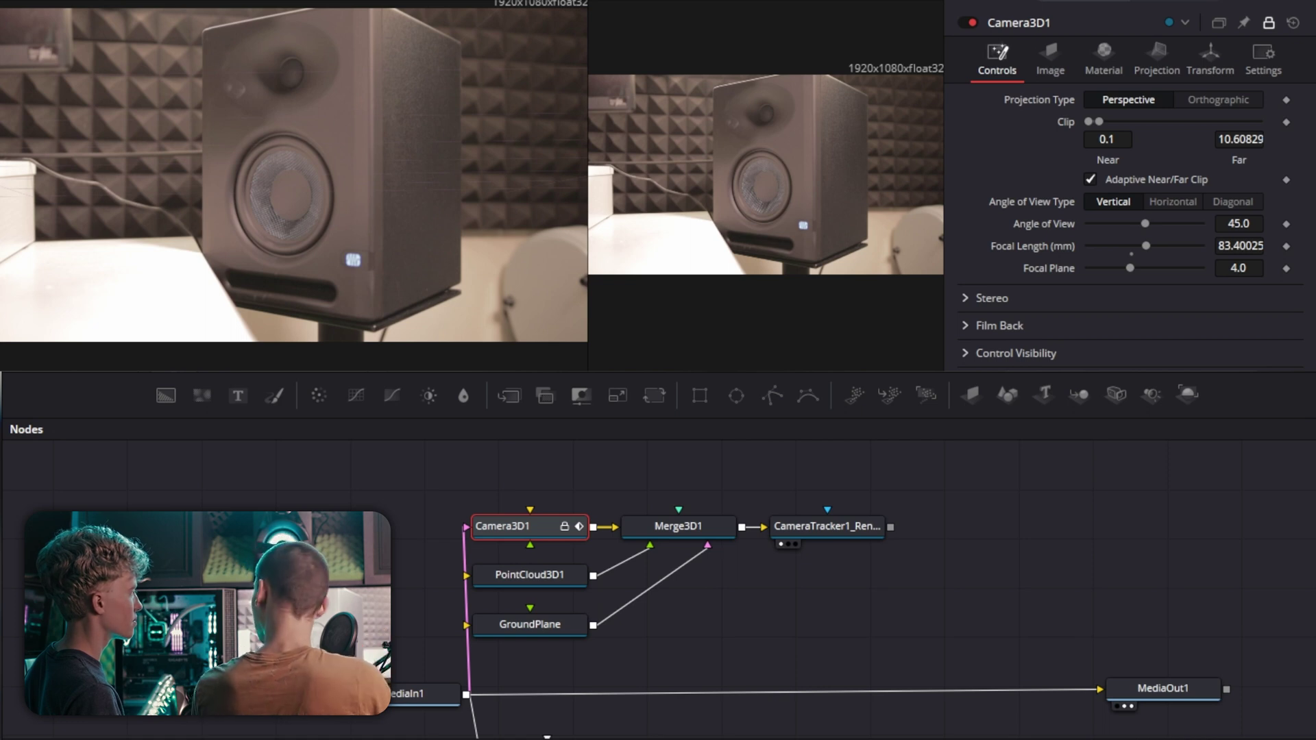
scroll(340, 334, up, 10)
click(531, 623)
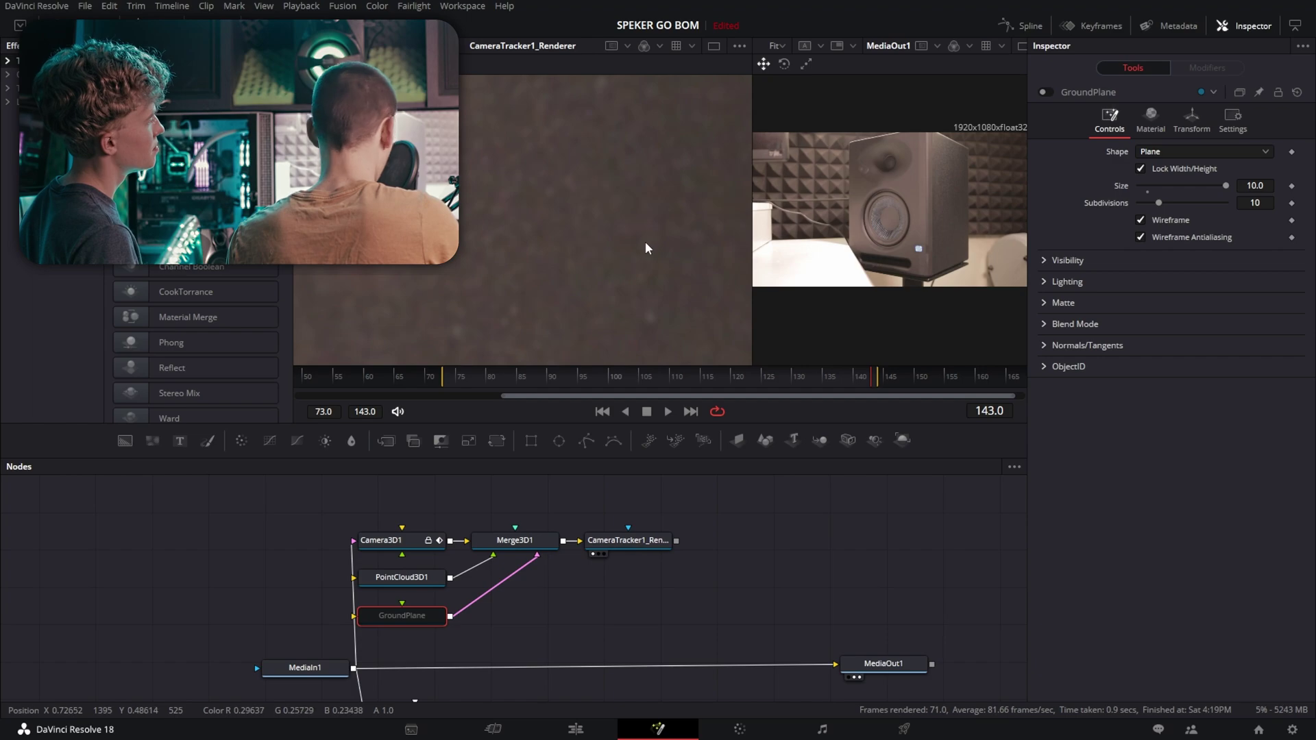
scroll(644, 242, down, 10)
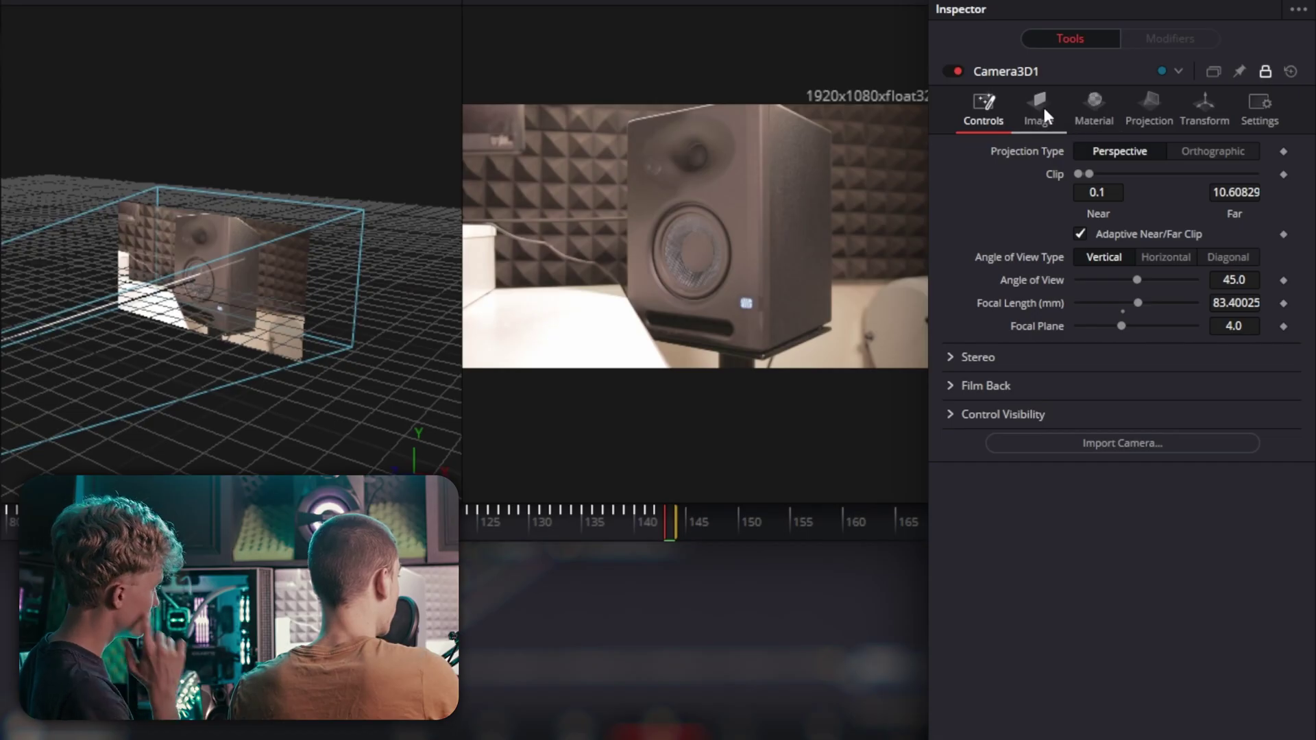
Hide Camera3D1's footage image and connect CameraTracker1_Renderer to the foreground of Merge1, between MediaIn1 and MediaOut1
click(1039, 110)
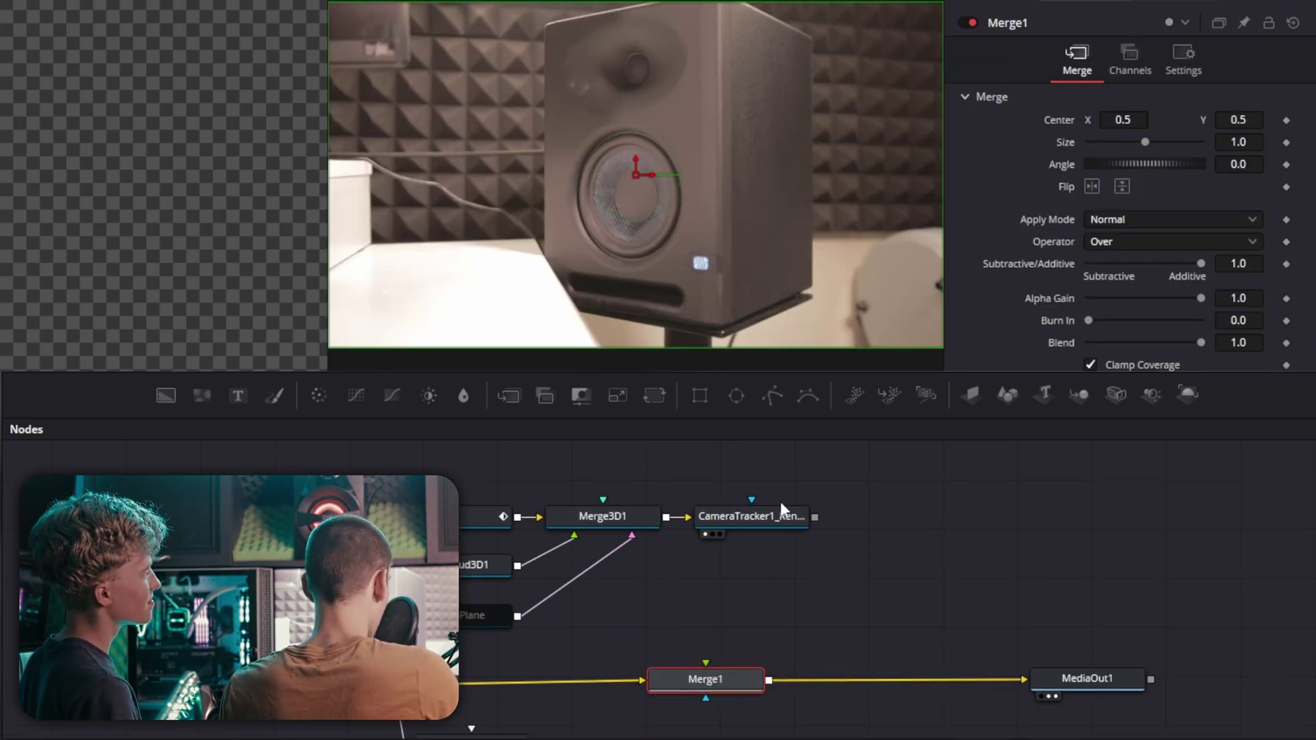
click(785, 516)
drag(815, 517, 710, 682)
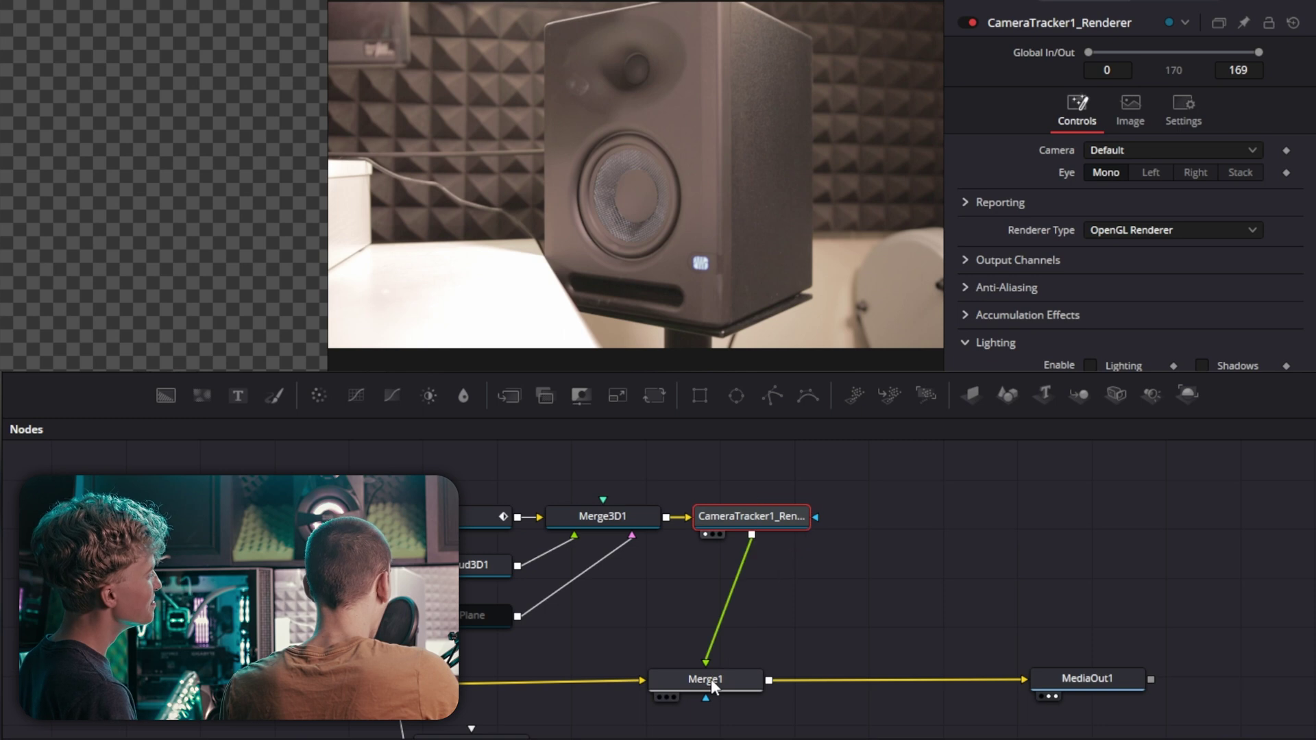
click(711, 679)
Add an Image Plane 3D node feeding Merge3D1 and play the shot to check how it tracks
key(shift+space)
text(im)
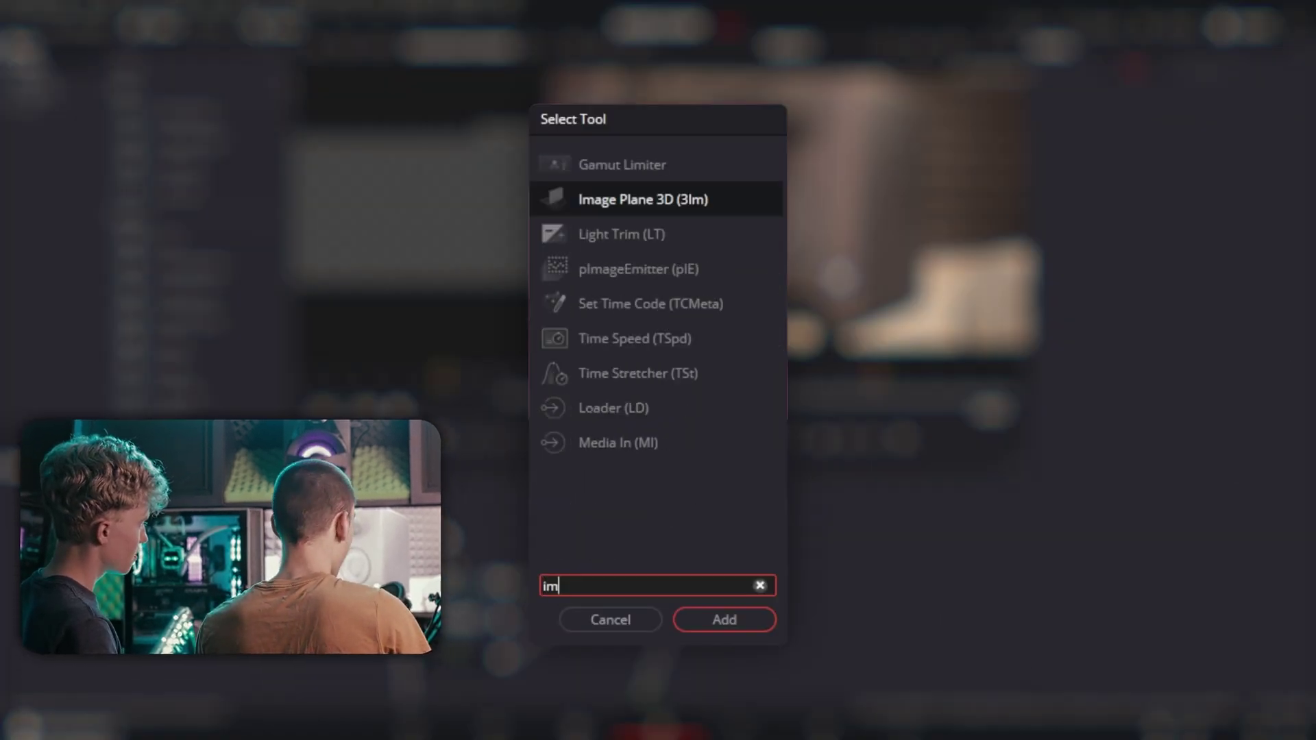
text(ag)
key(Return)
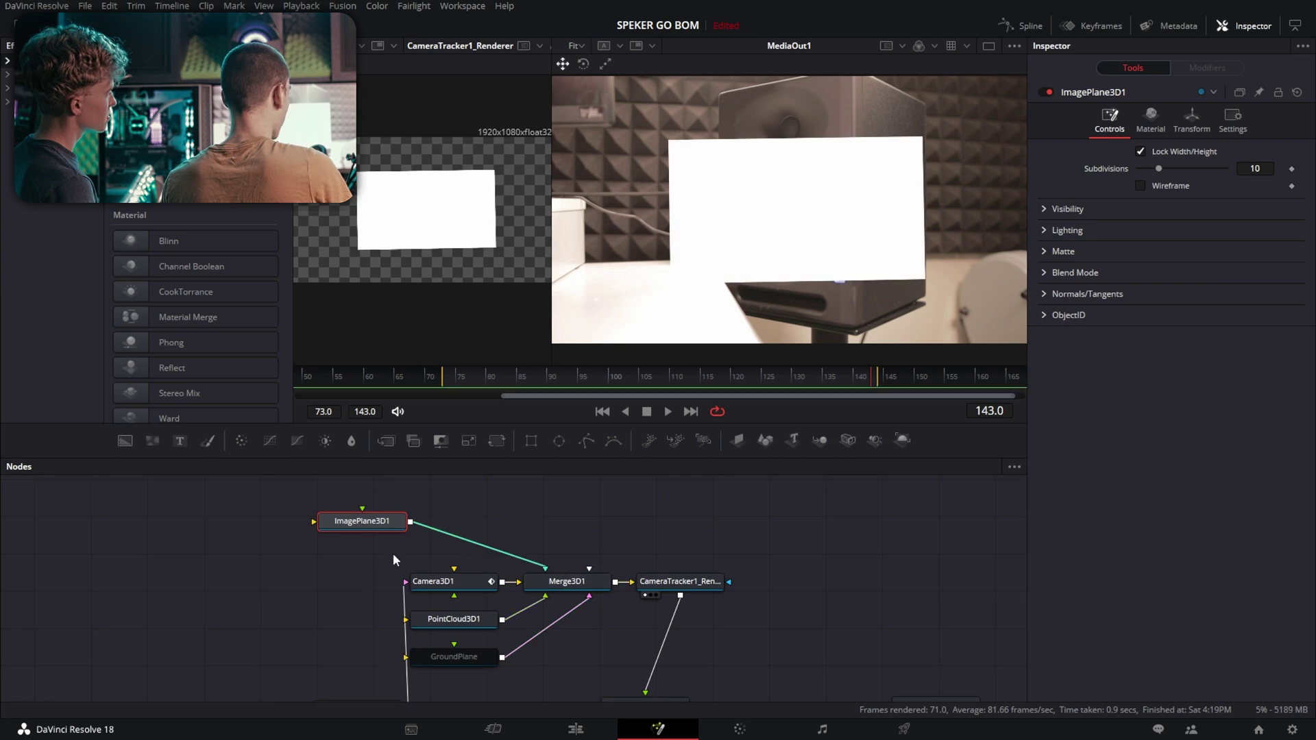
key(space)
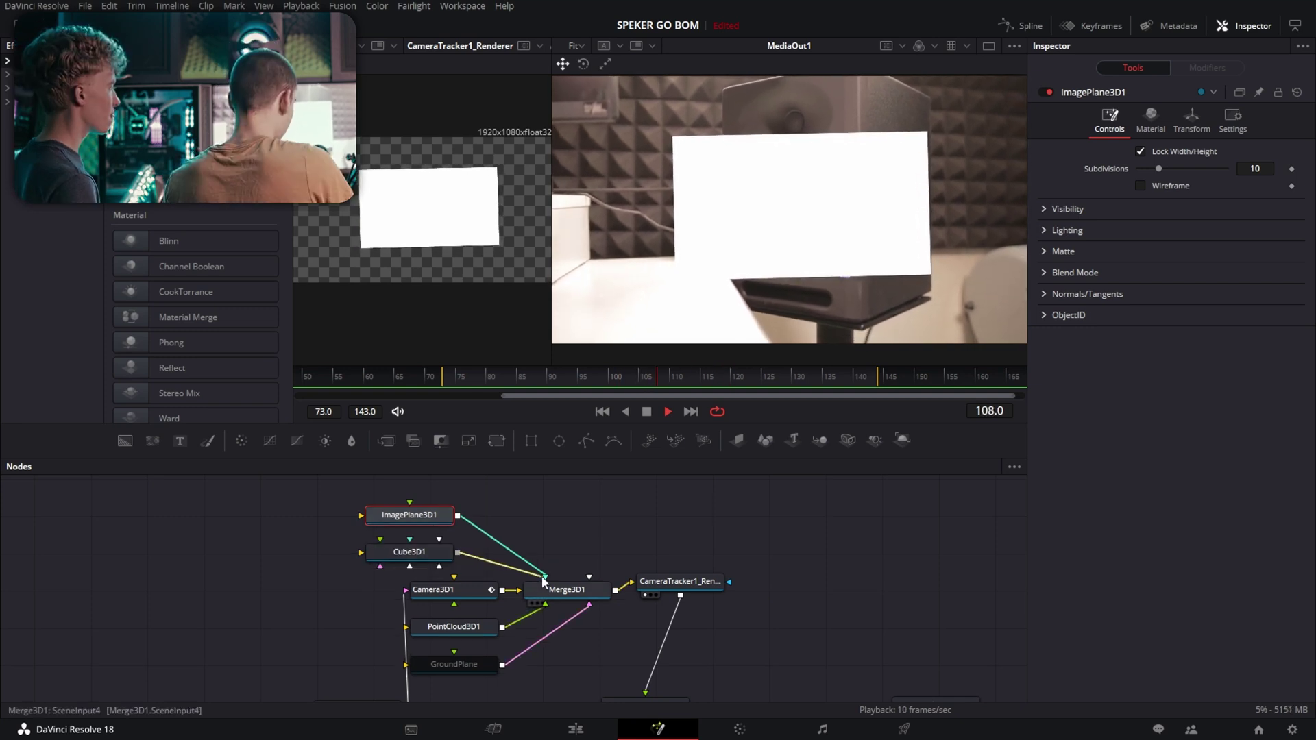
Try feeding Cube3D1 into Merge3D1 in place of the image plane and view the merged 3D scene
drag(458, 552, 546, 576)
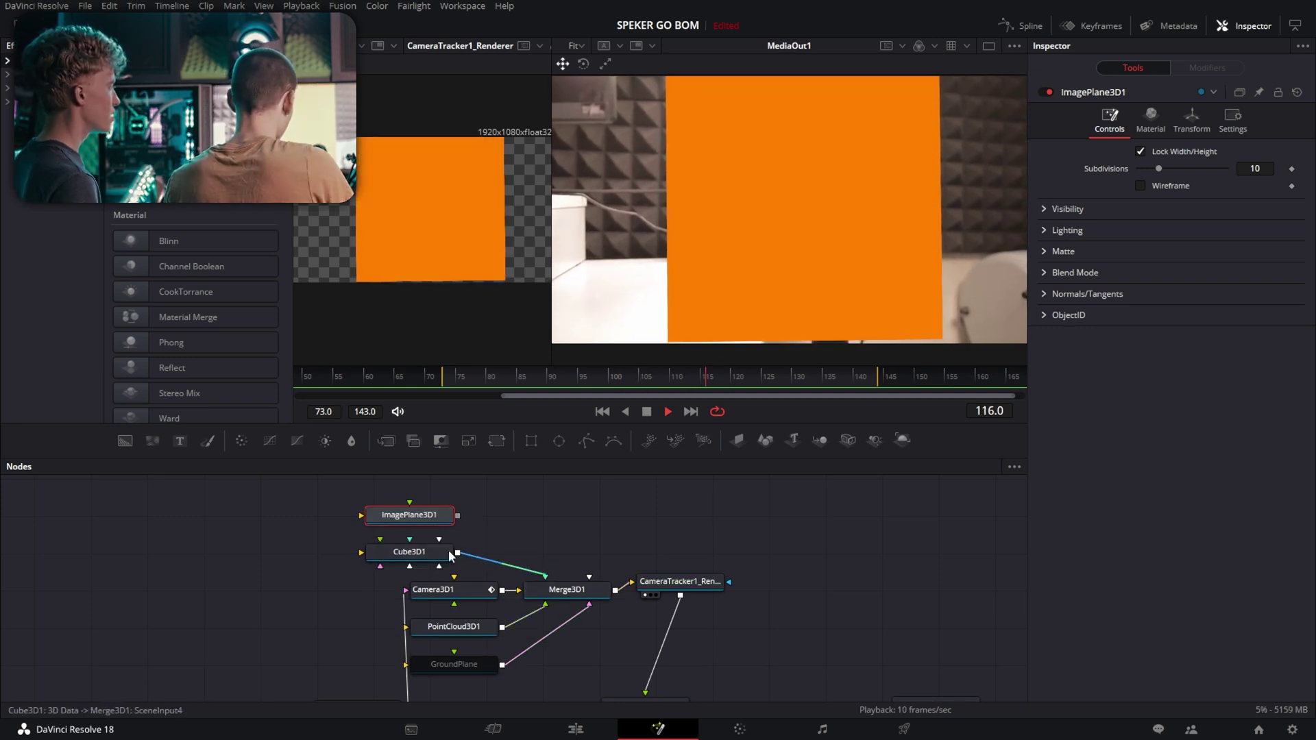
key(1)
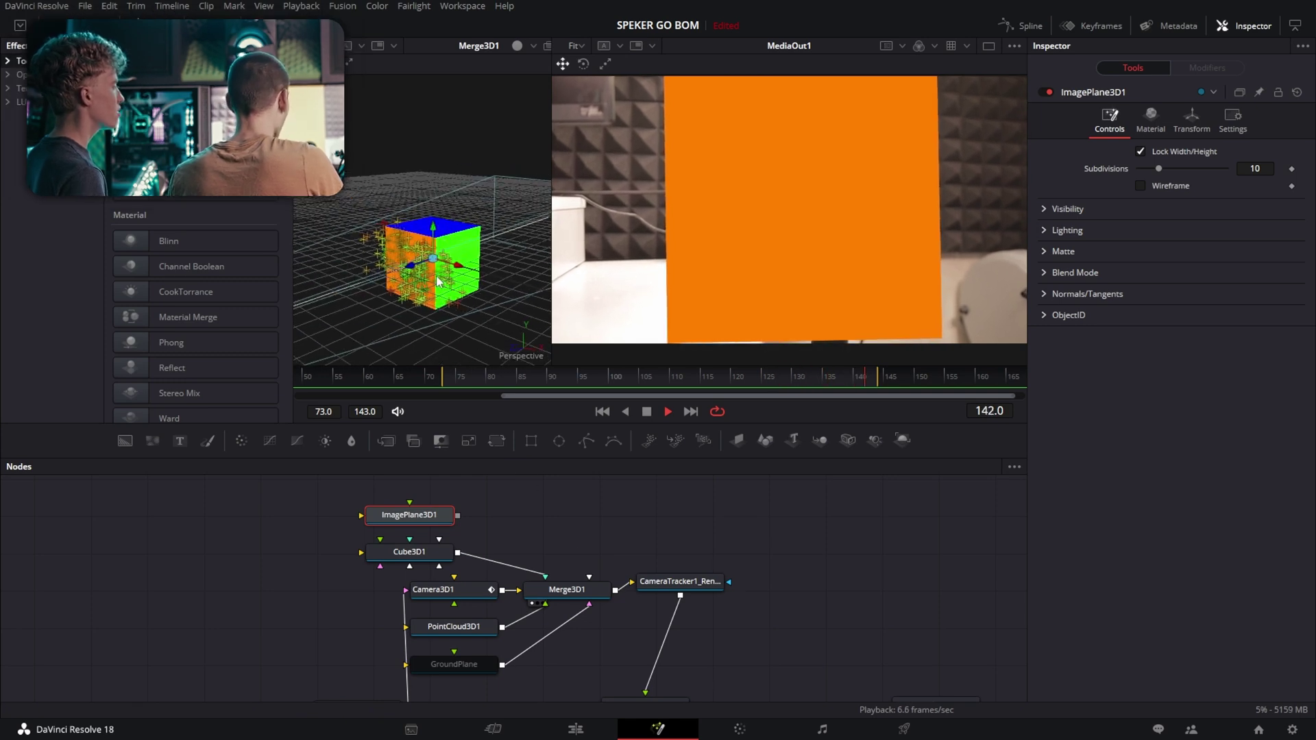
click(405, 549)
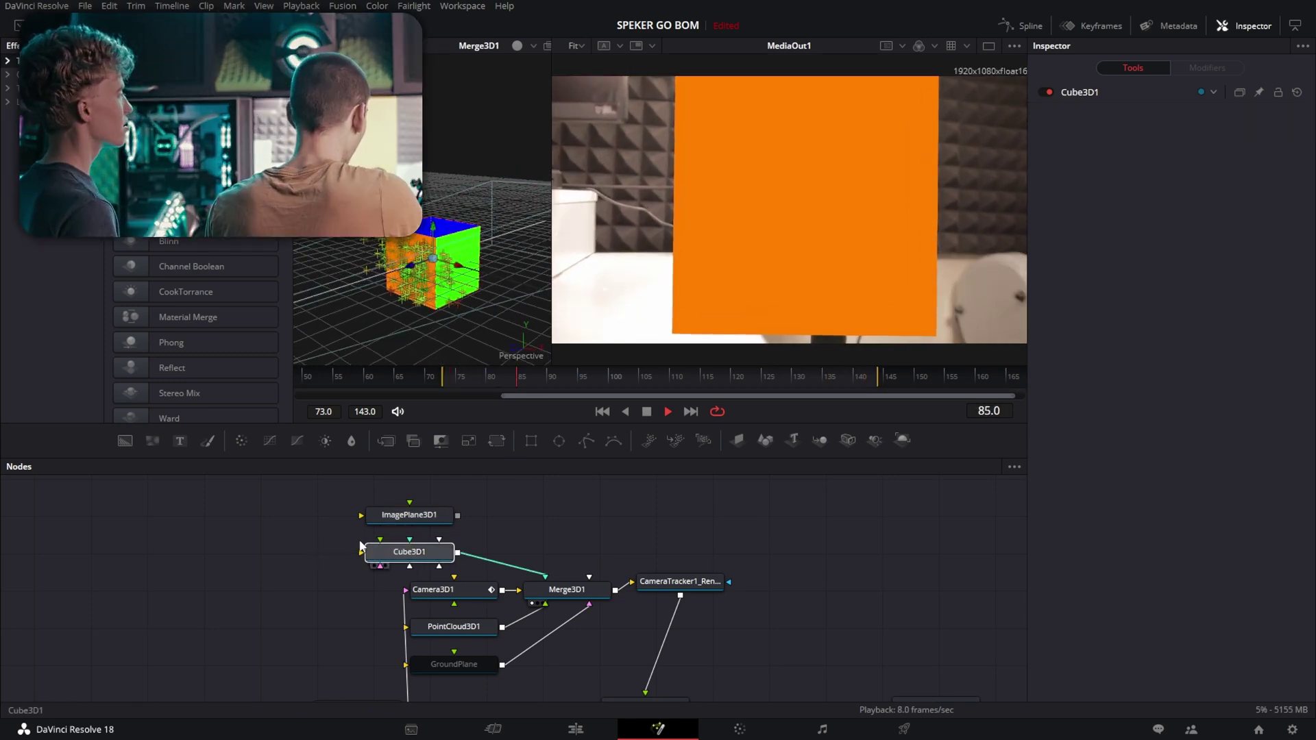
Align ImagePlane3D1 with the tracking points on the speaker's front, using Z translation of about 0.543 and Y rotation of -21.1
click(410, 515)
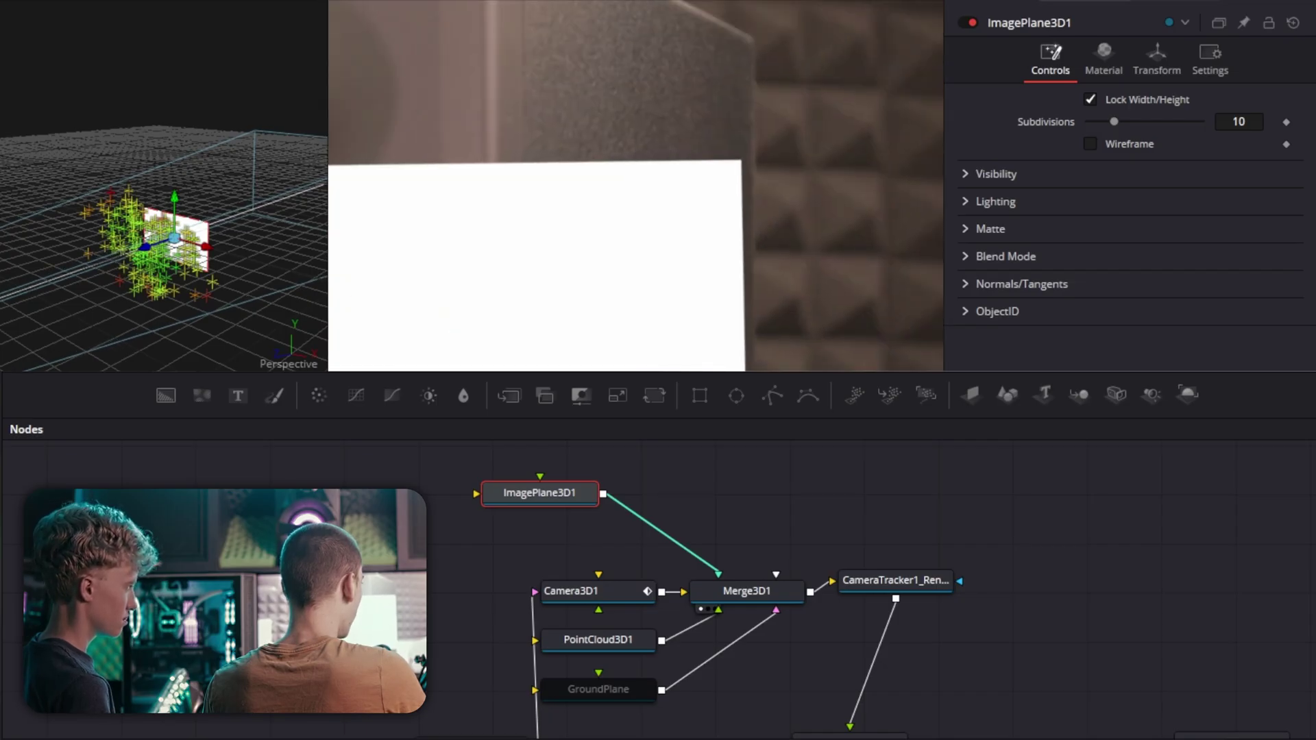
scroll(240, 204, up, 5)
drag(240, 204, 145, 175)
drag(67, 122, 186, 248)
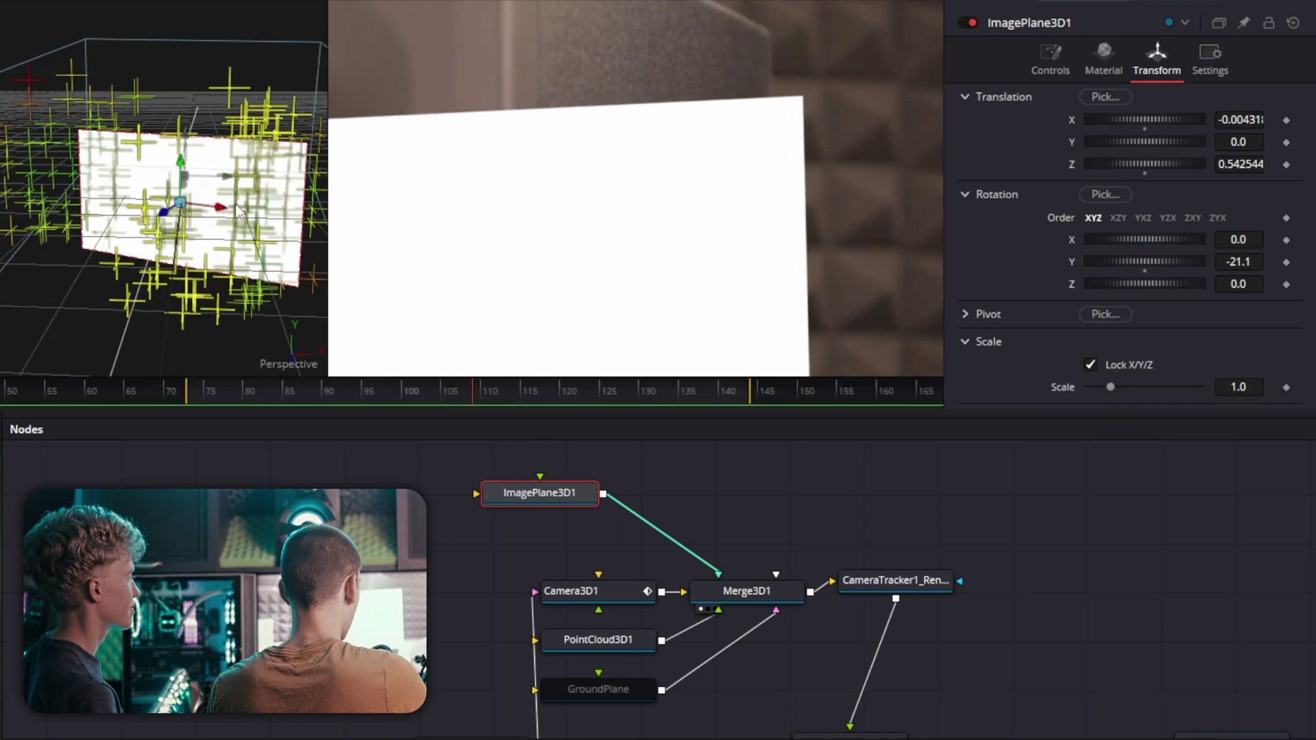
drag(240, 213, 82, 288)
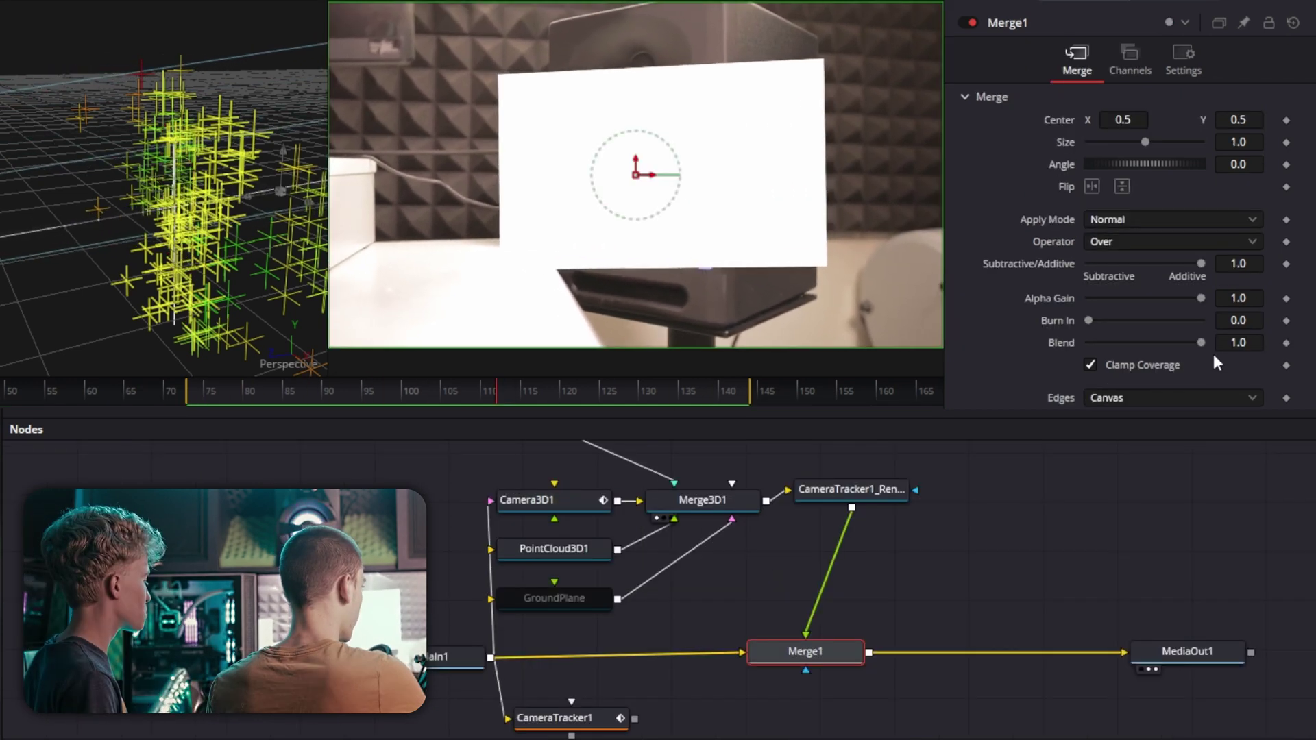
Set Merge1's blend to 0.572 and fit an ellipse mask about 0.33 wide on ImagePlane3D1 to the speaker's woofer
drag(1238, 343, 1221, 343)
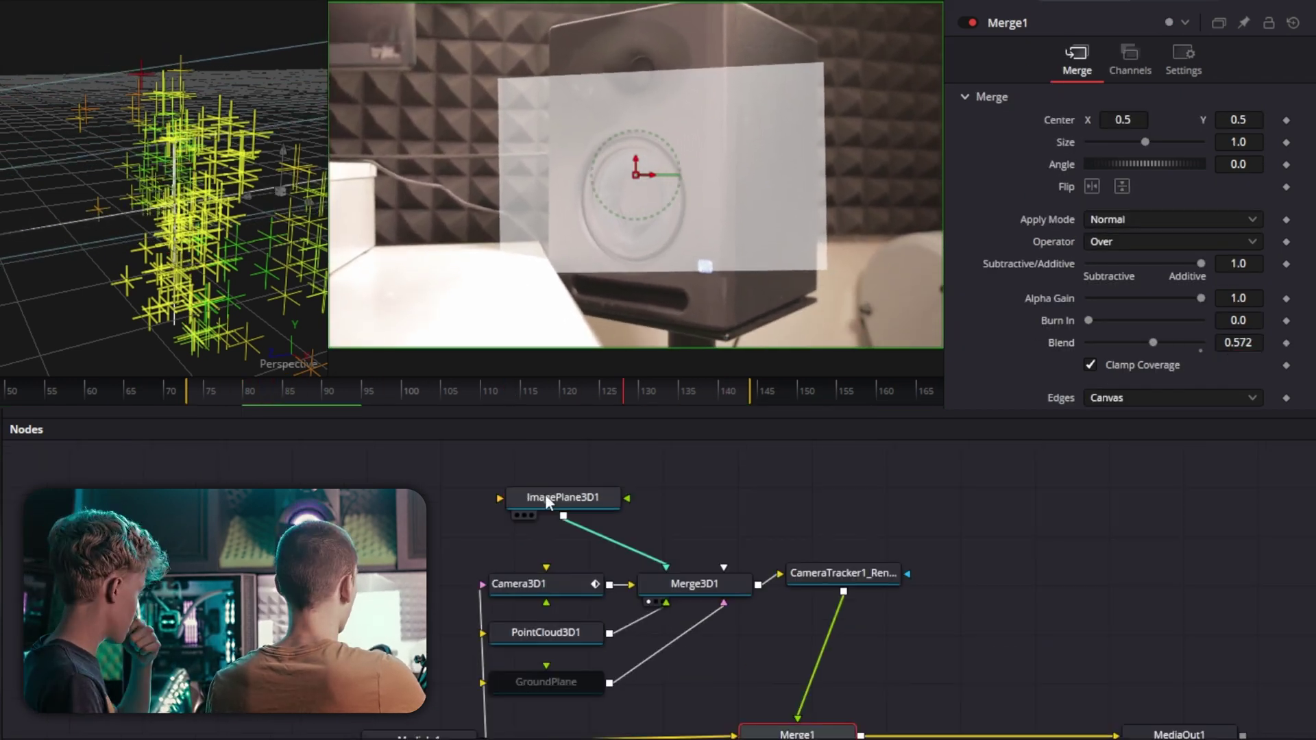
click(545, 495)
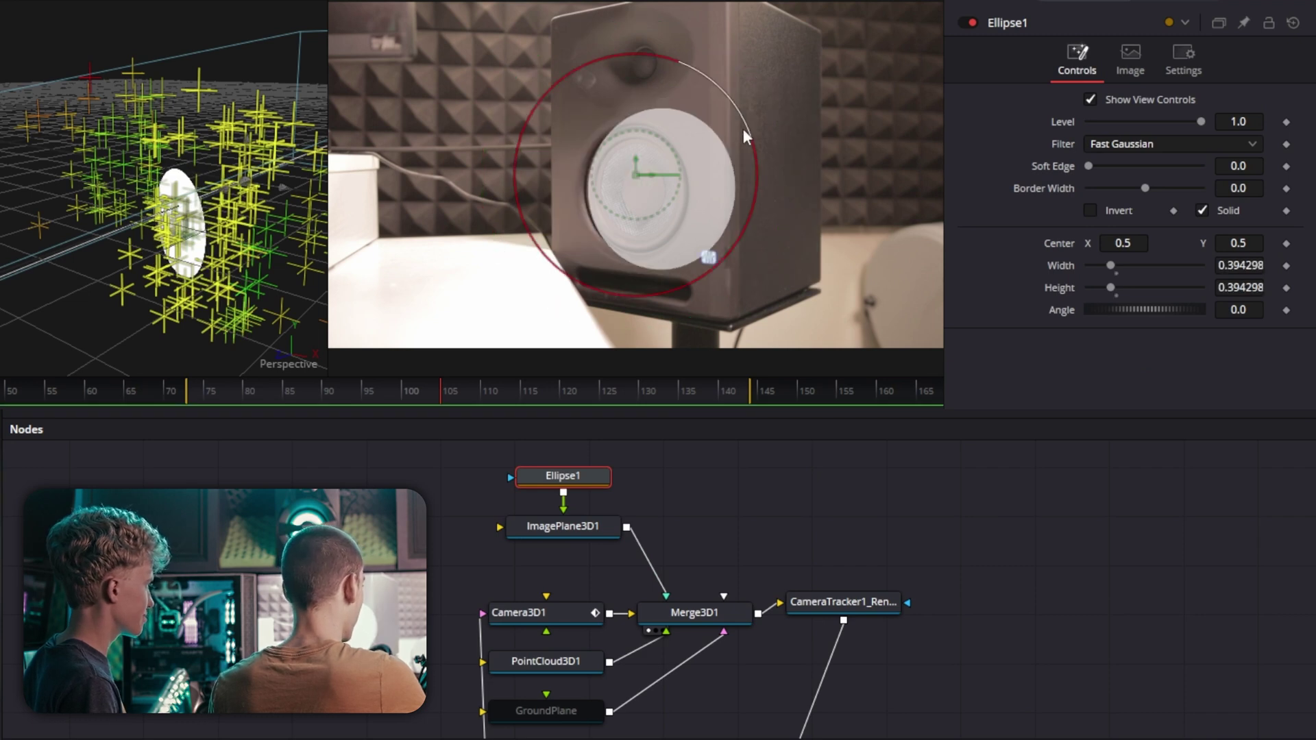
drag(728, 144, 734, 134)
drag(635, 179, 584, 177)
drag(664, 97, 656, 102)
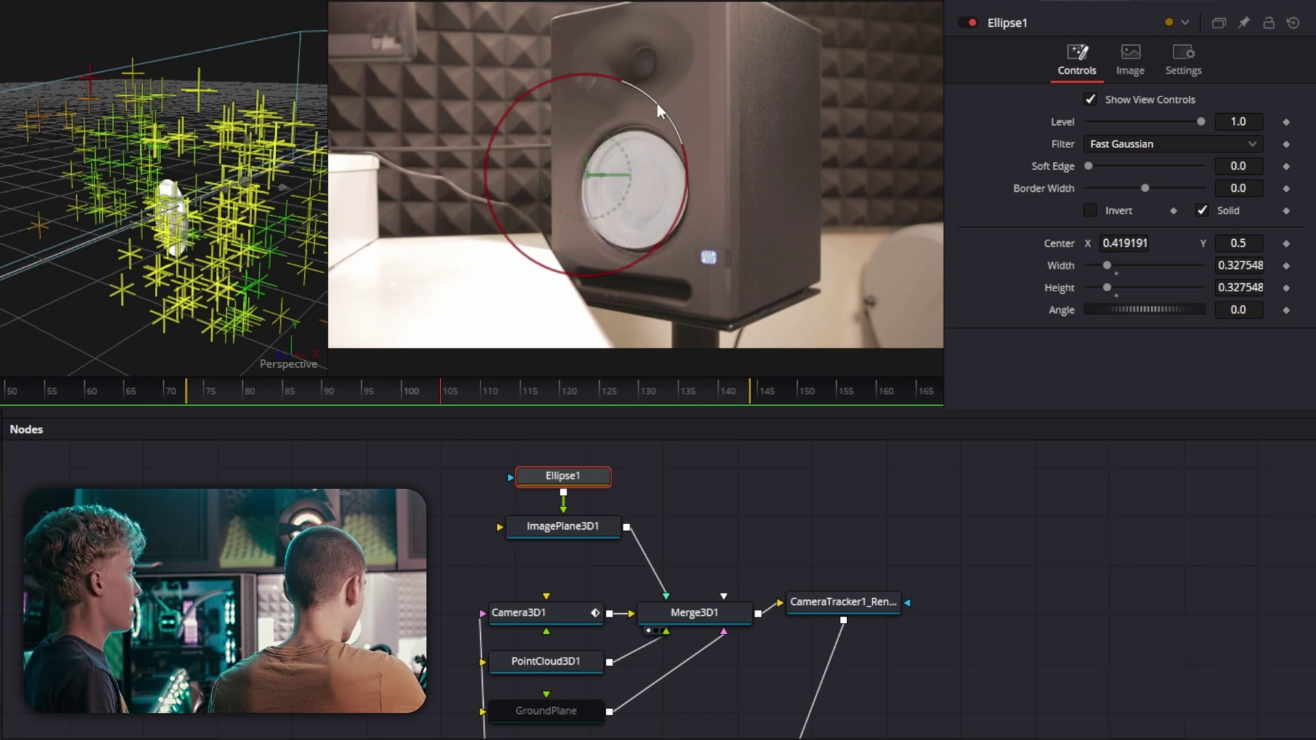
drag(591, 175, 593, 174)
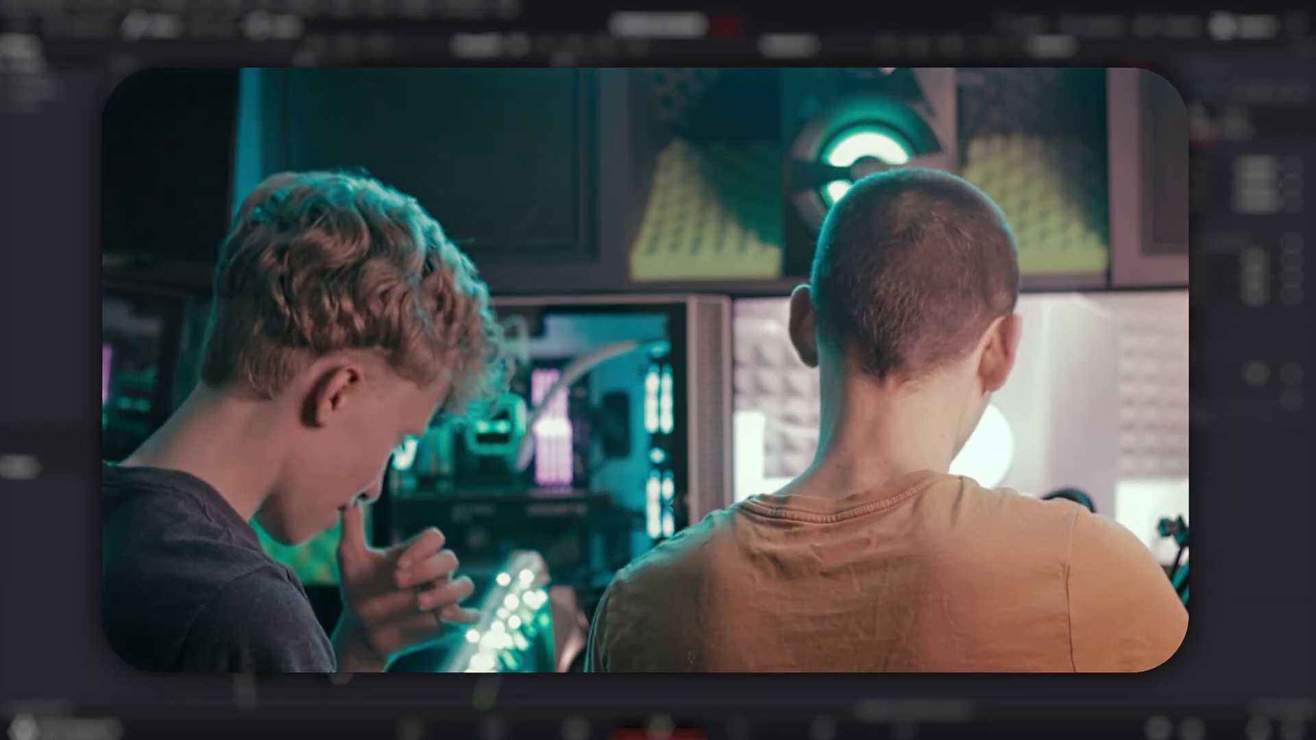
Add a pEmitter node to the composition
key(shift+space)
text(Cube 3D)
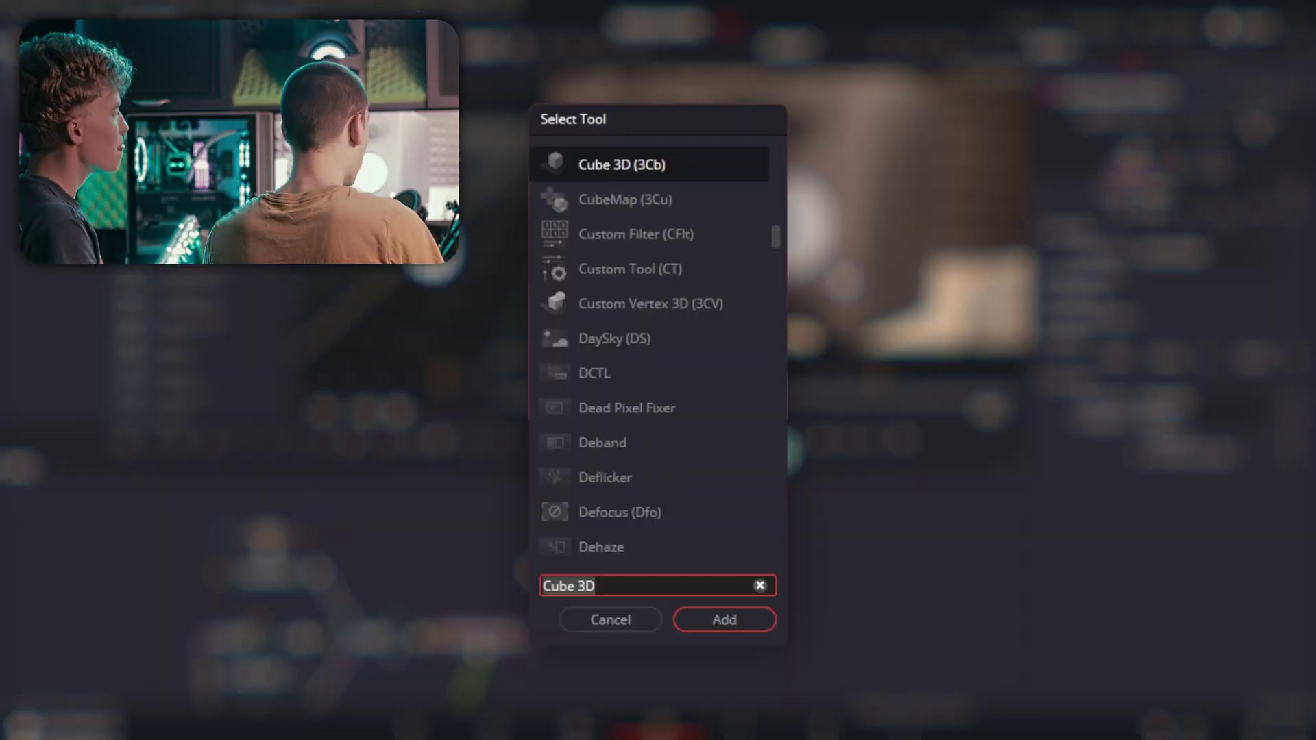
text(p)
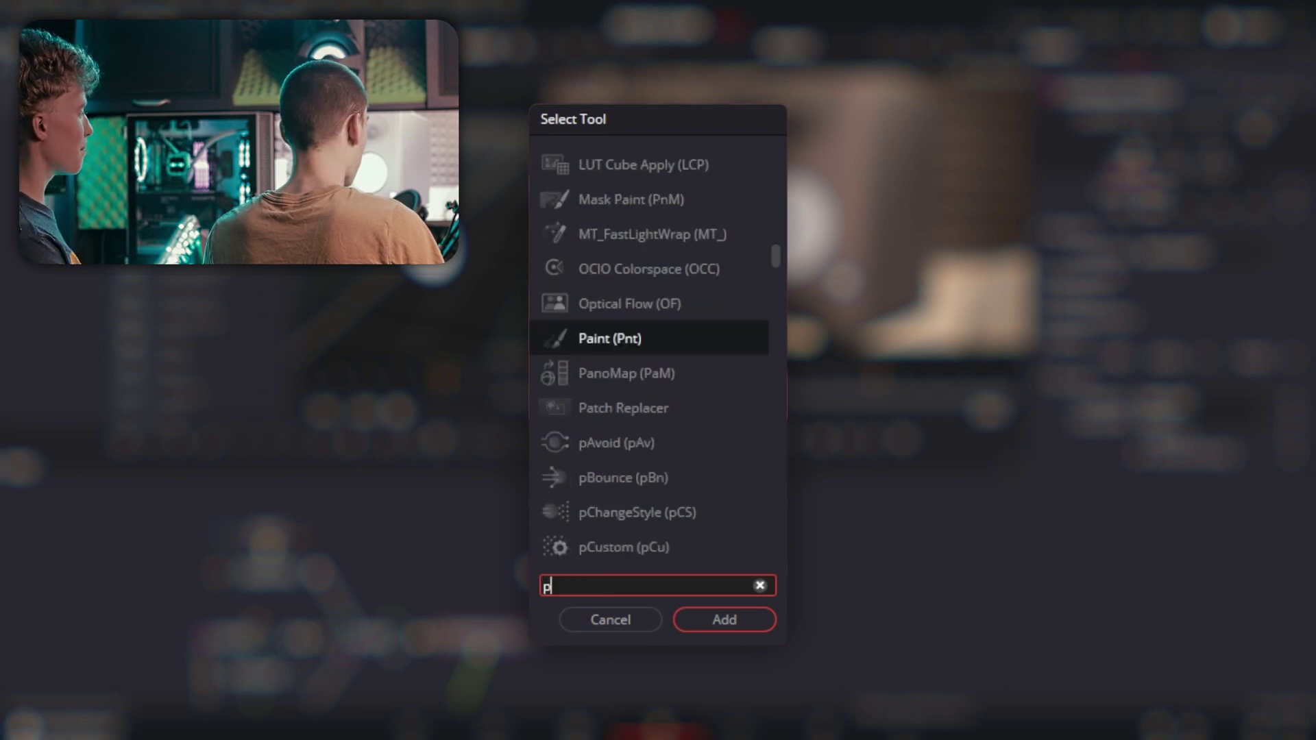
text(me)
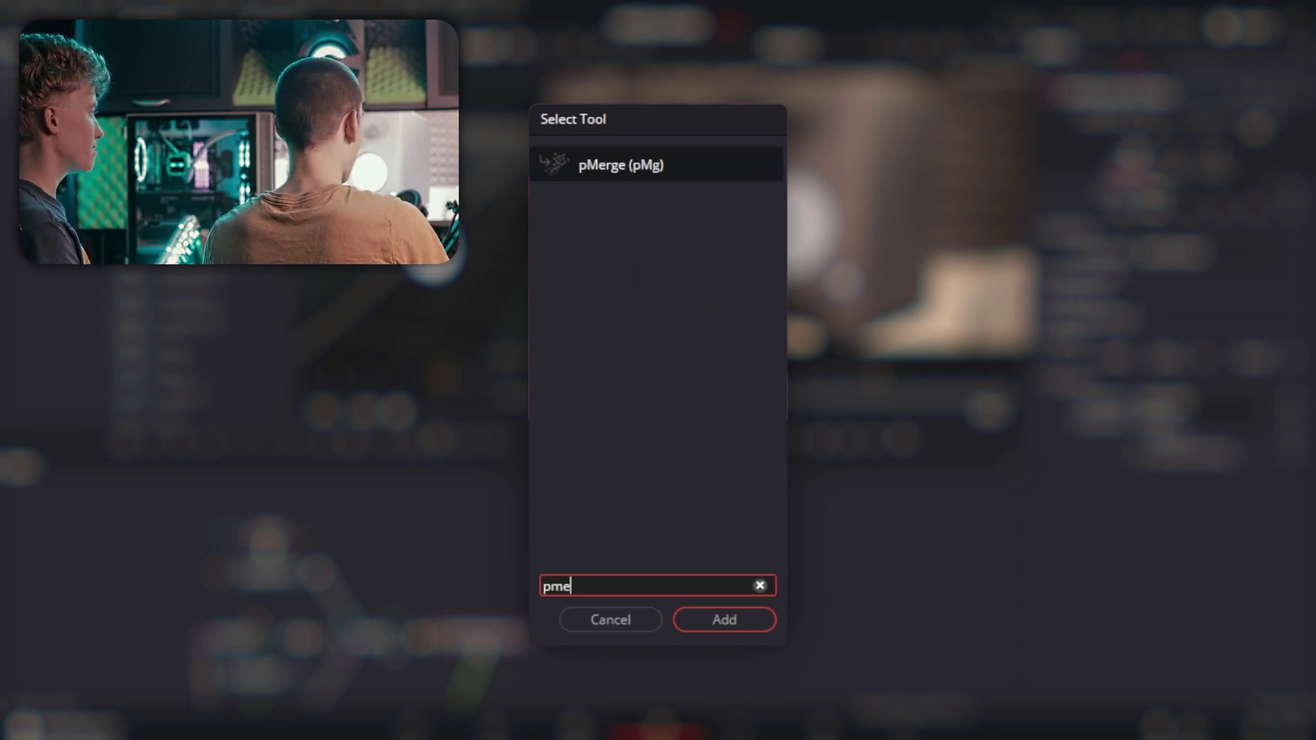
key(BackSpace)
text(e)
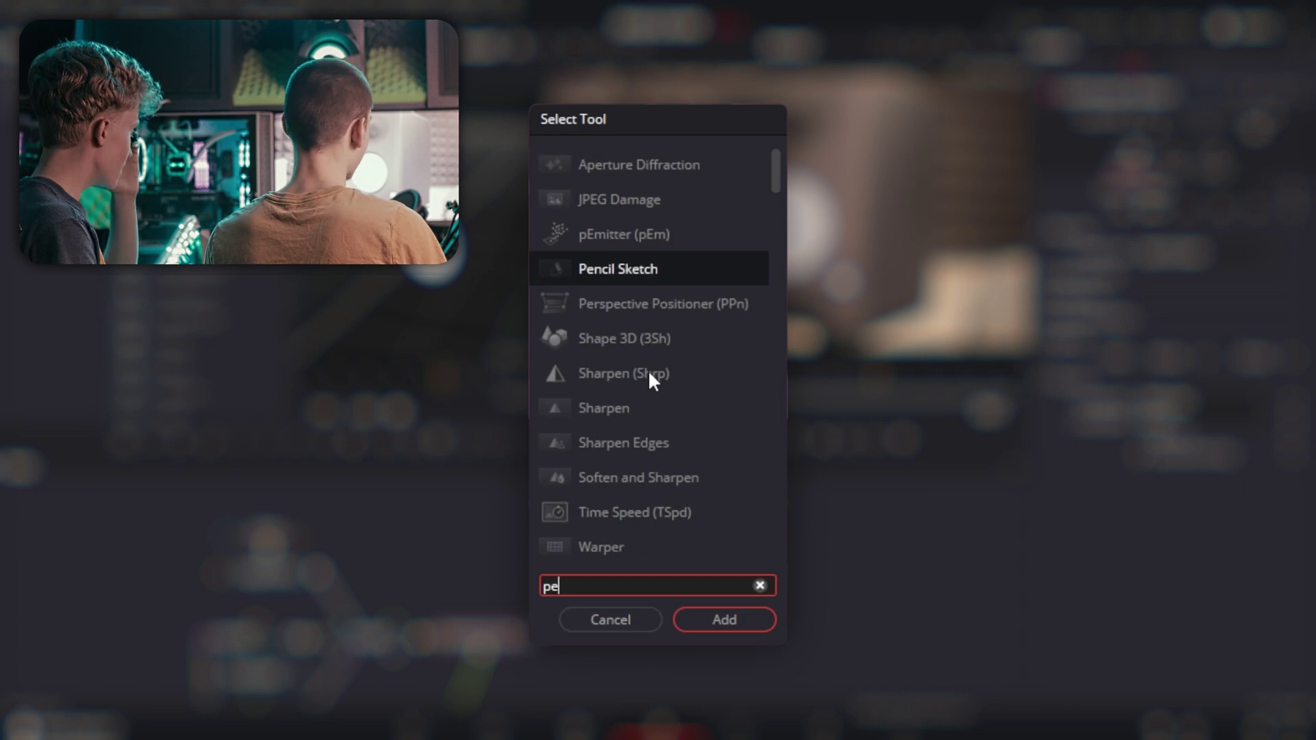
Add a pRender node fed by pEmitter1, with its output mode set to 3D
key(BackSpace)
key(BackSpace)
text(r)
text(em)
key(BackSpace)
text(n)
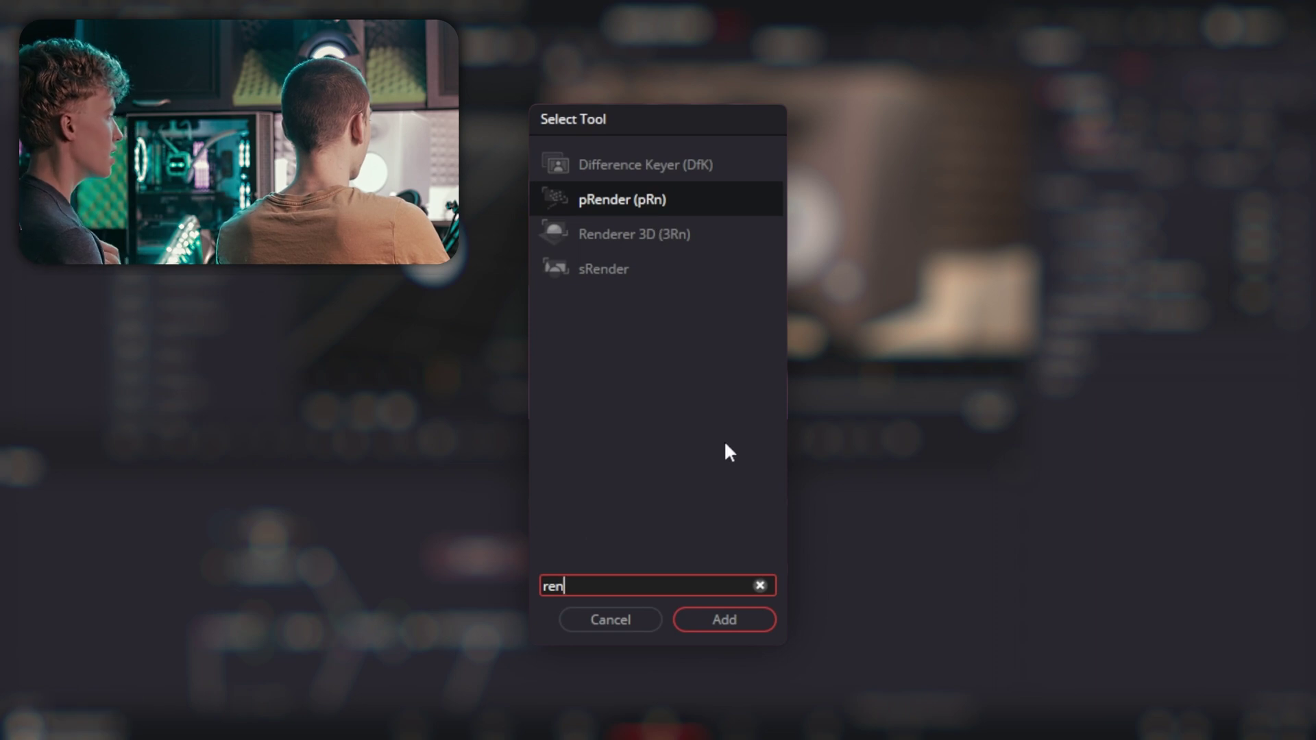
click(726, 621)
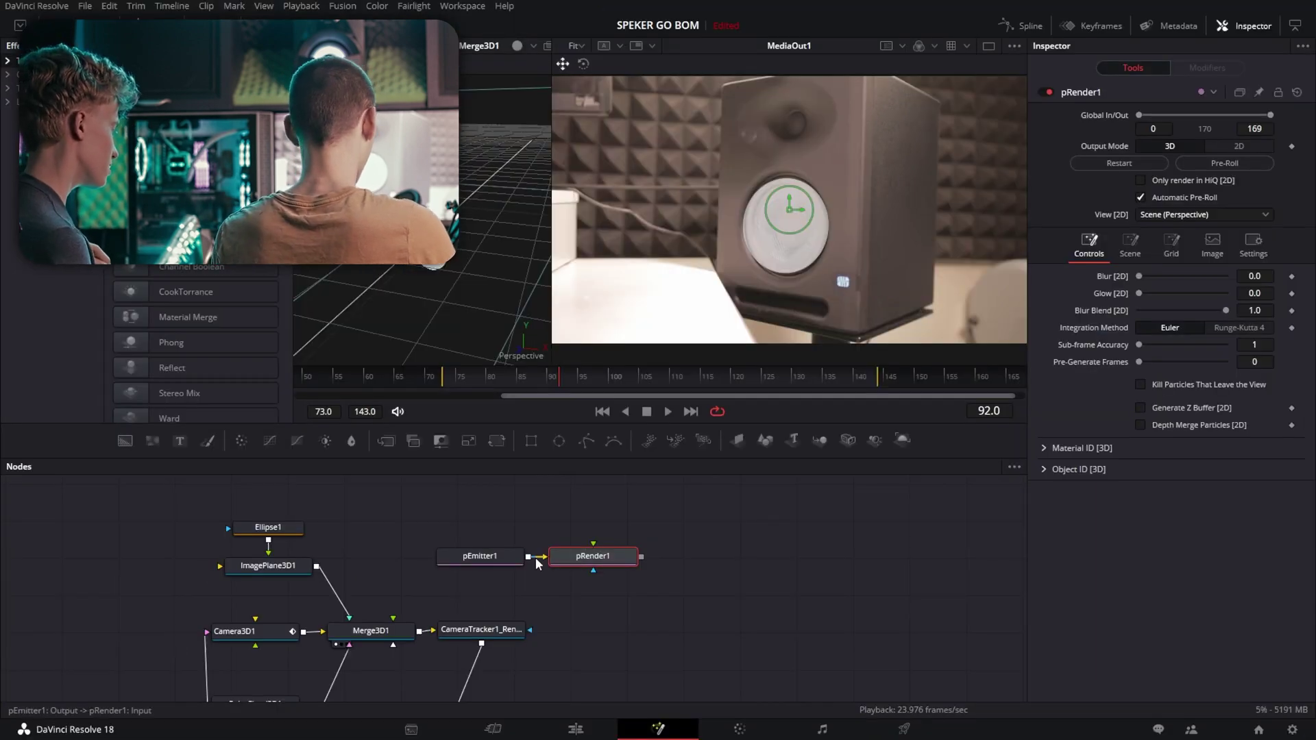
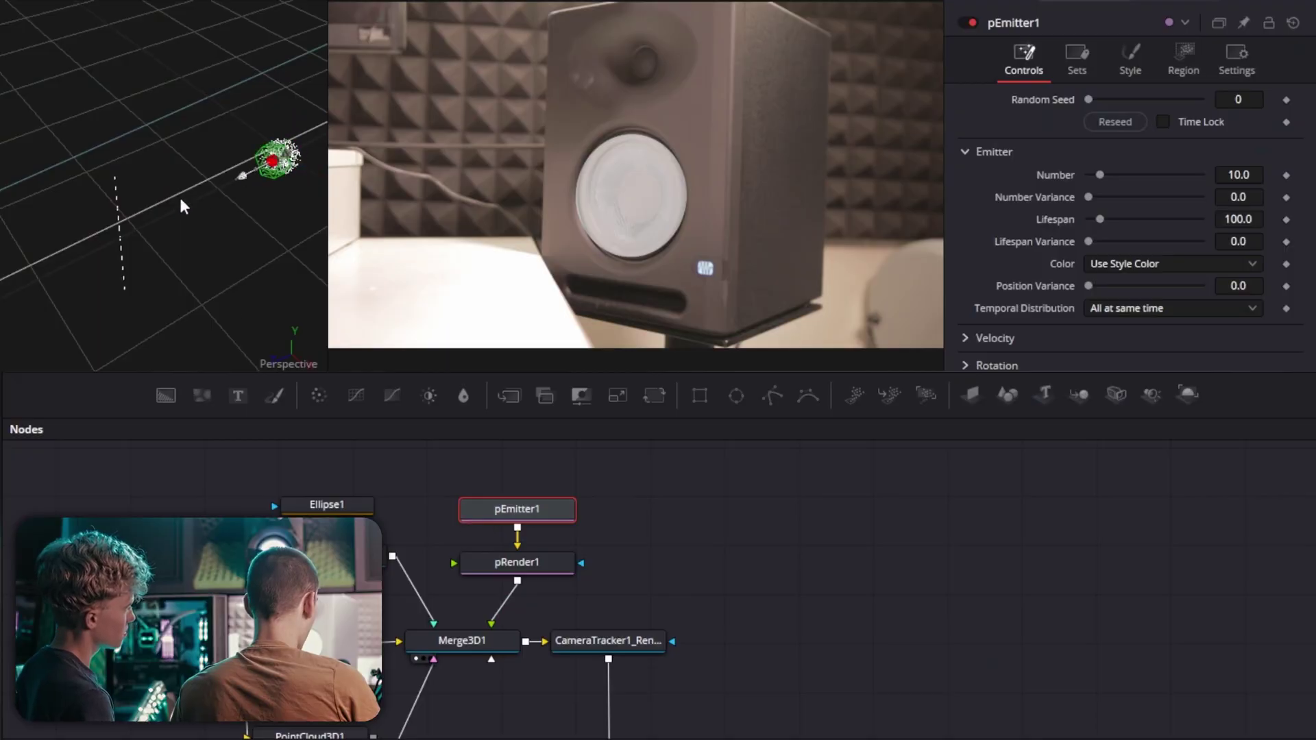
Move pEmitter1's sphere region to the woofer's centre at a Z offset of about 0.549 and set its size to 0
drag(241, 176, 180, 289)
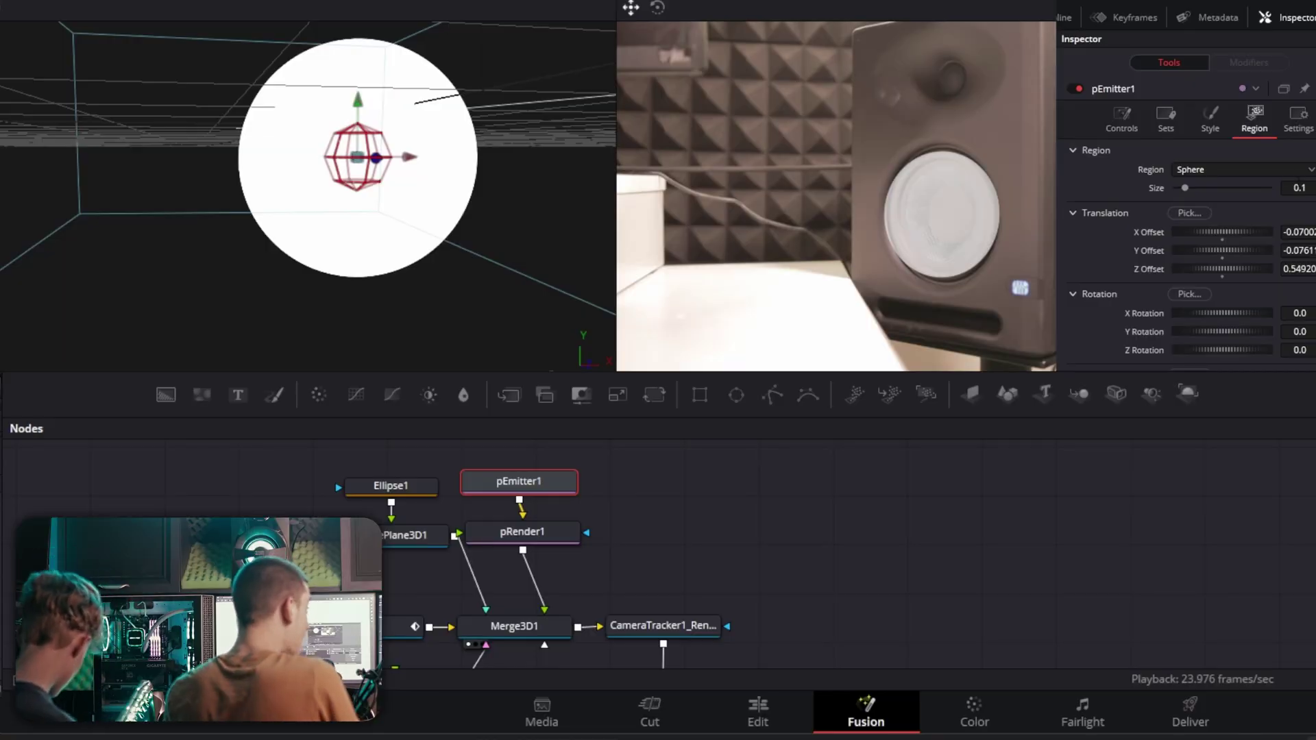
click(1299, 188)
text(0)
key(Return)
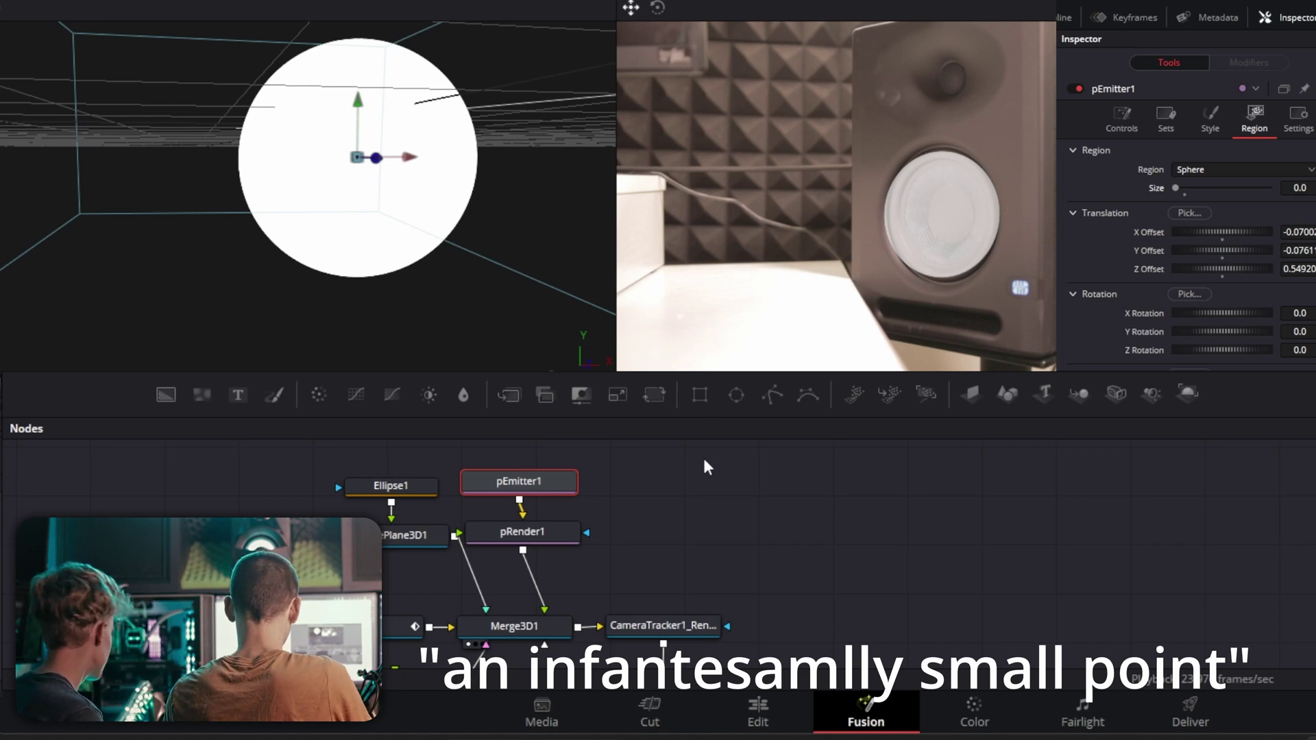
Add a Shape 3D node and move it out of the particle chain to a free spot beside pEmitter1
key(shift+space)
text(rend)
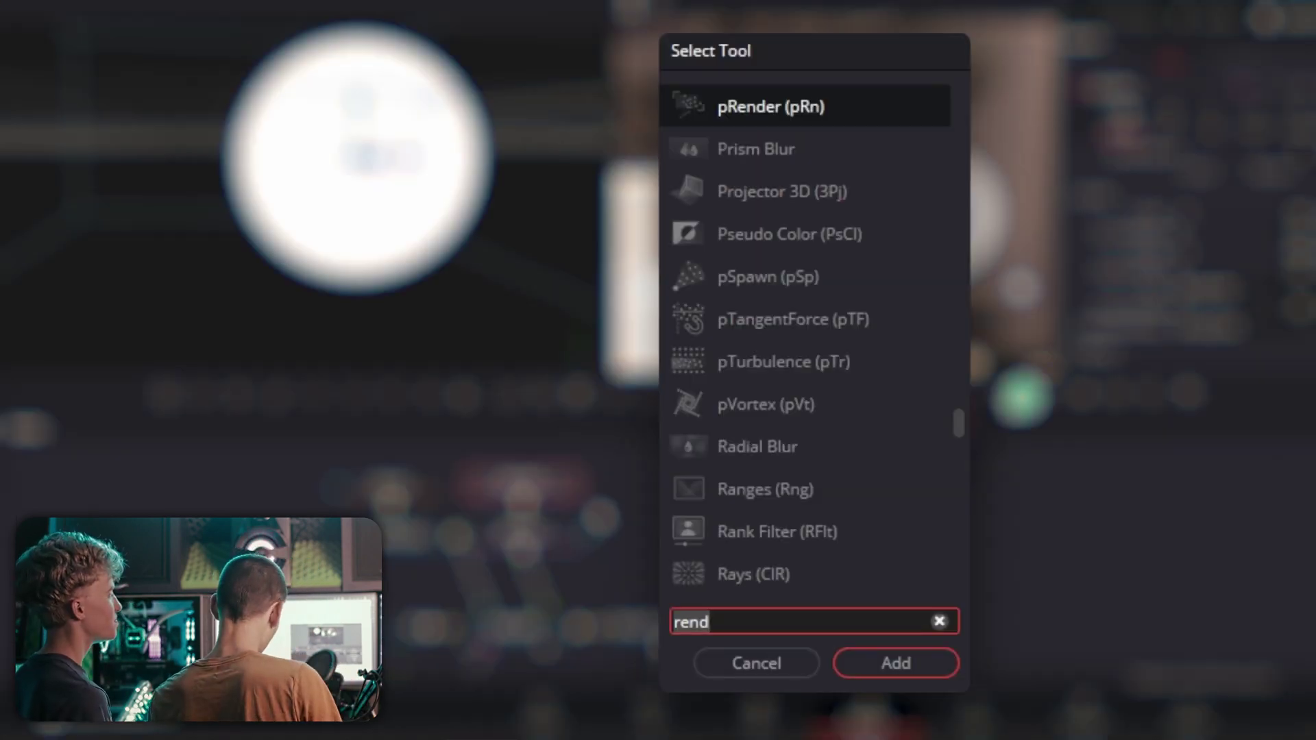
text(3edv)
key(BackSpace)
key(BackSpace)
key(BackSpace)
text(d)
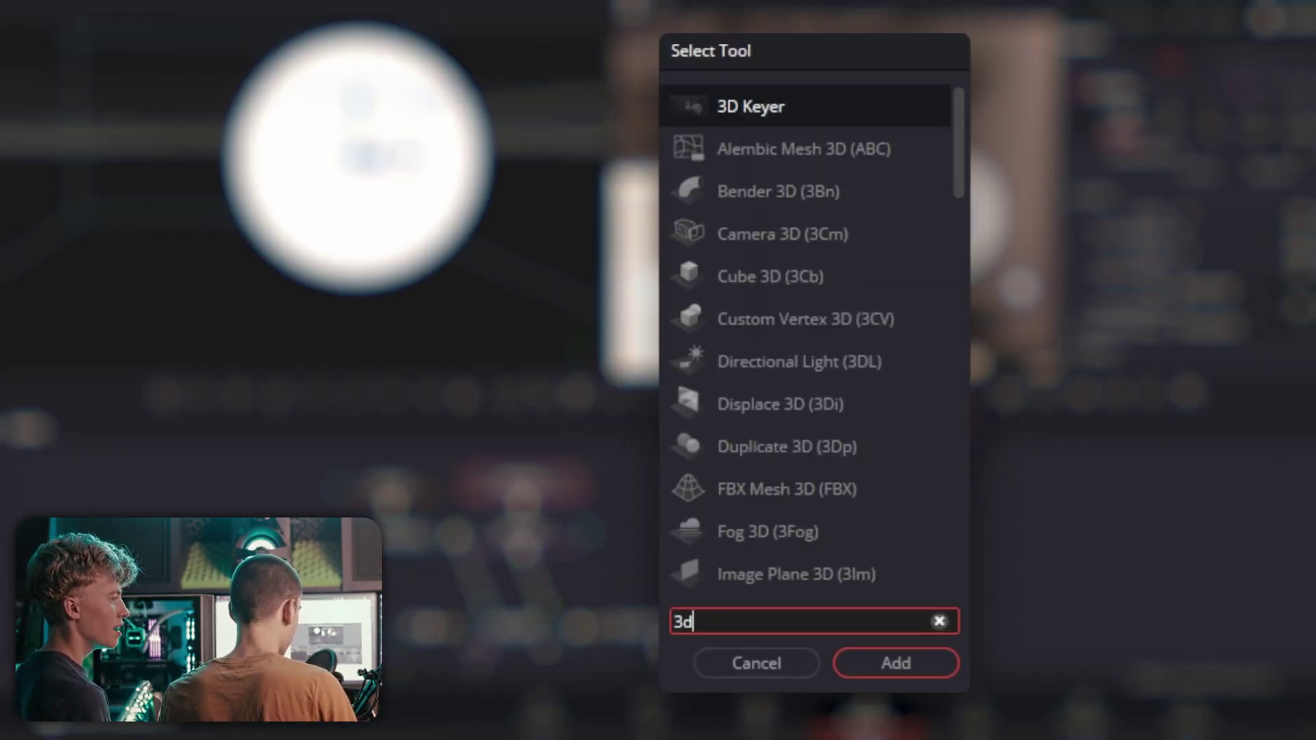
scroll(823, 392, down, 3)
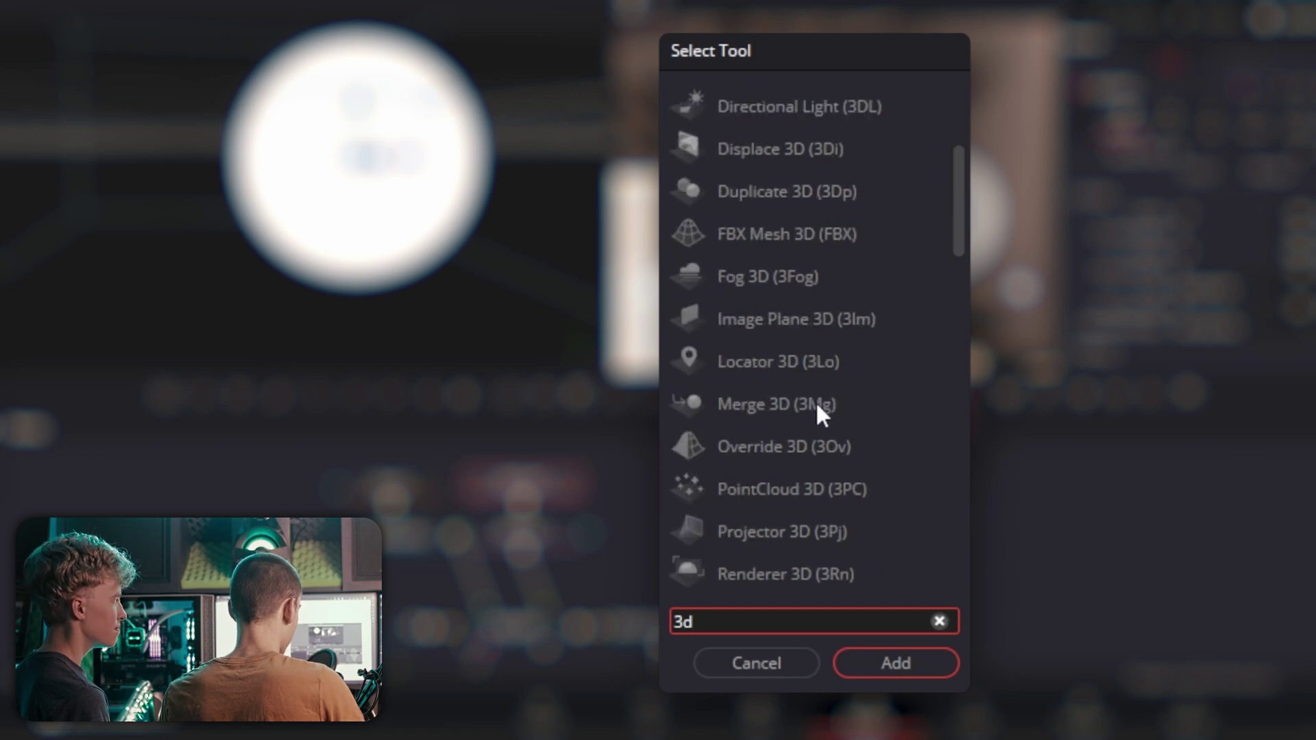
text(s)
key(BackSpace)
key(BackSpace)
key(BackSpace)
key(BackSpace)
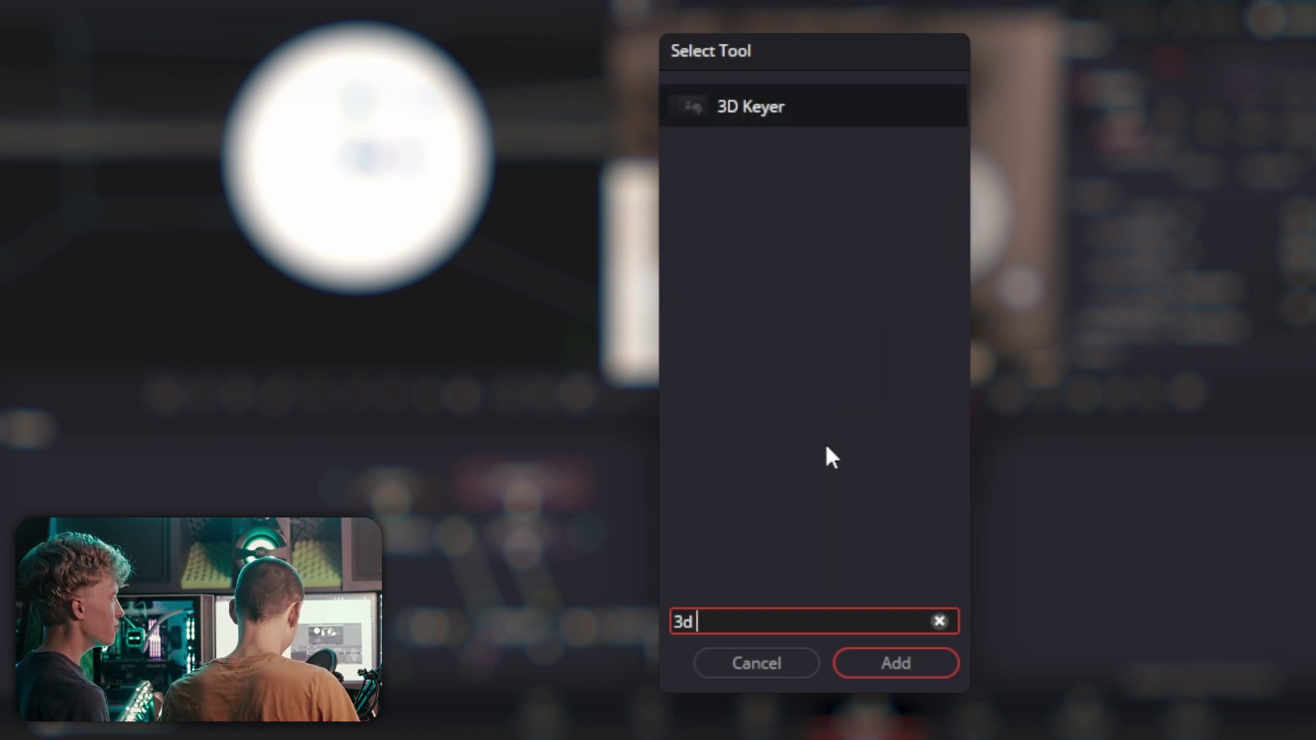
text(shape)
key(Return)
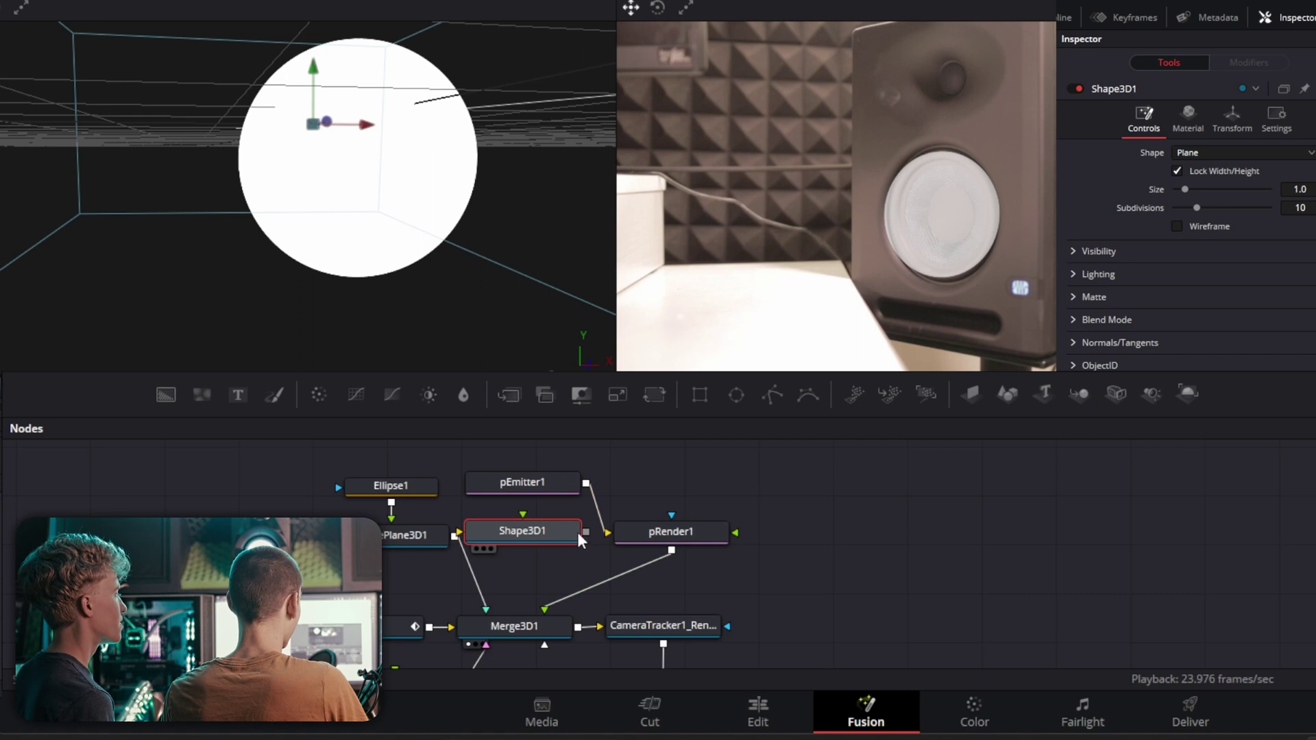
drag(578, 532, 800, 495)
drag(678, 539, 539, 539)
Insert a Replicate 3D node between pRender1 and Merge3D1
key(shift+space)
text(Replicate 3D)
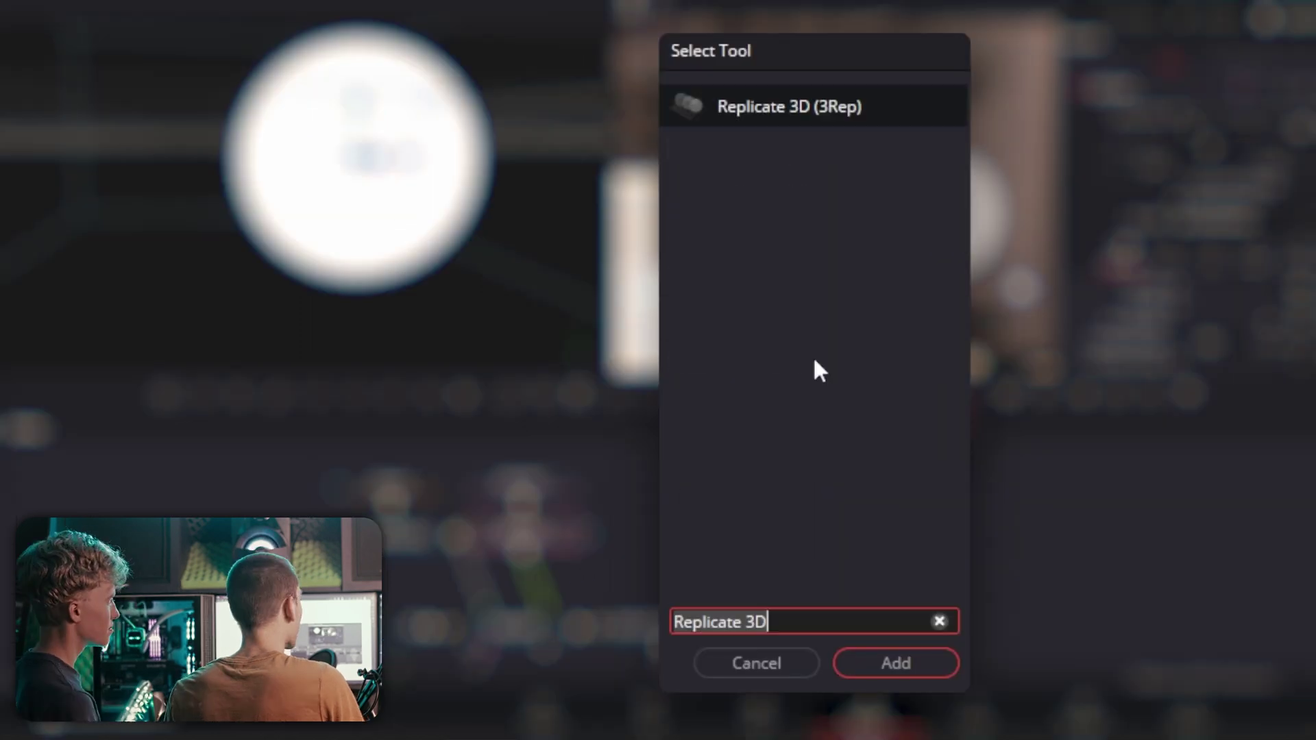
click(891, 660)
Set pEmitter1's emission number to 0.1
click(543, 480)
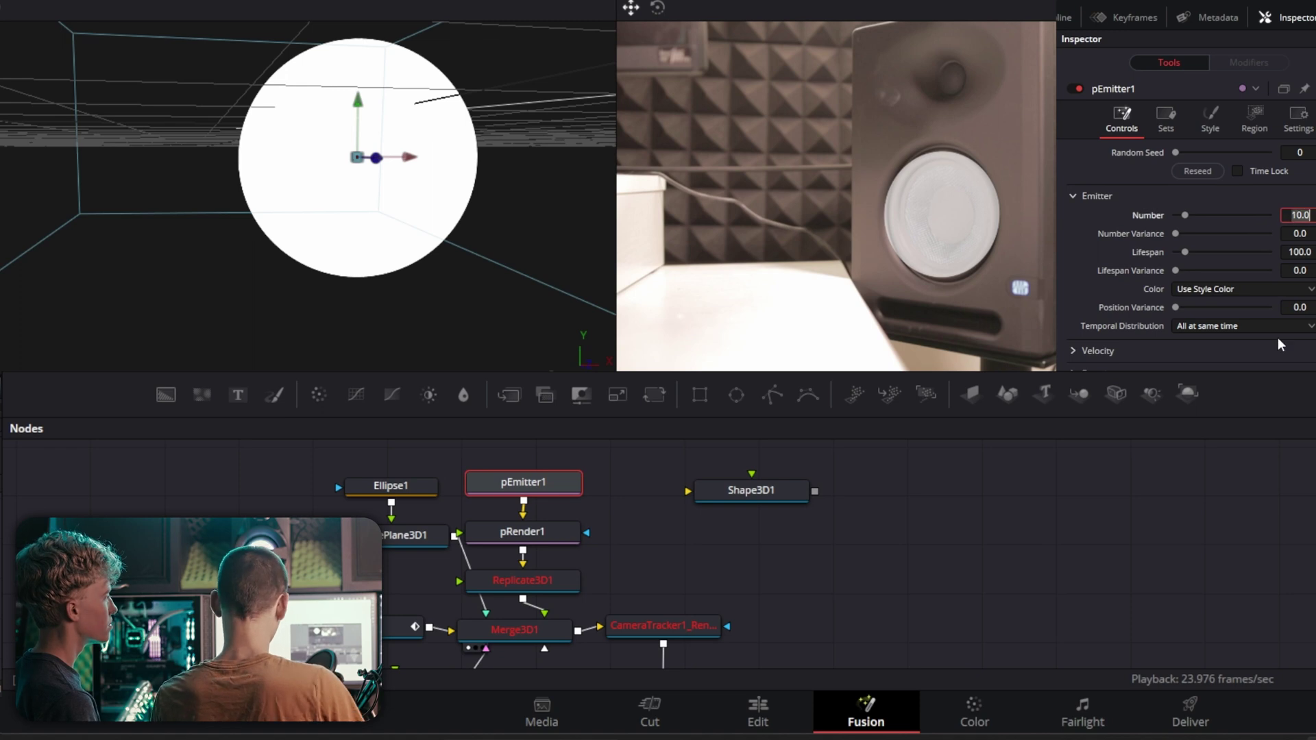
text(0.1)
key(Tab)
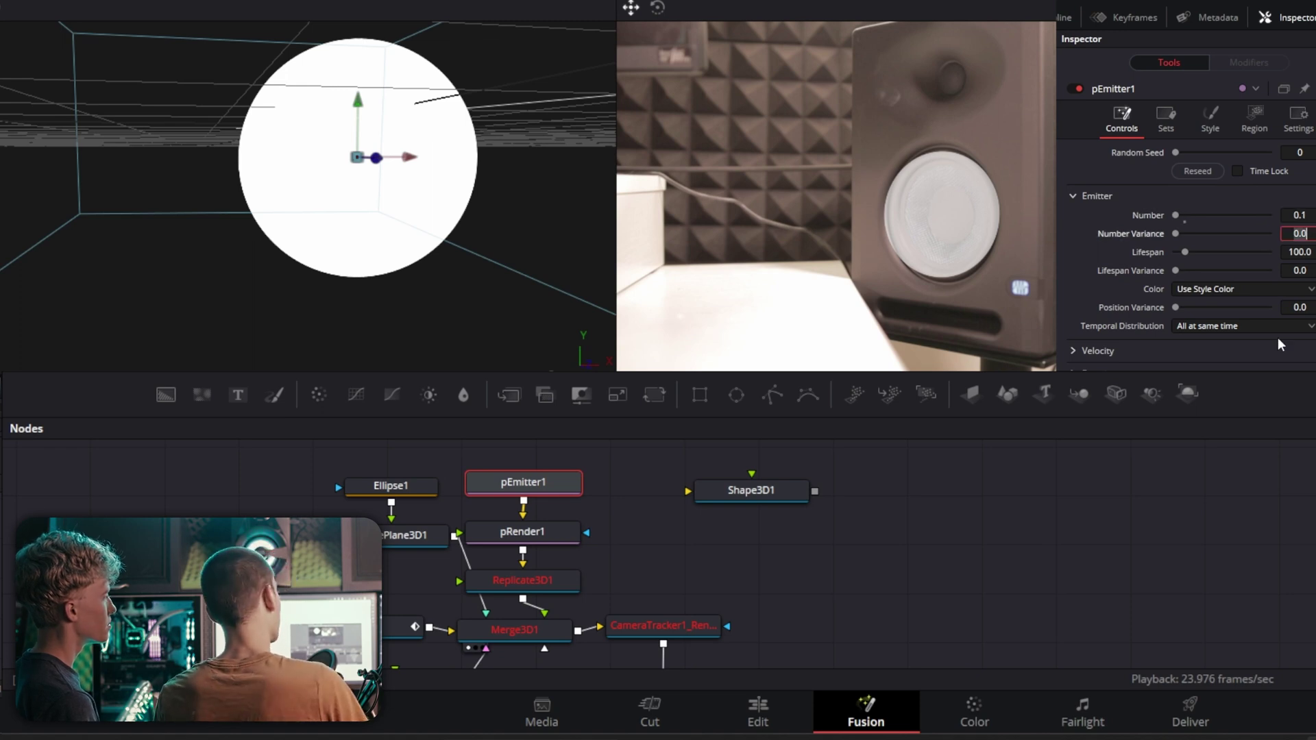
key(Return)
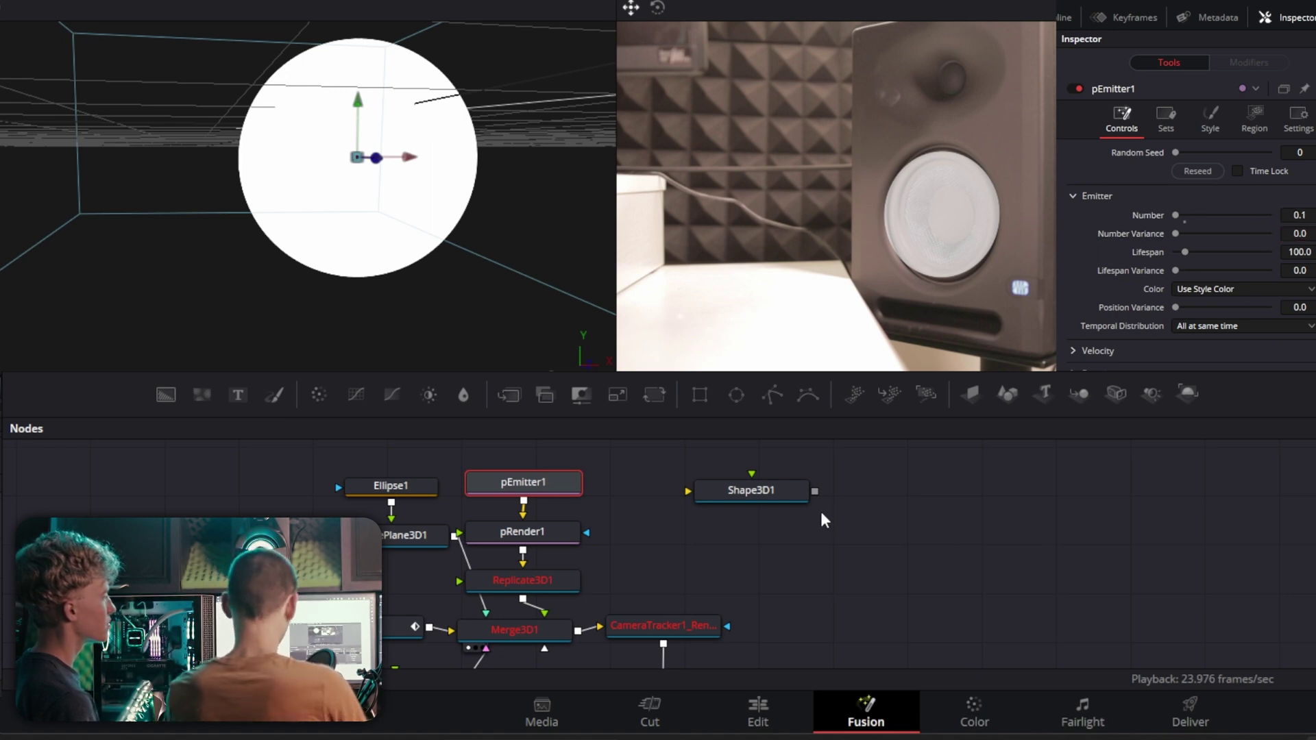
Connect Shape3D1 to Replicate3D1 as the replicated object and change its shape to Torus
drag(569, 598, 564, 594)
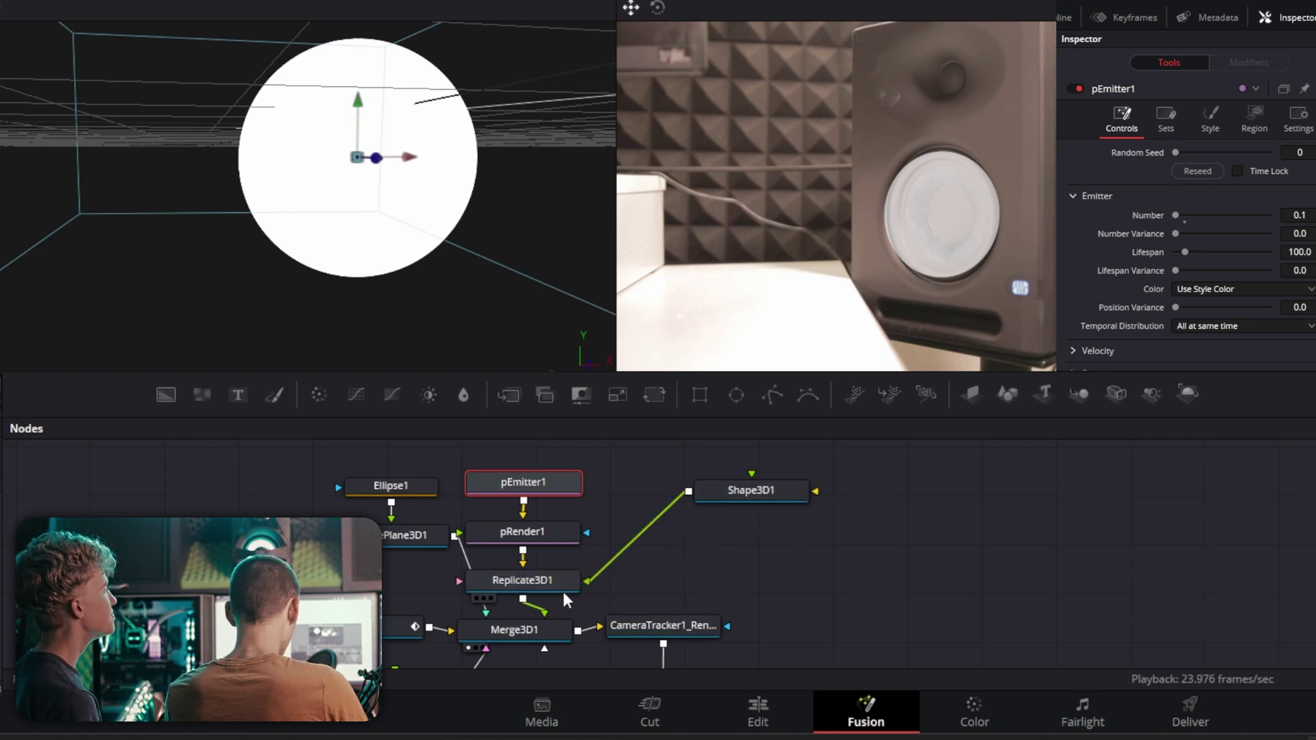
click(743, 499)
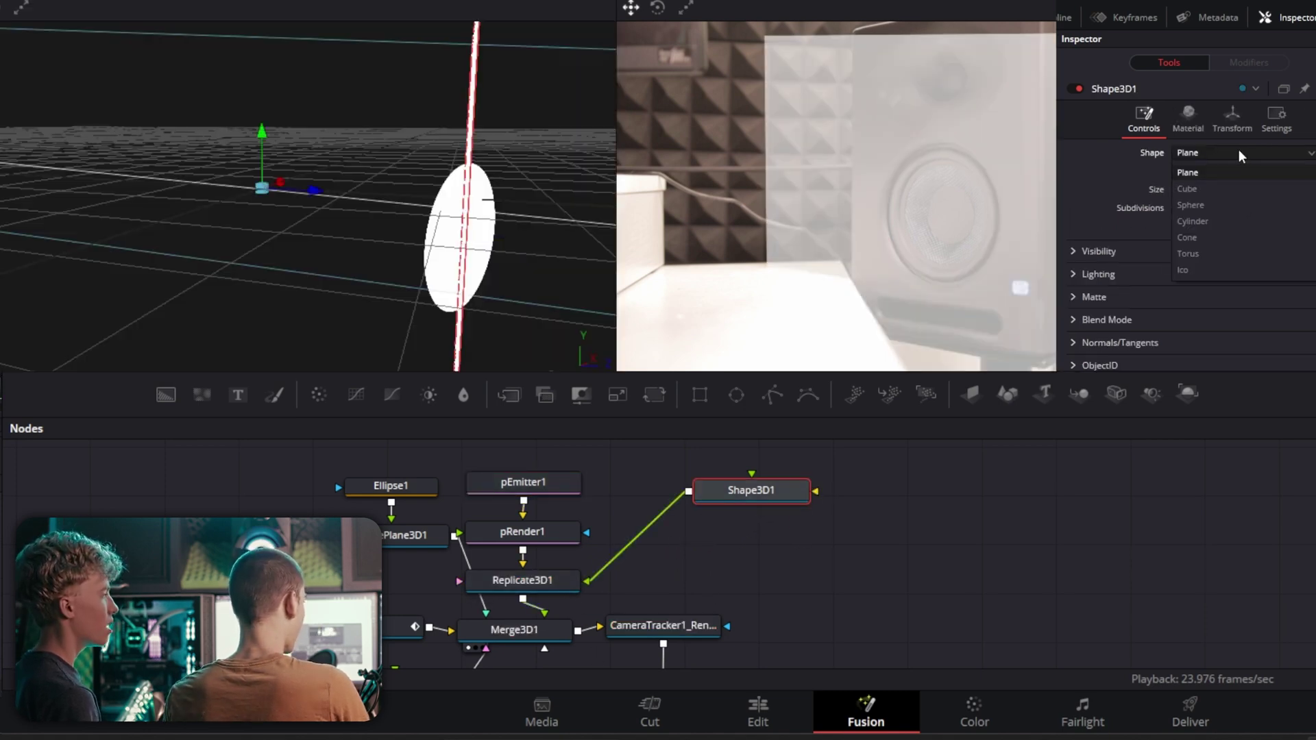
click(1239, 153)
click(1201, 260)
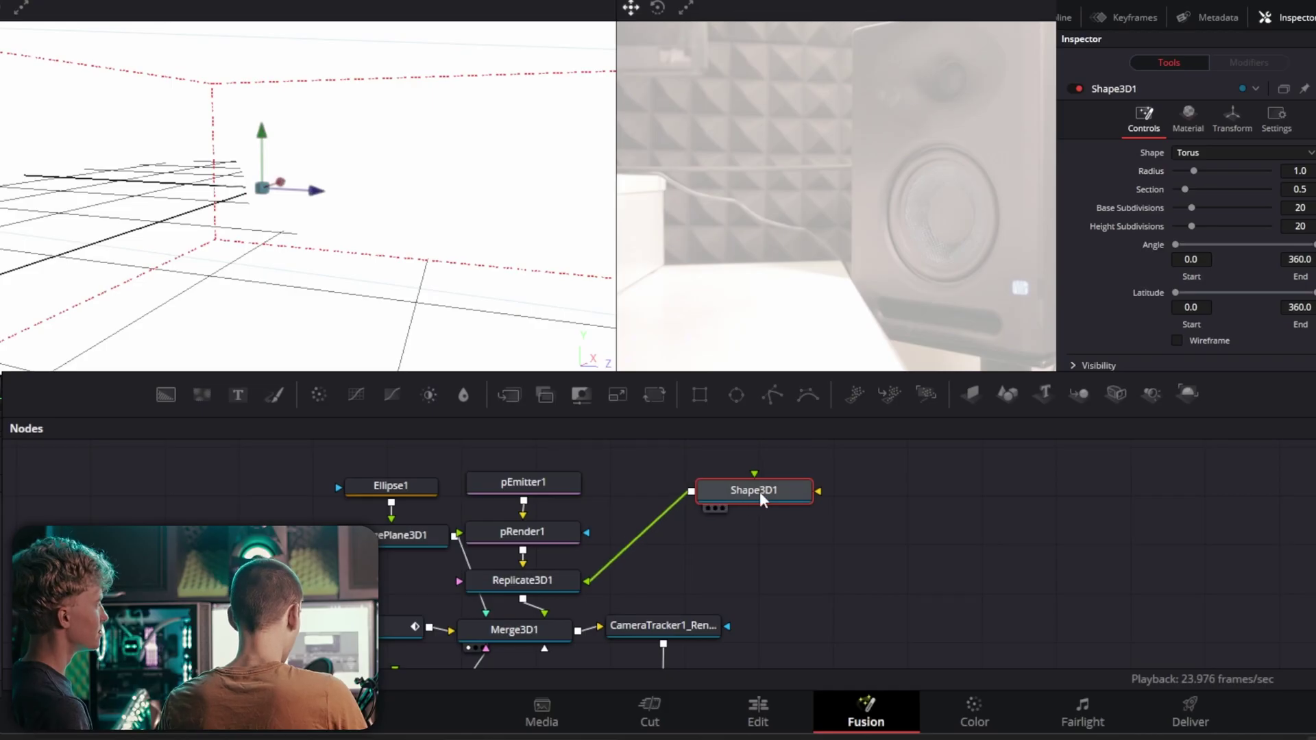
Insert a Transform 3D node between Shape3D1 and Replicate3D1
key(shift+space)
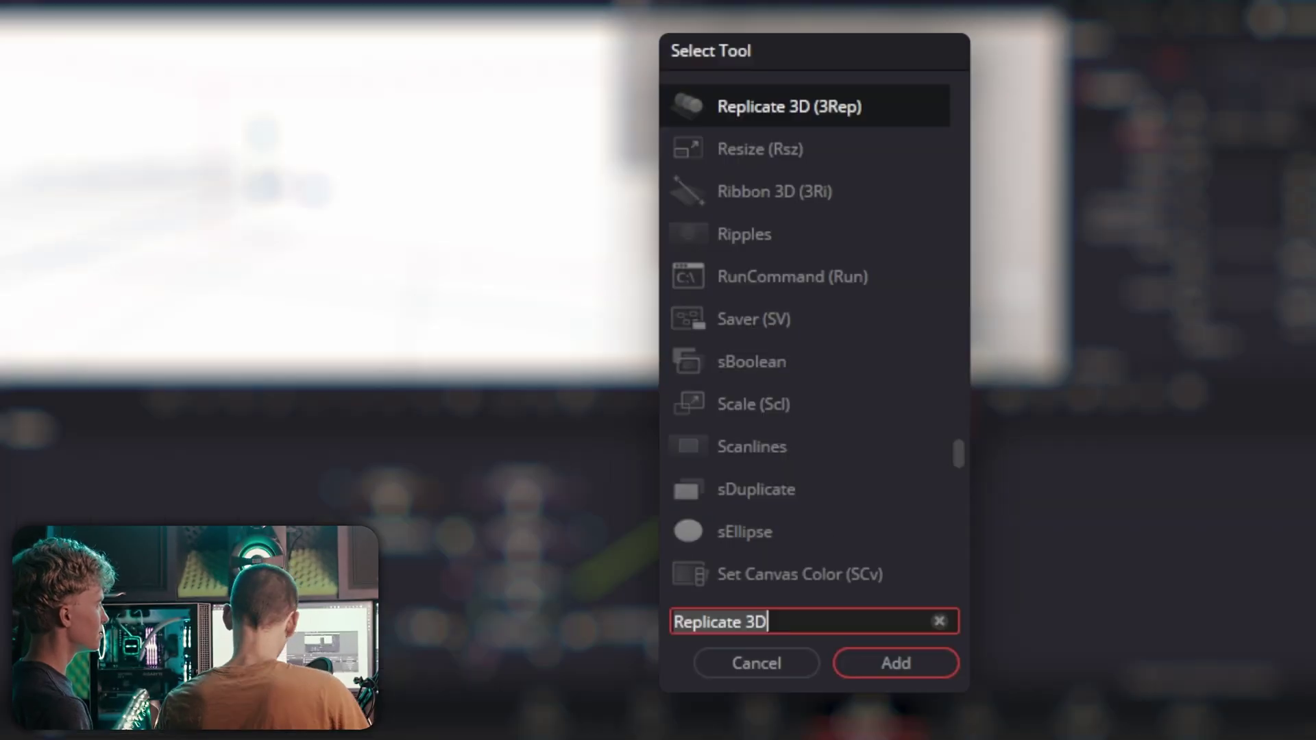
text(tra)
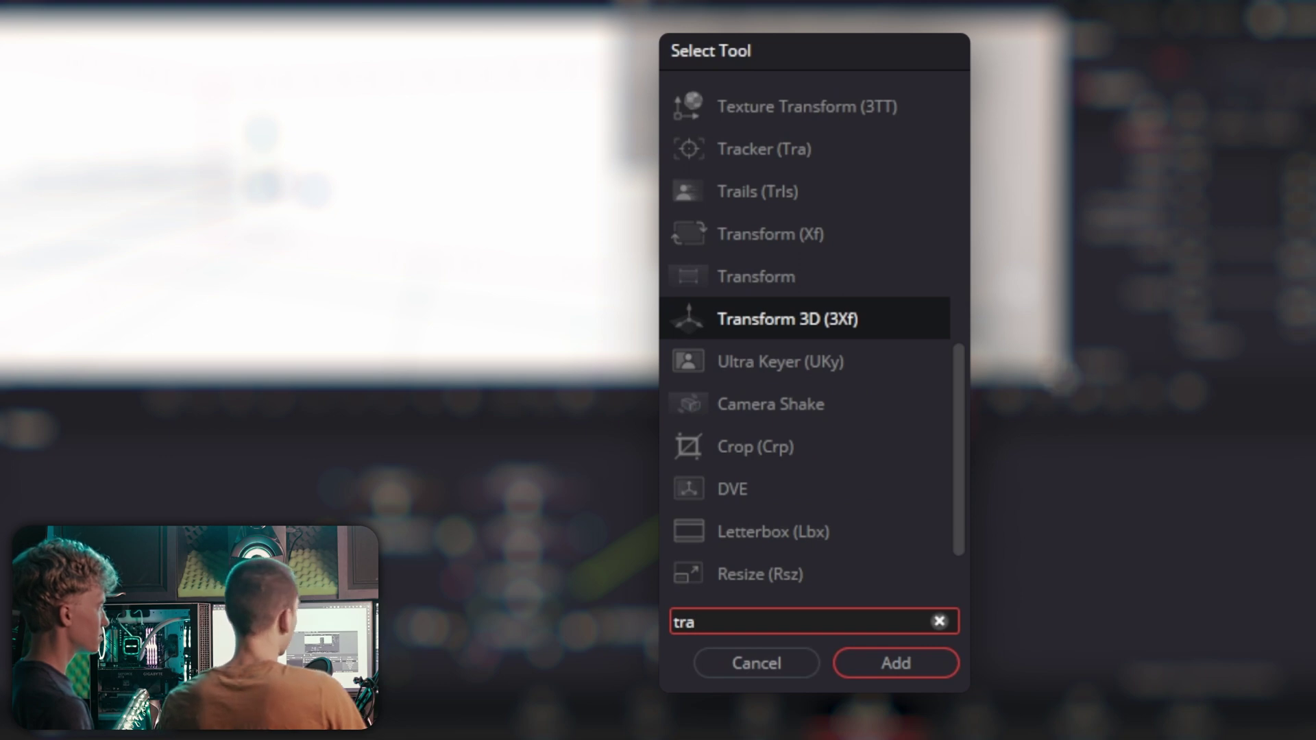
click(897, 667)
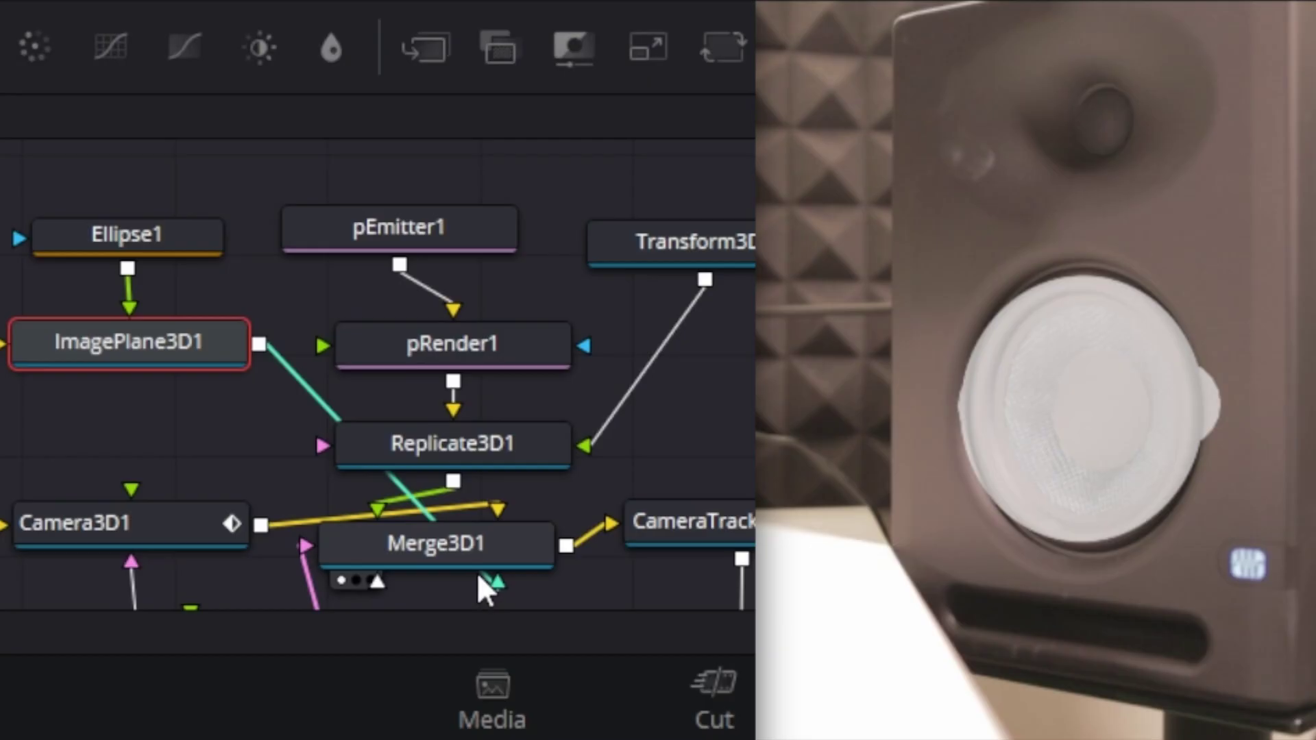
Disconnect ImagePlane3D1 from Merge3D1
drag(479, 576, 199, 491)
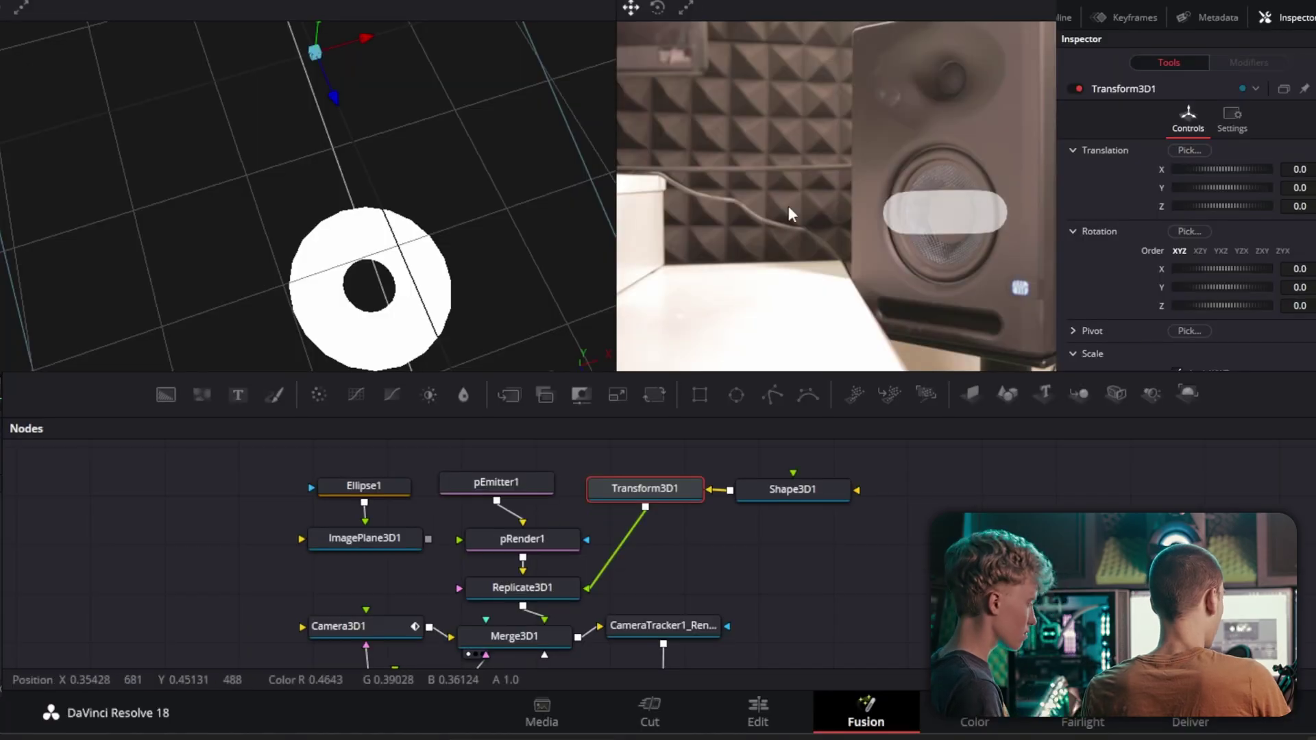
right_click(354, 200)
drag(351, 170, 125, 11)
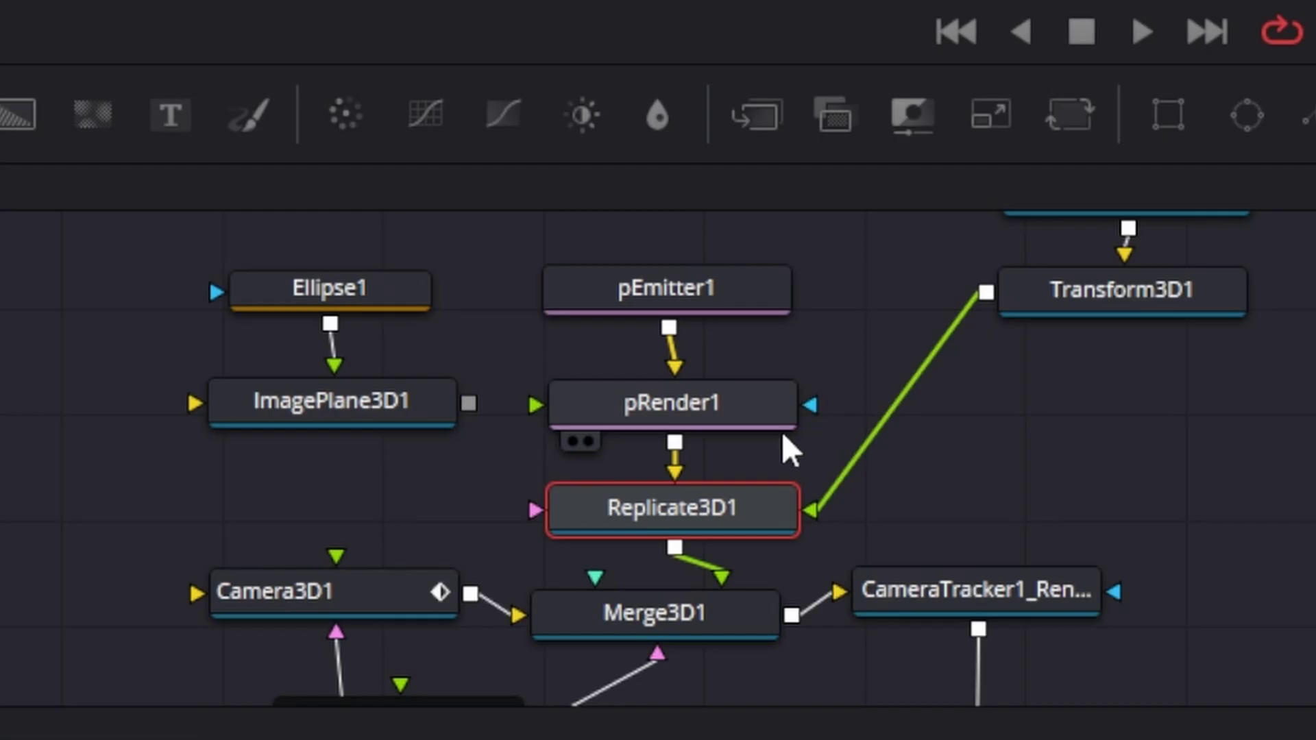
Give pEmitter1 a velocity of about -0.55 in its Velocity settings
drag(789, 441, 963, 501)
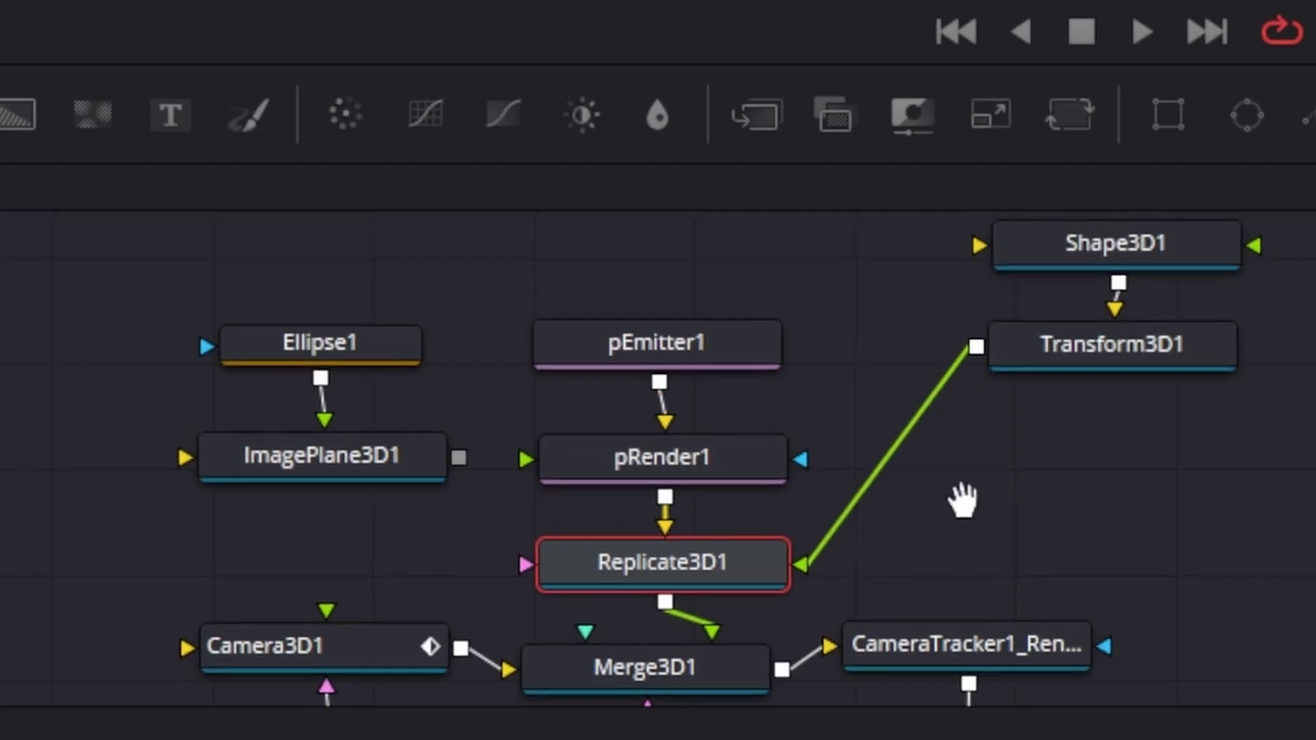
click(730, 364)
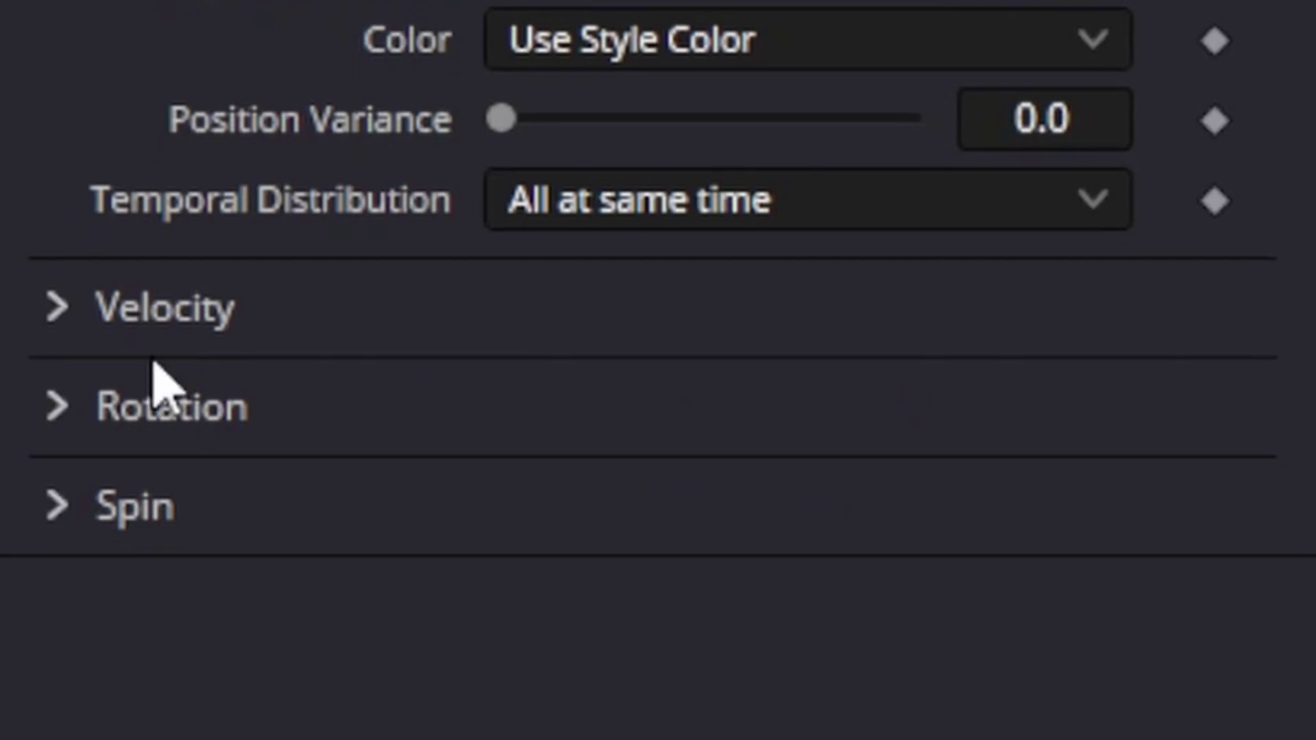
click(72, 284)
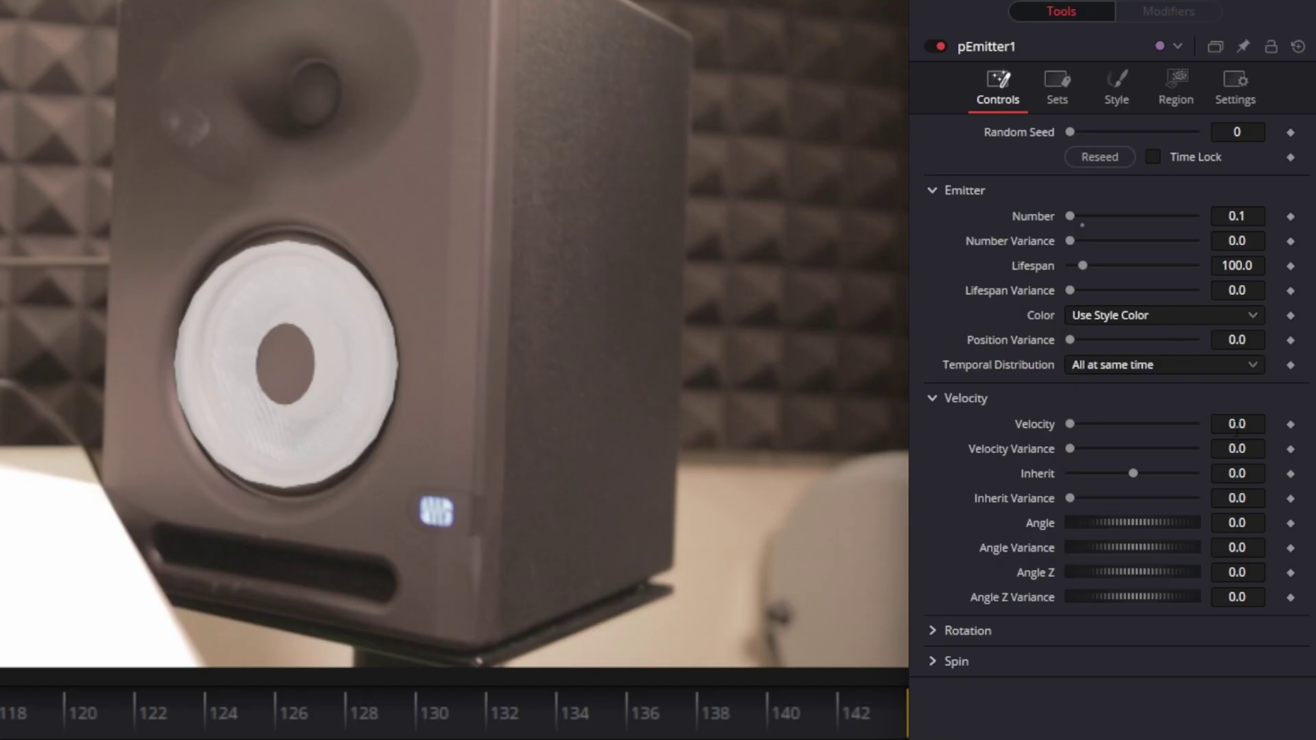
mouse_move(1237, 430)
mouse_down()
mouse_move(1282, 431)
mouse_move(1254, 430)
mouse_up()
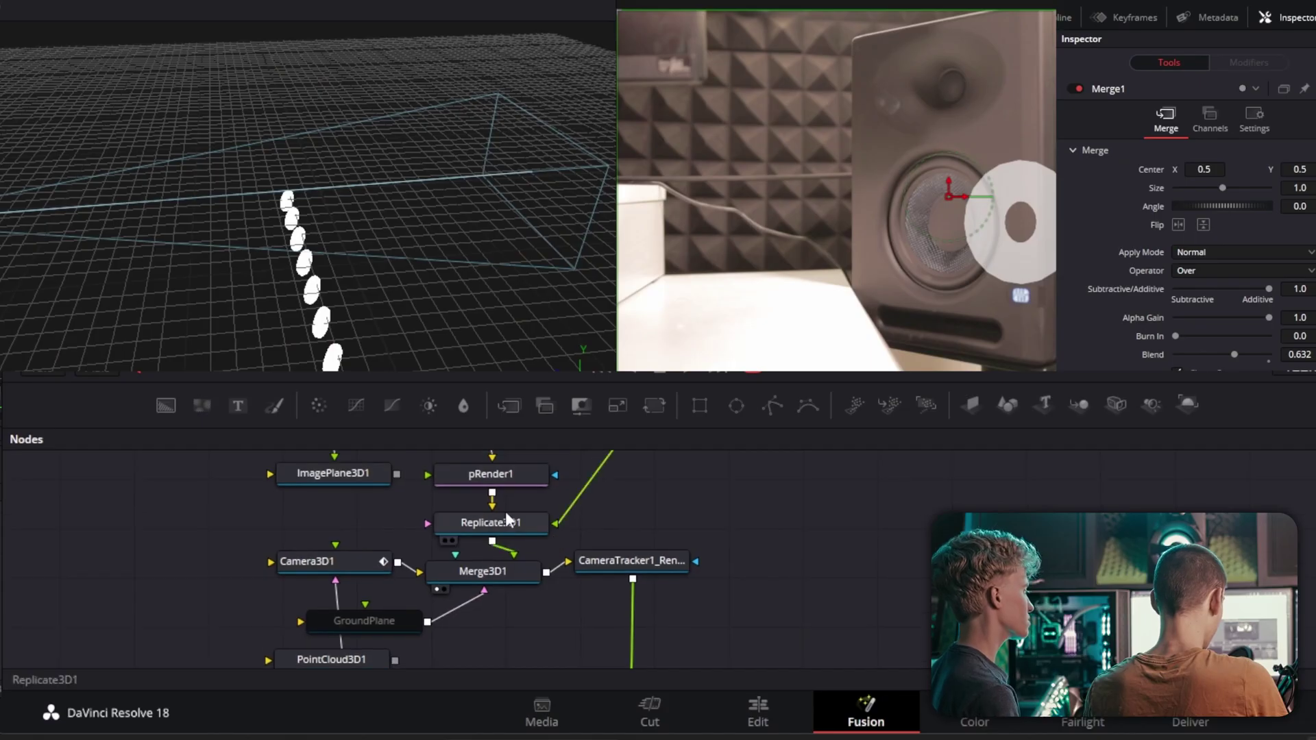
scroll(500, 500, up, 3)
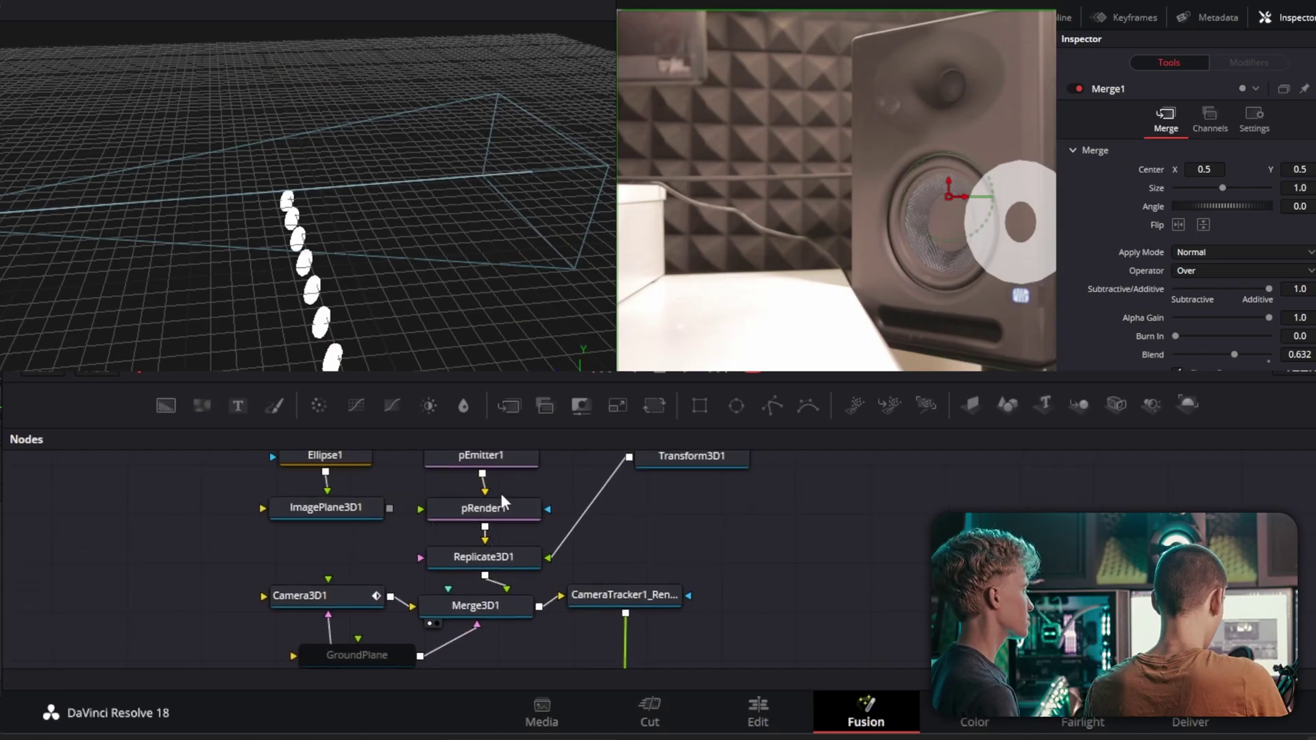
click(484, 488)
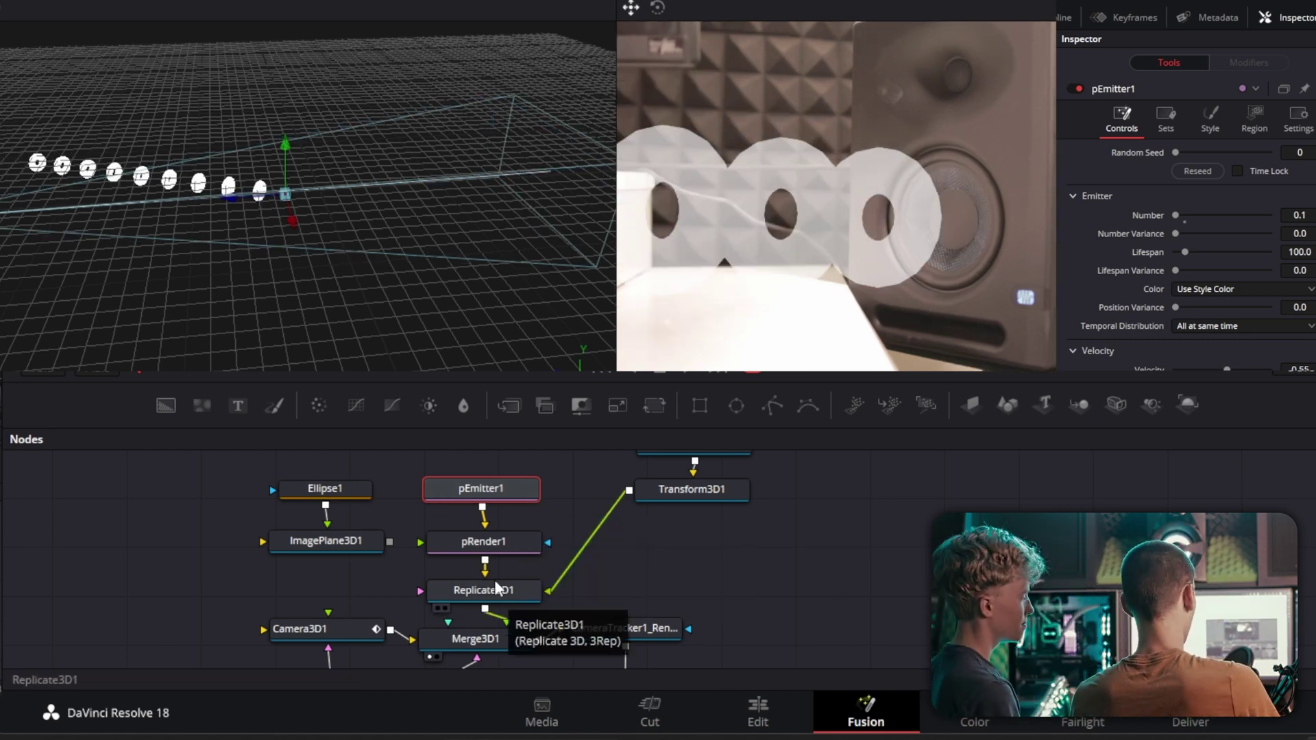
Change pEmitter1's particle style to Blob
click(1211, 117)
click(1224, 170)
click(1194, 220)
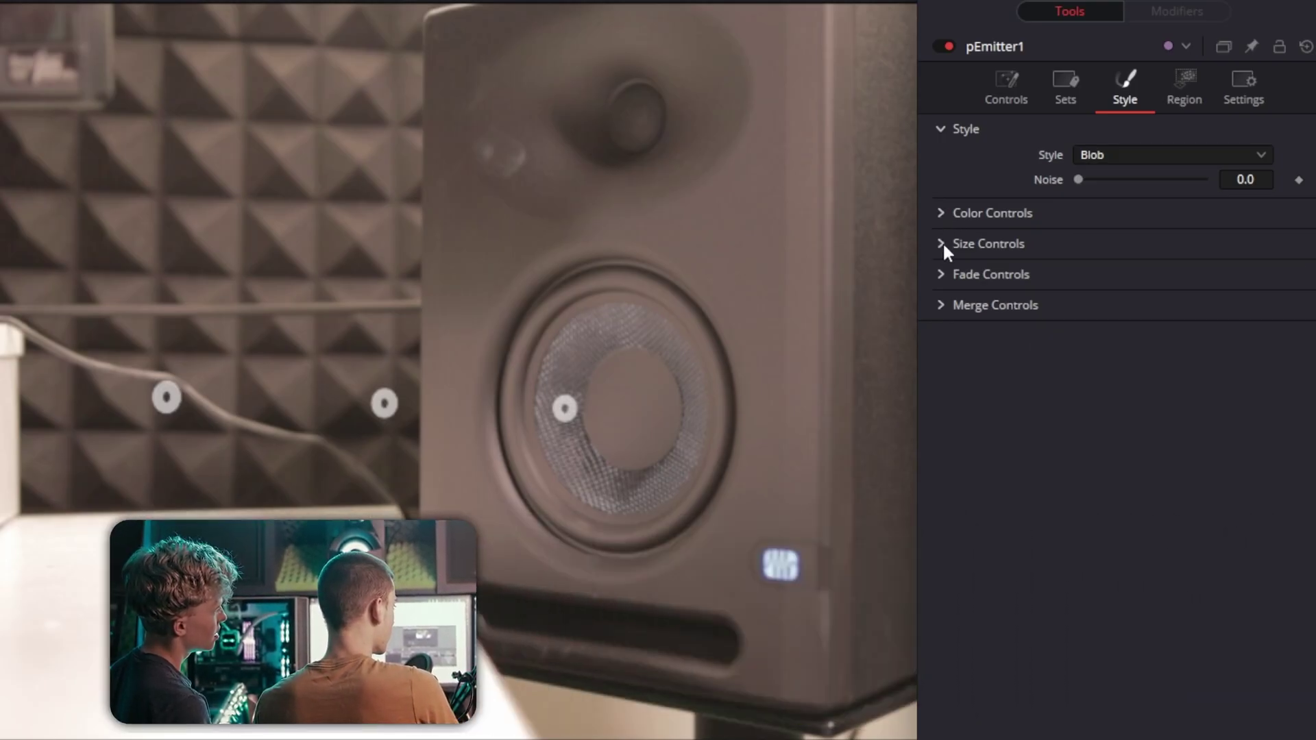
Set pEmitter1's particle size to 2 and bend its Size Over Life curve to rise toward the end
click(1073, 235)
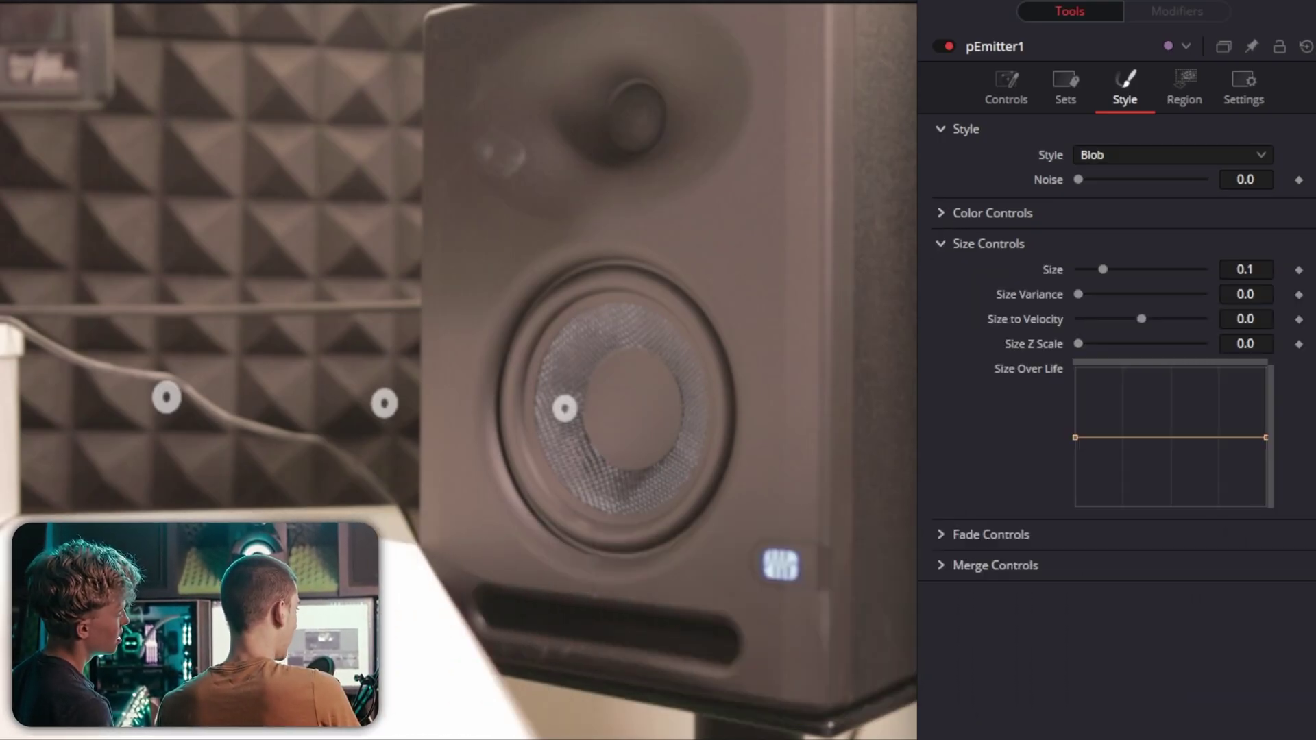
drag(1104, 270, 1129, 269)
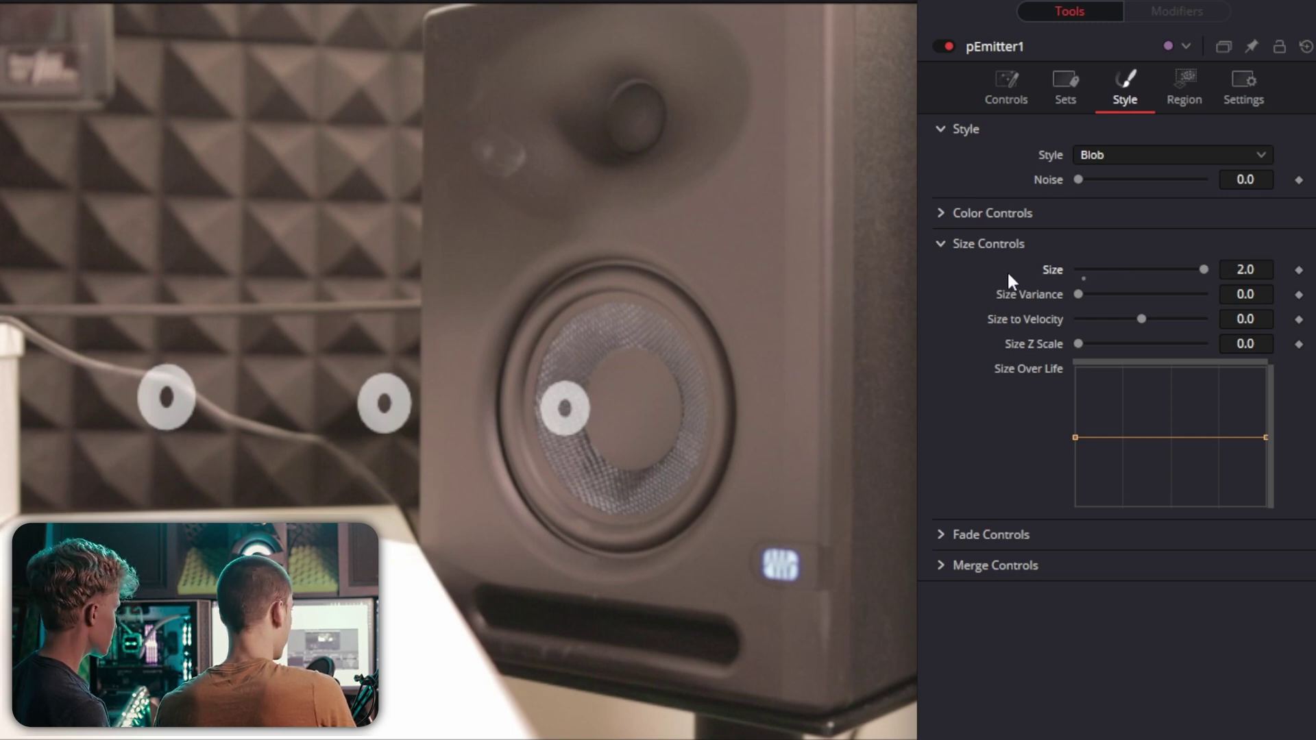
text(2)
key(Return)
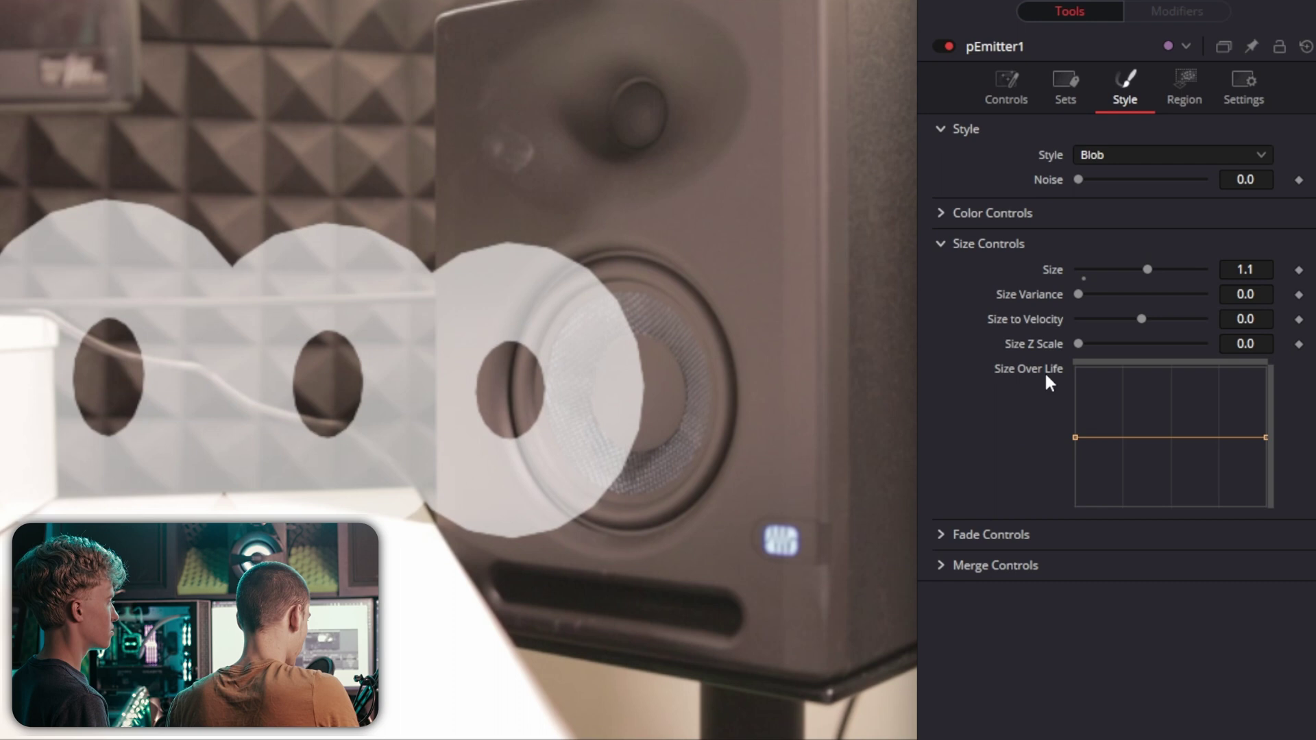
drag(1266, 437, 1246, 391)
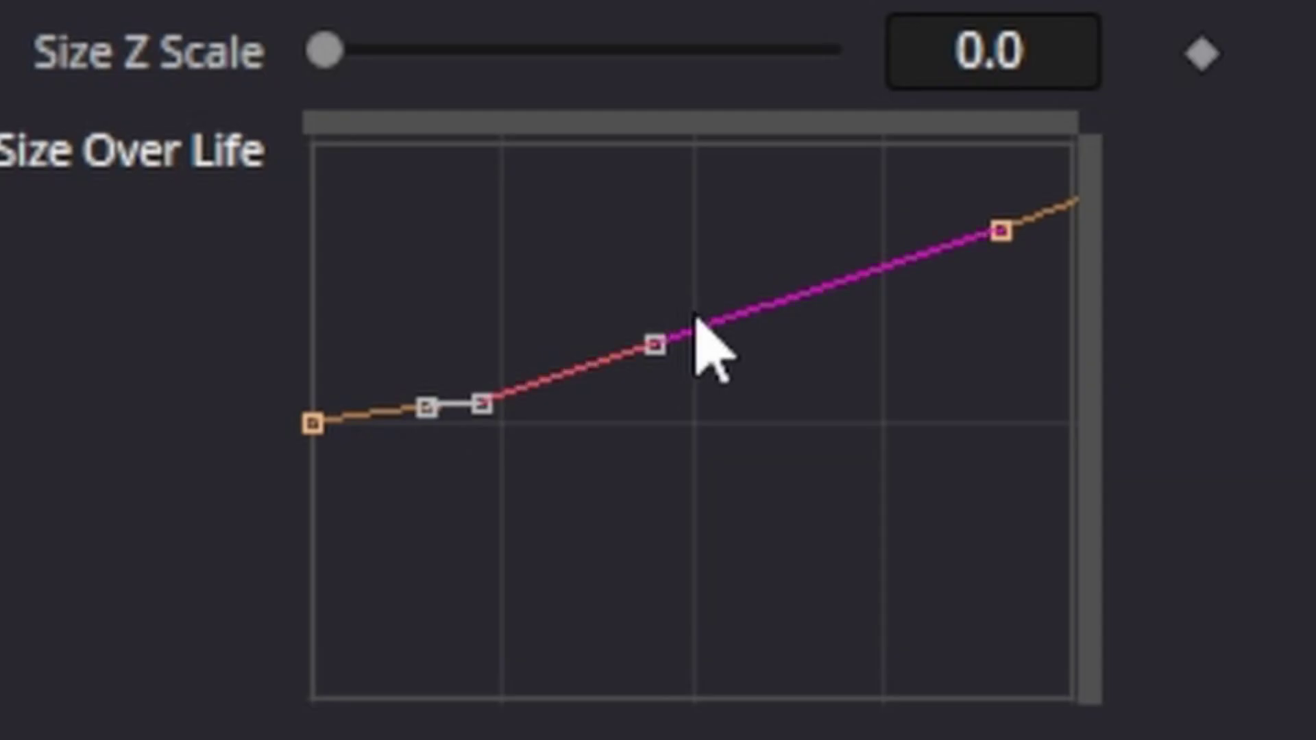
click(1176, 415)
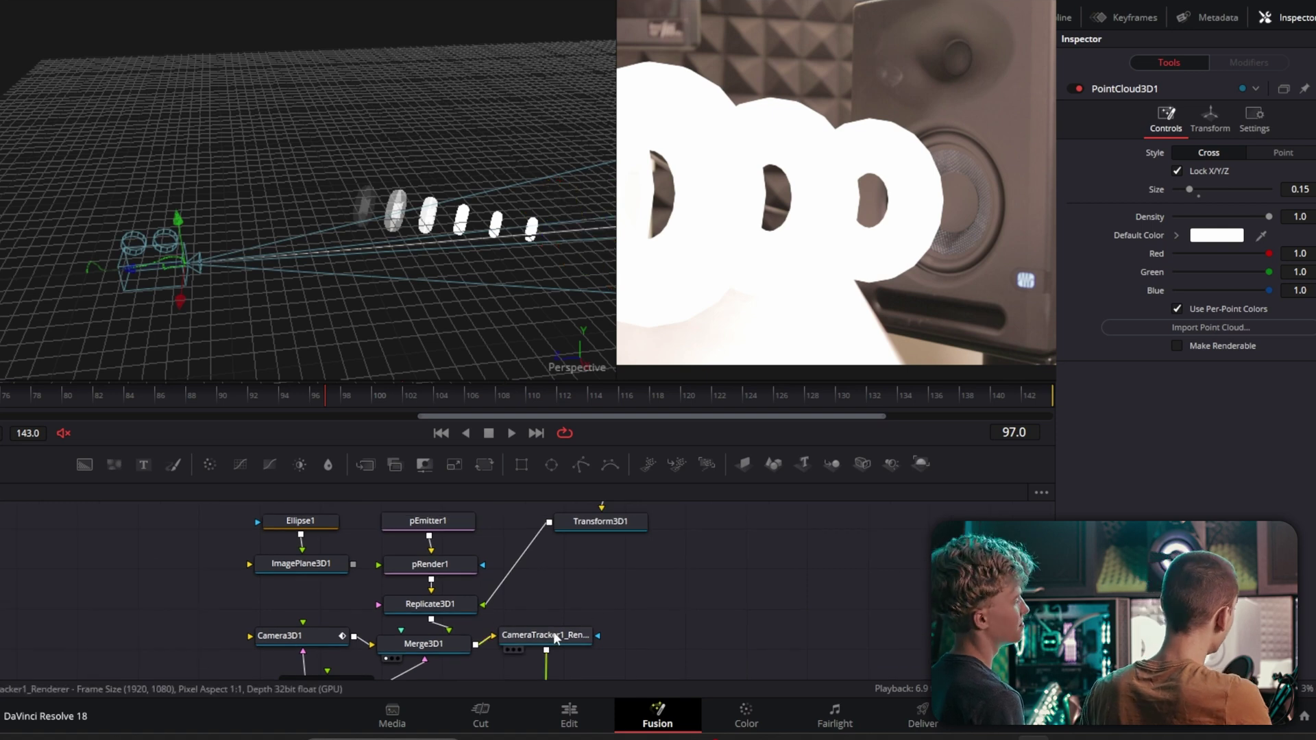
Enable lighting in the CameraTracker1_Renderer node
drag(554, 632, 554, 643)
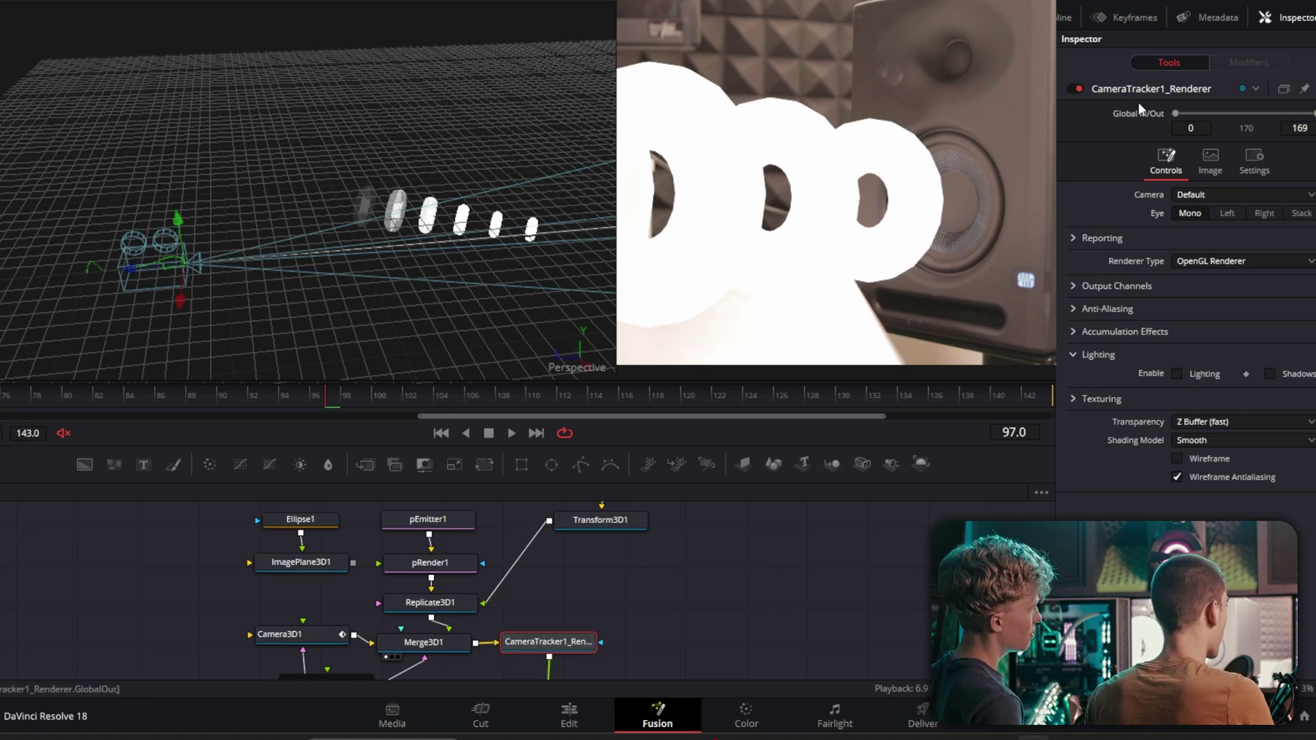
click(1177, 374)
click(1273, 371)
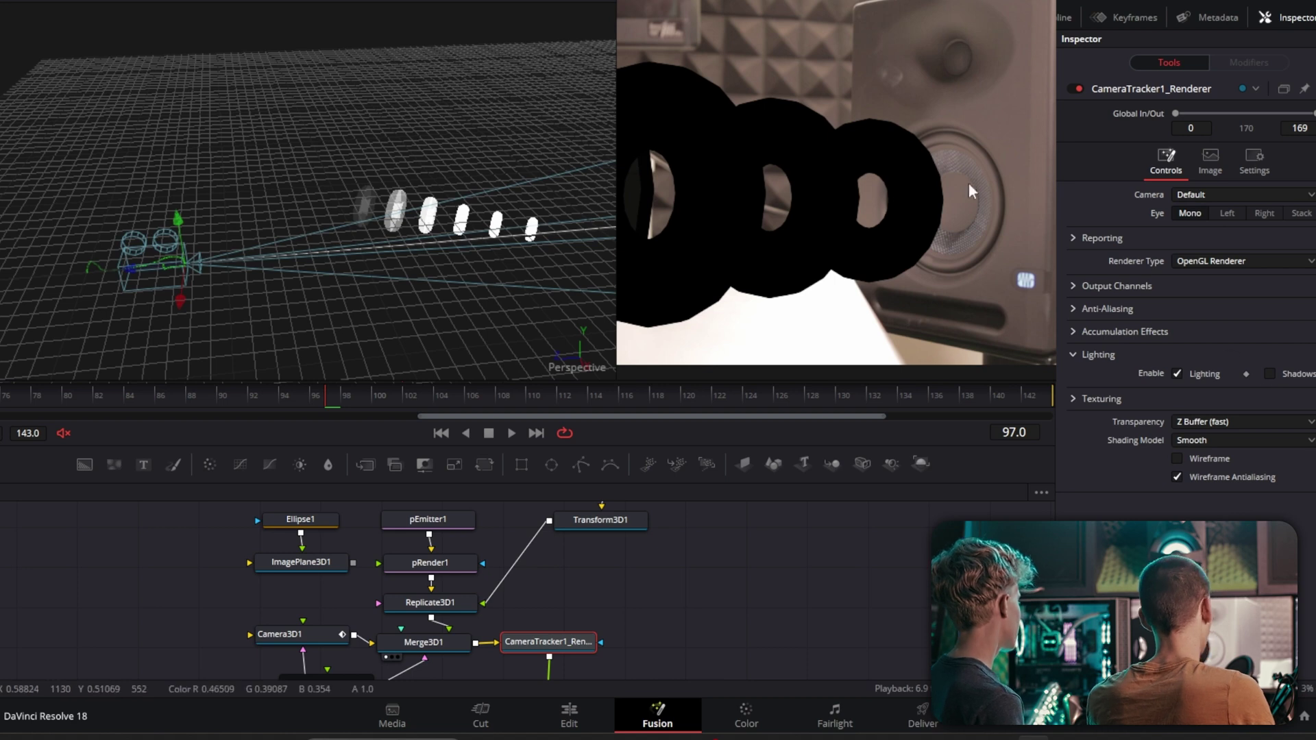
Add a Point Light node to the composition and connect it to Merge3D1
key(shift+space)
text(po)
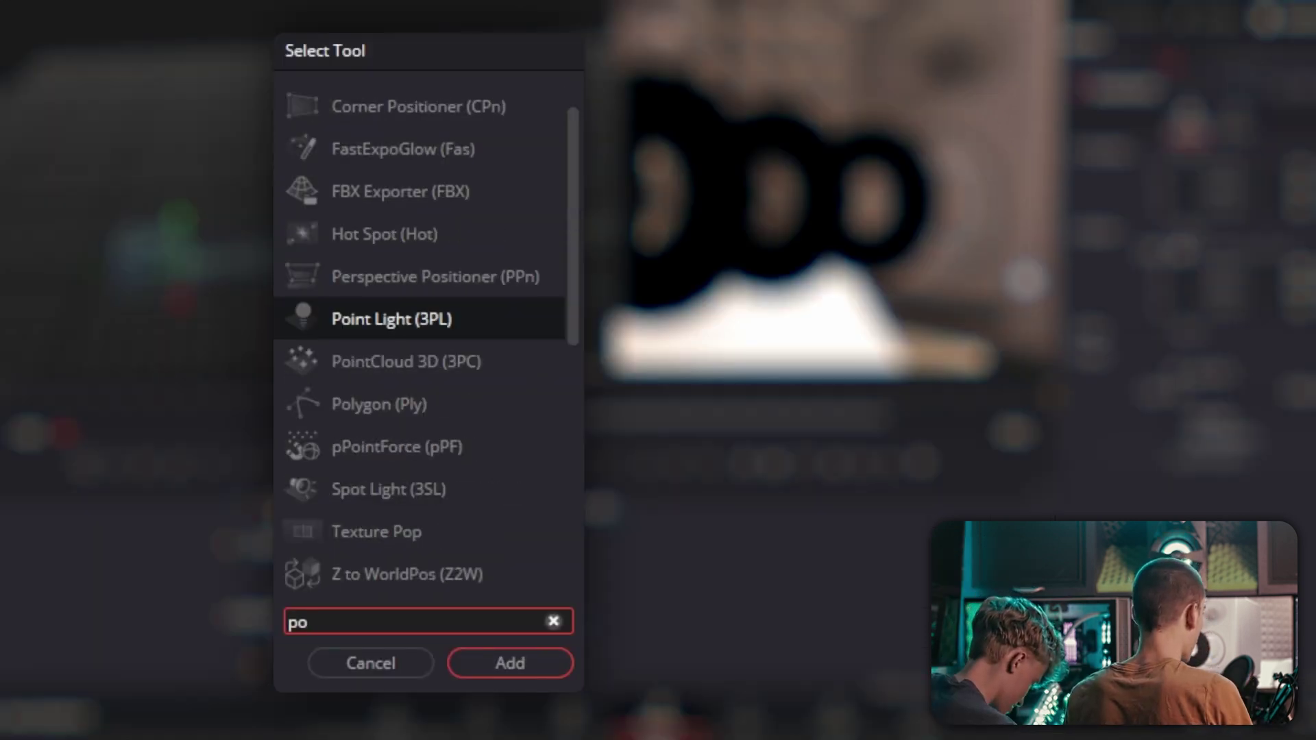
click(525, 675)
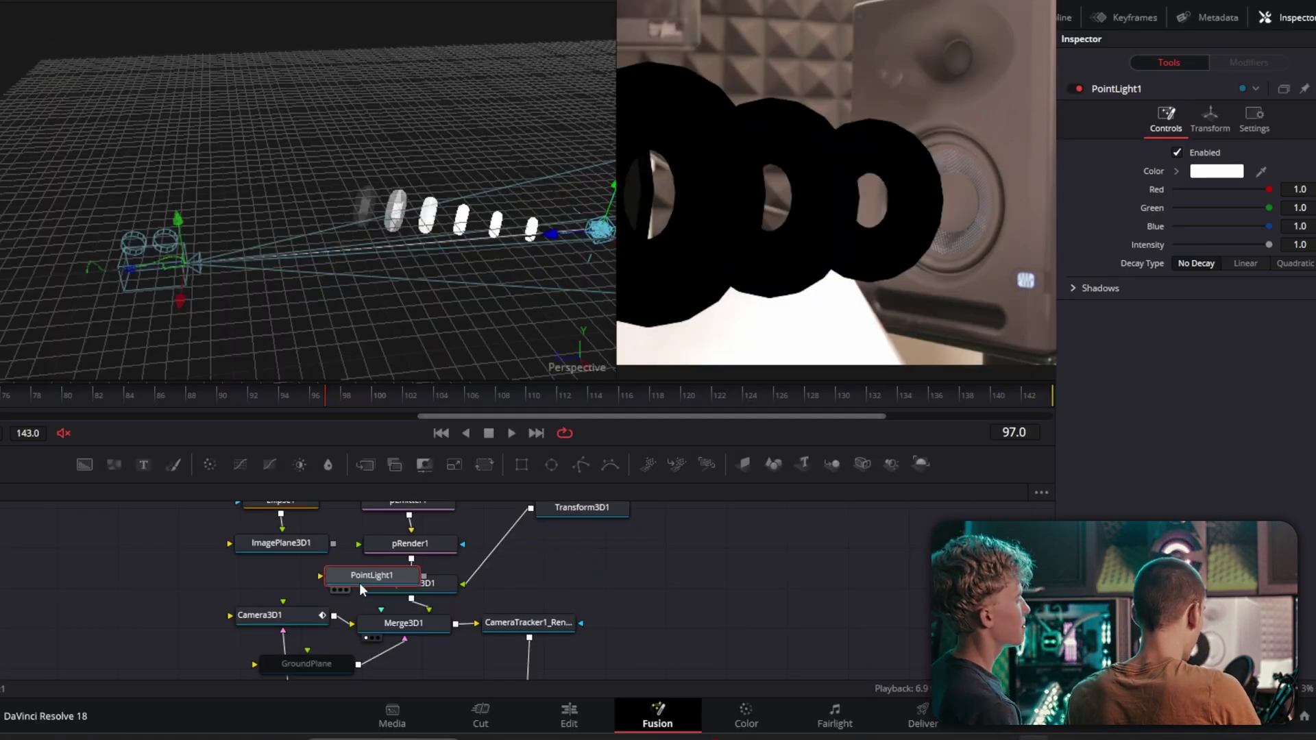
drag(208, 572, 410, 629)
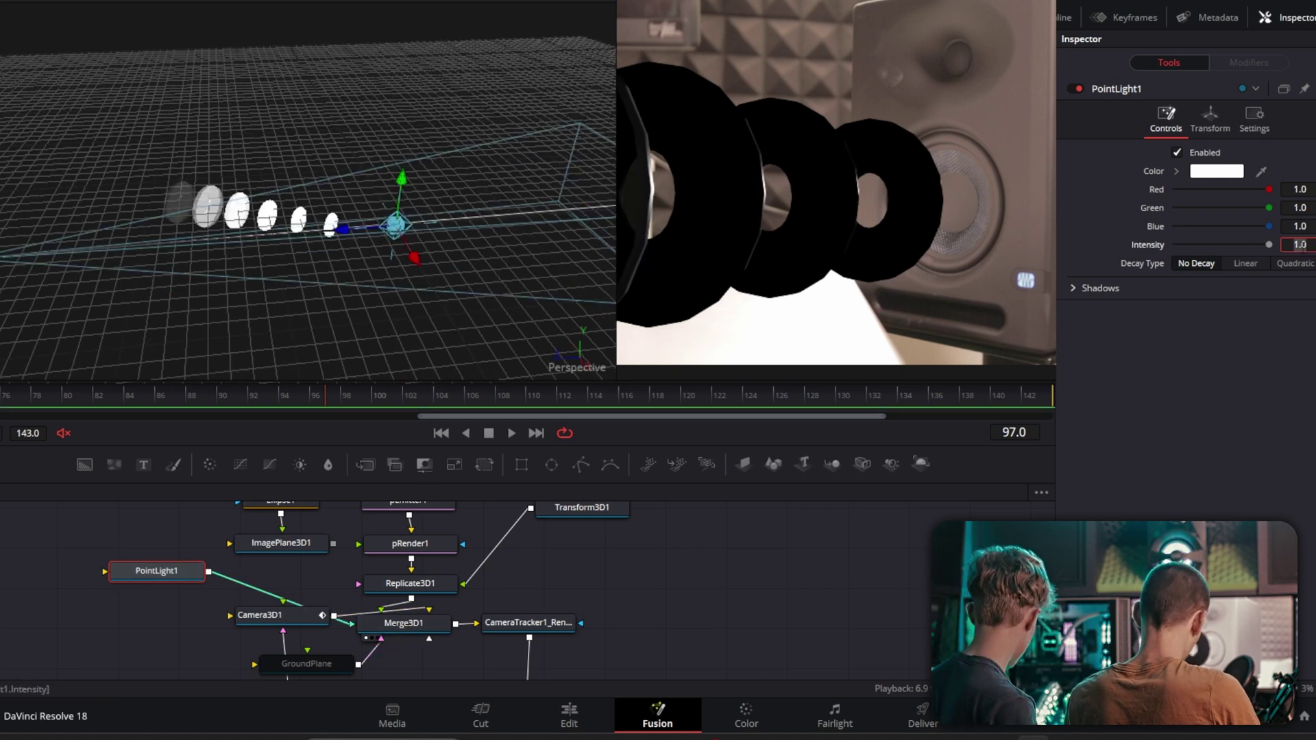
key(Return)
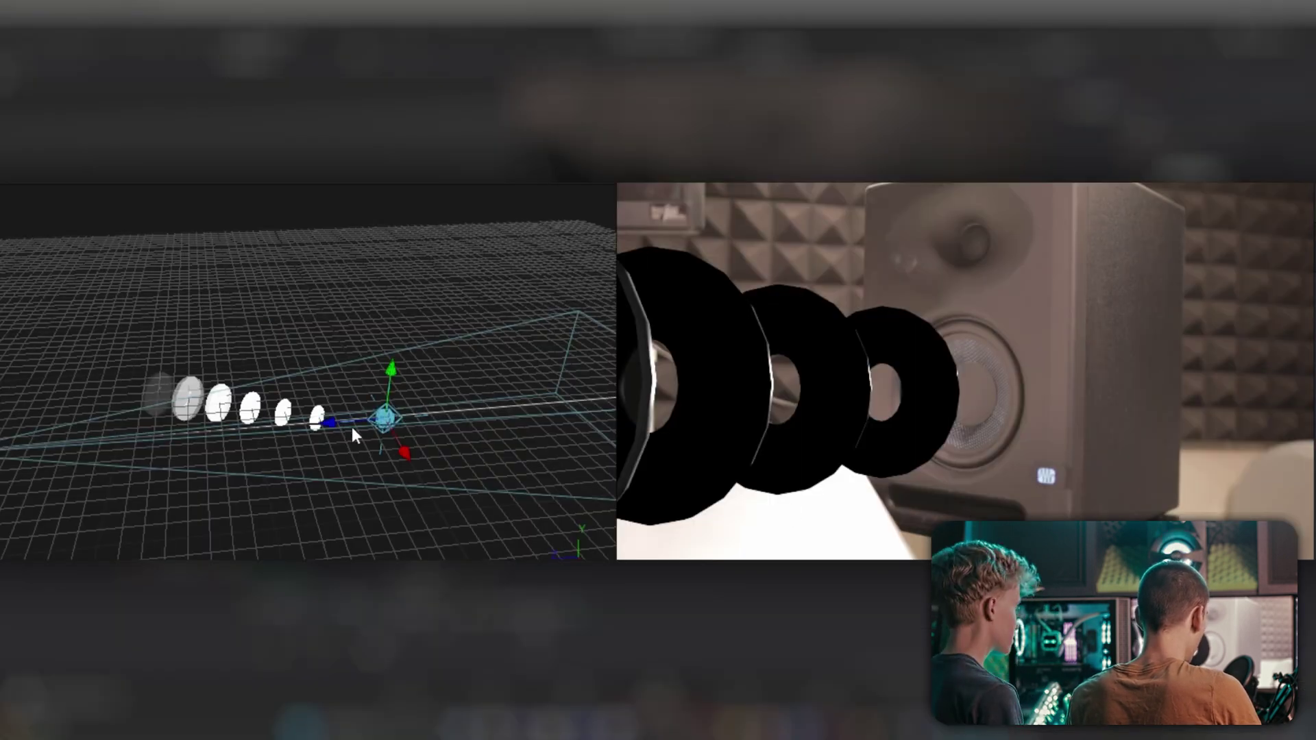
Reposition the point light above the emitted torus rings in the 3D scene
drag(334, 404, 76, 266)
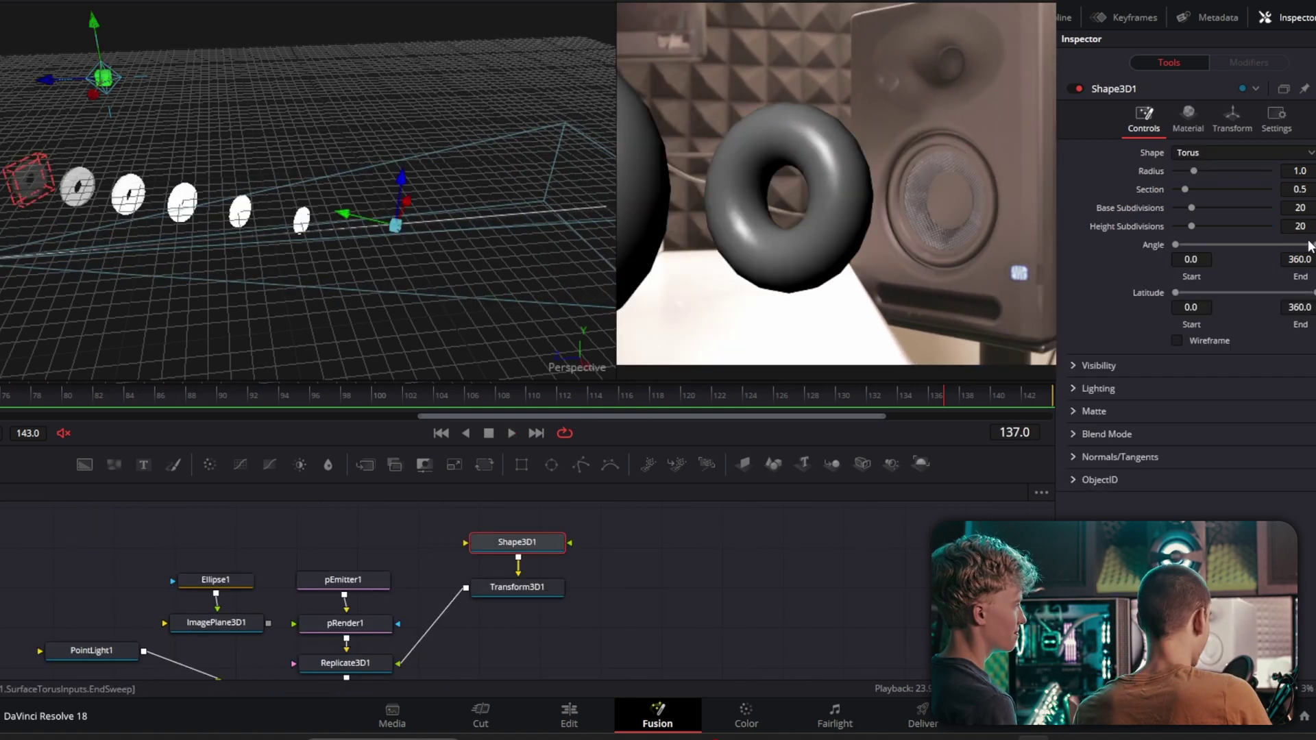
drag(1313, 244, 1264, 255)
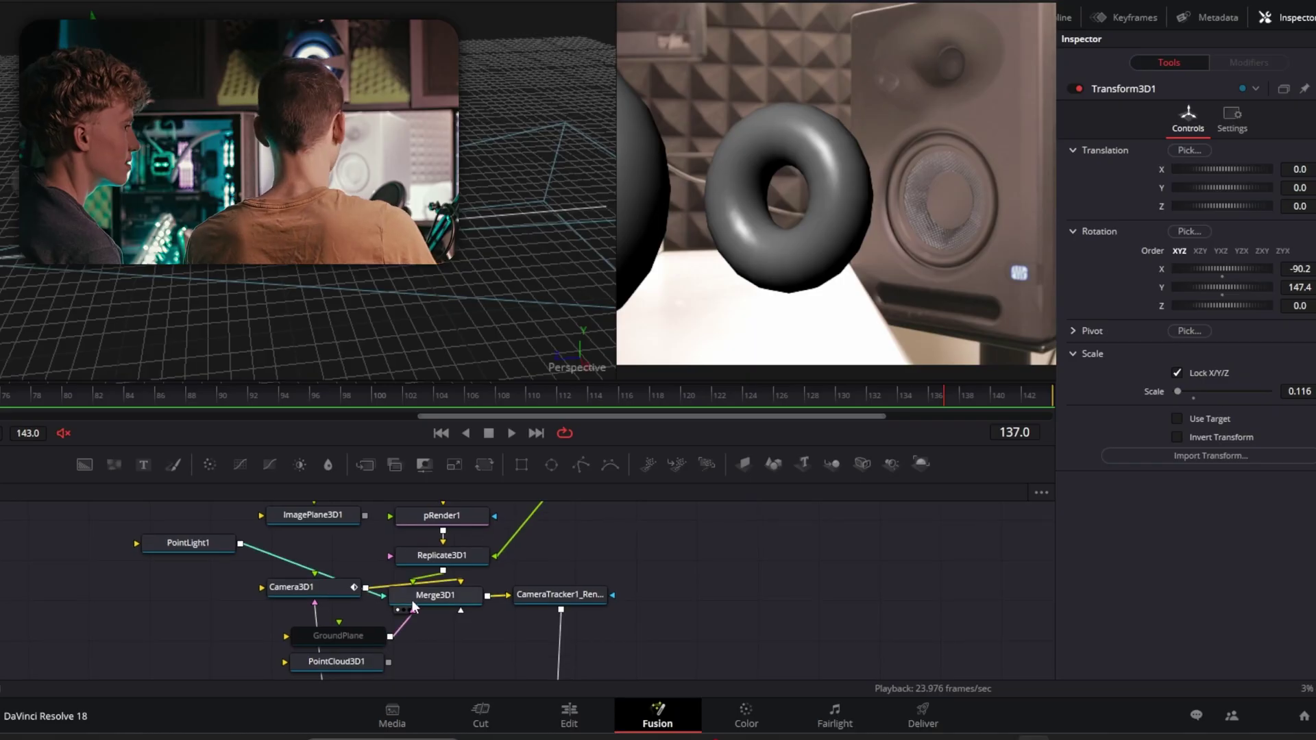
Add an Ambient Light to the composition and connect it to Merge3D1 alongside the point light
click(413, 602)
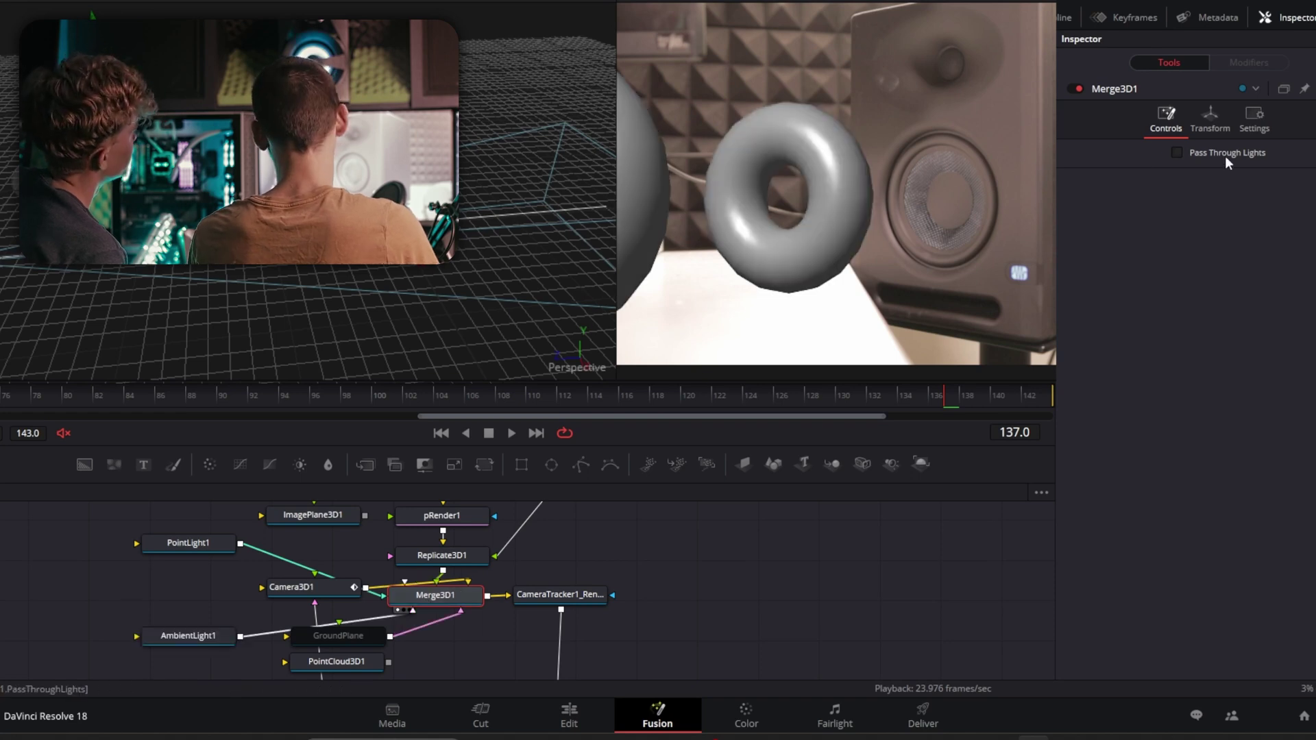
click(196, 545)
click(188, 638)
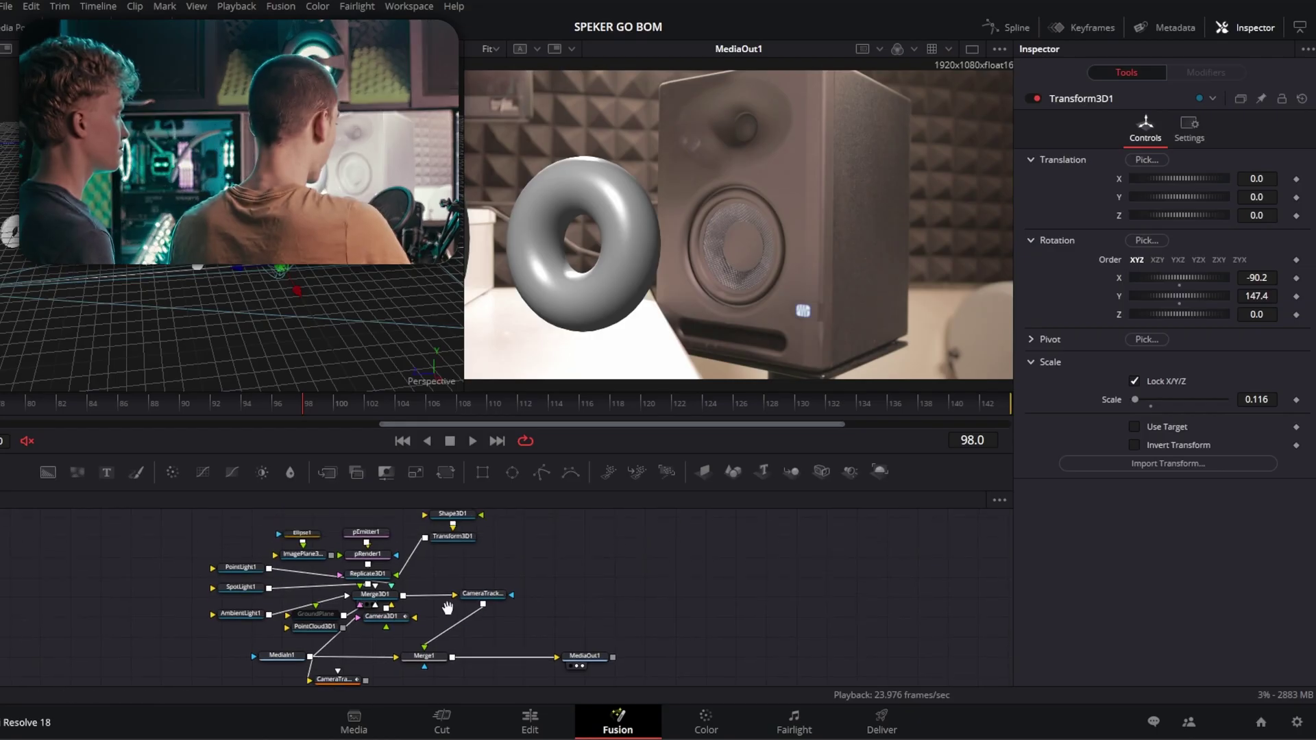
Group the 3D scene nodes, including the lights, particles, torus, camera and CameraTracker1_Renderer, and expand the group
drag(320, 566, 232, 587)
drag(457, 645, 109, 511)
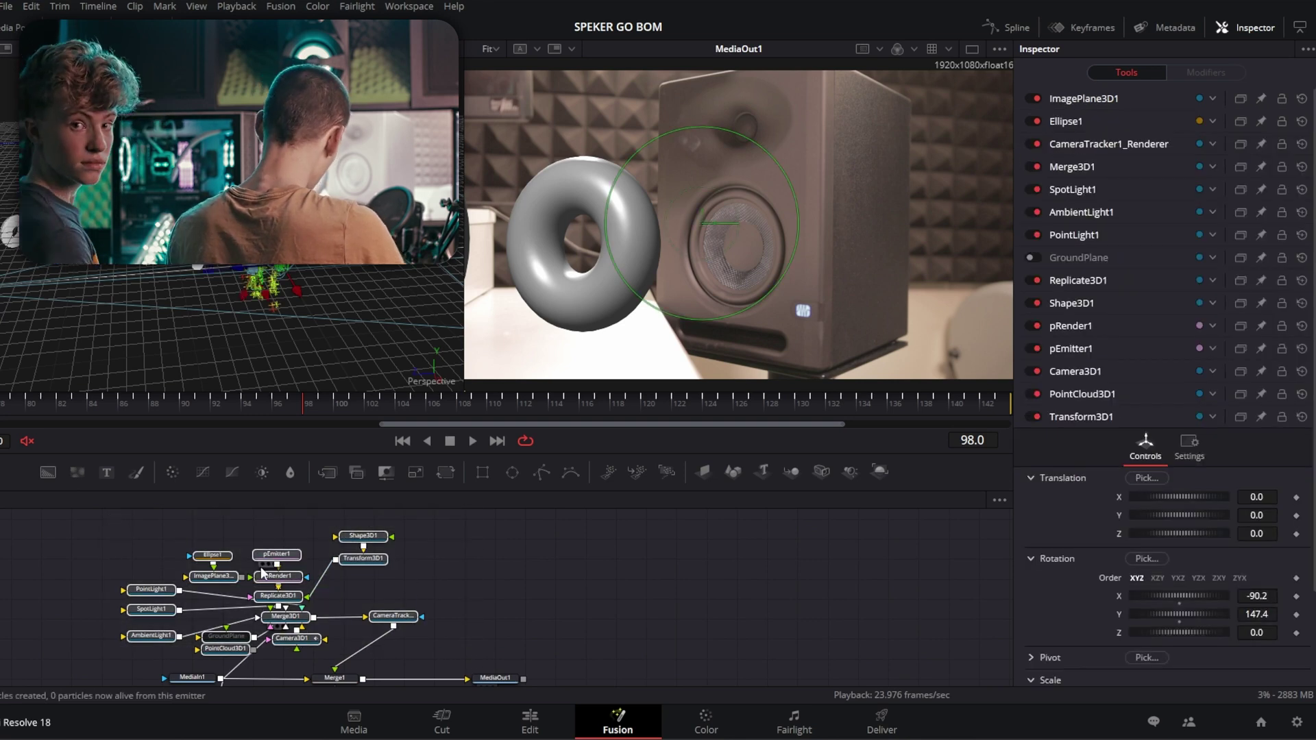
key(ctrl+g)
double_click(274, 532)
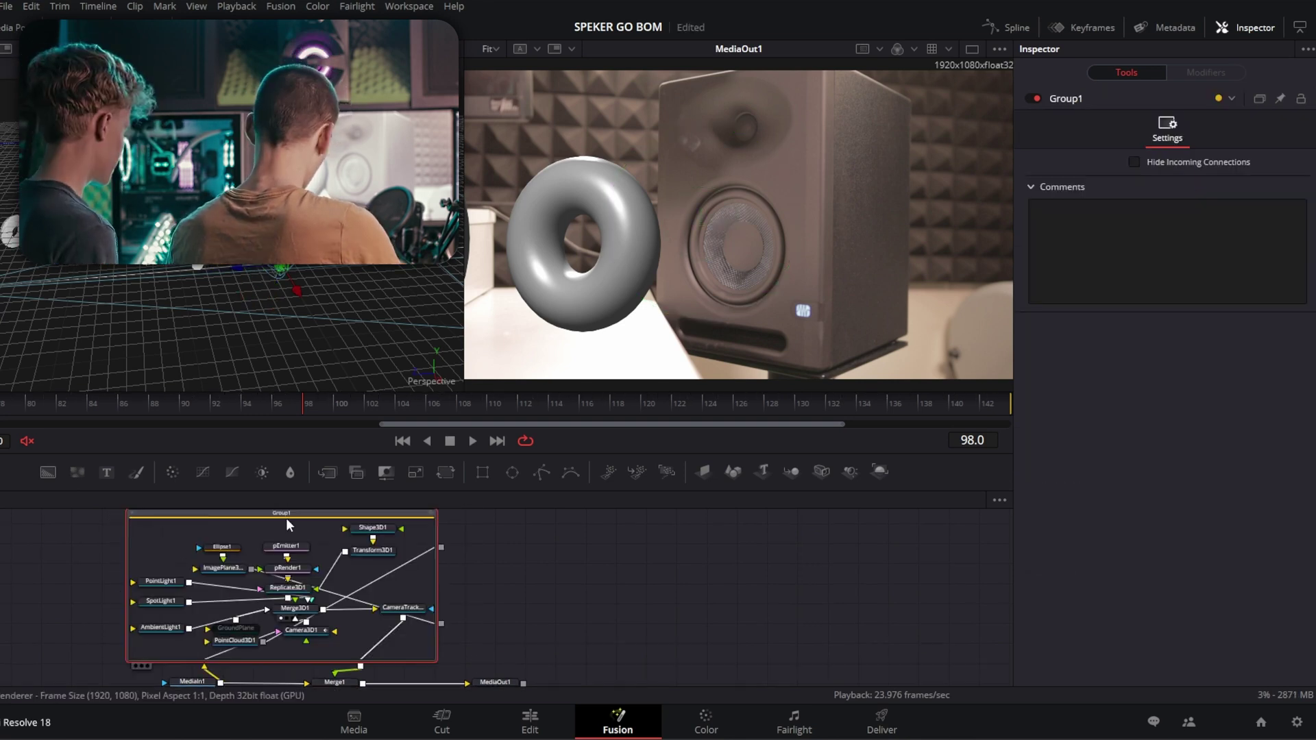
Rename the group to "3d crap that were hopefully done with"
key(F2)
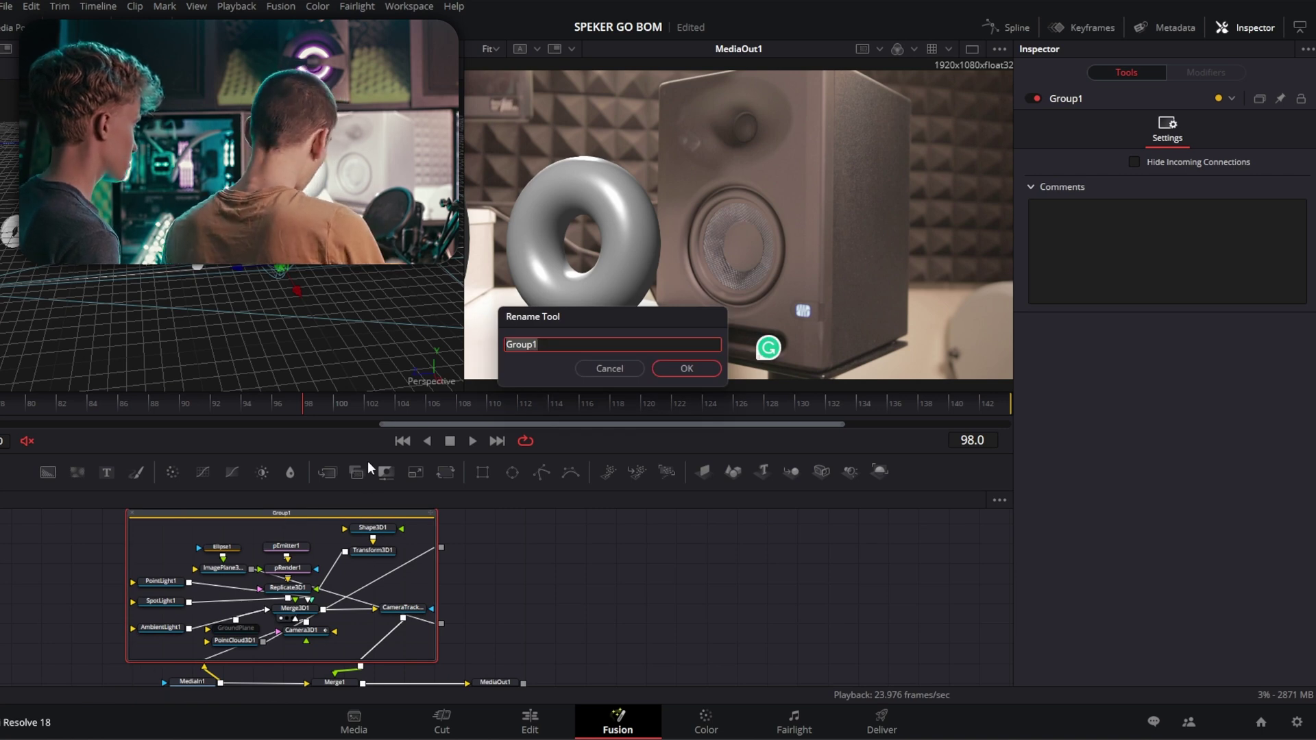
text(3d crap )
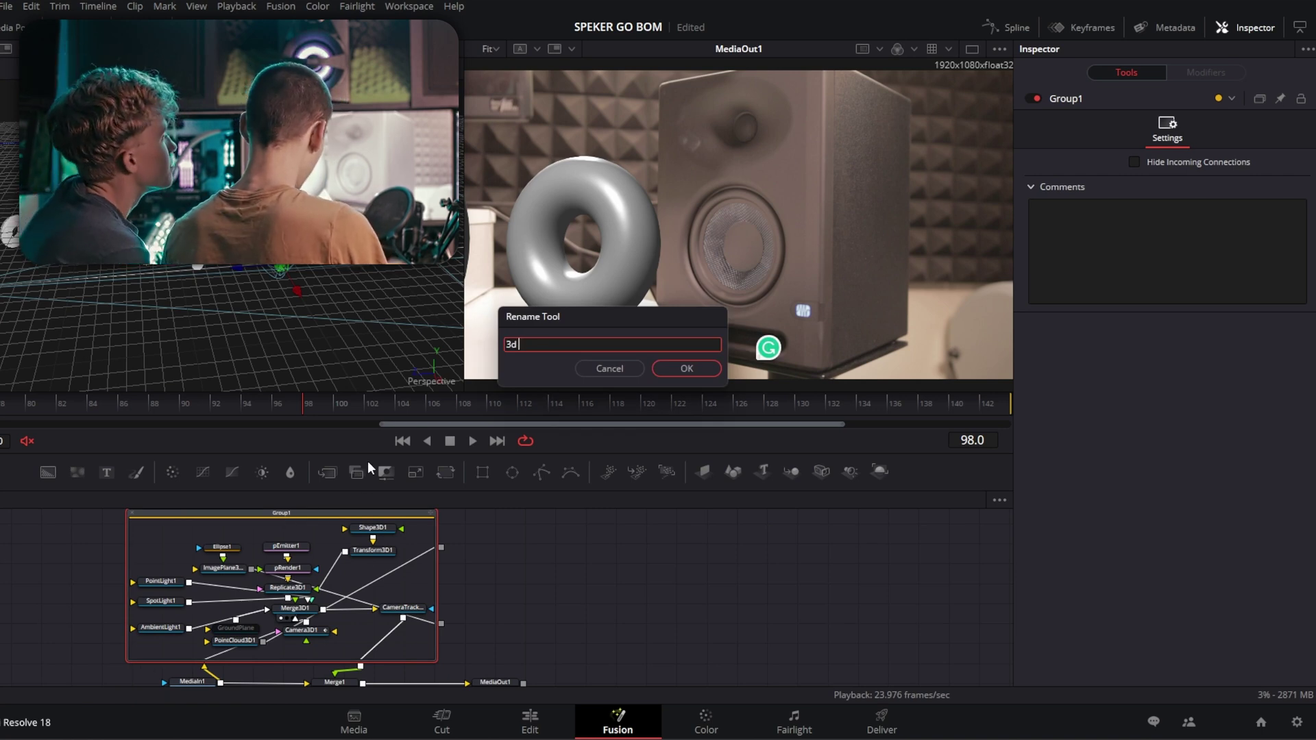
text(that were )
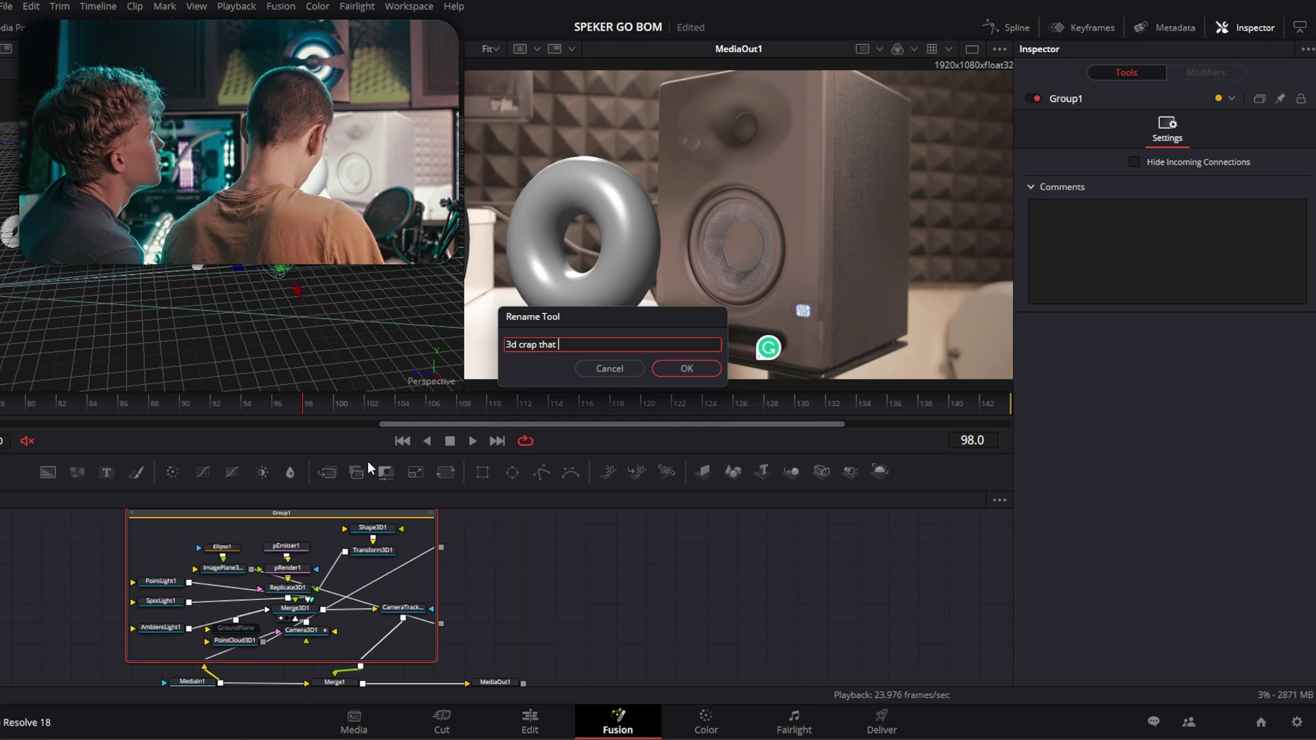
text(hopefully)
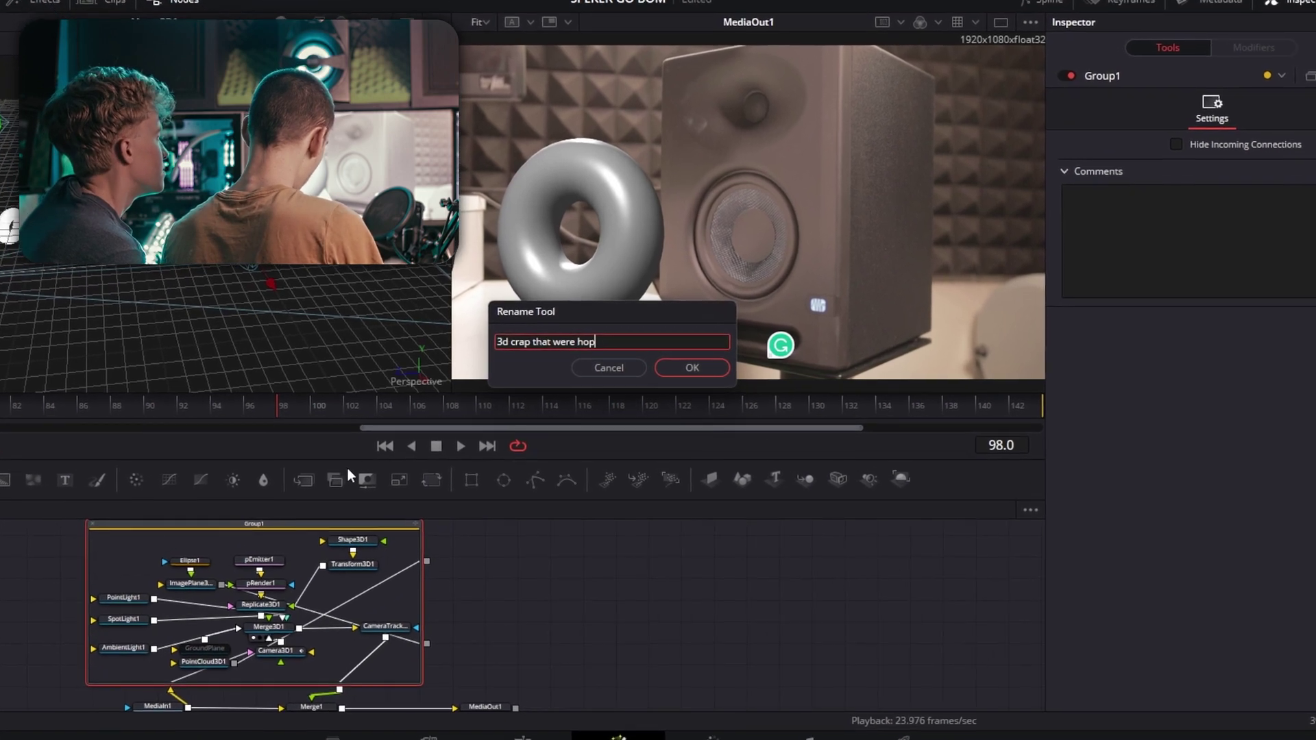
text( done with)
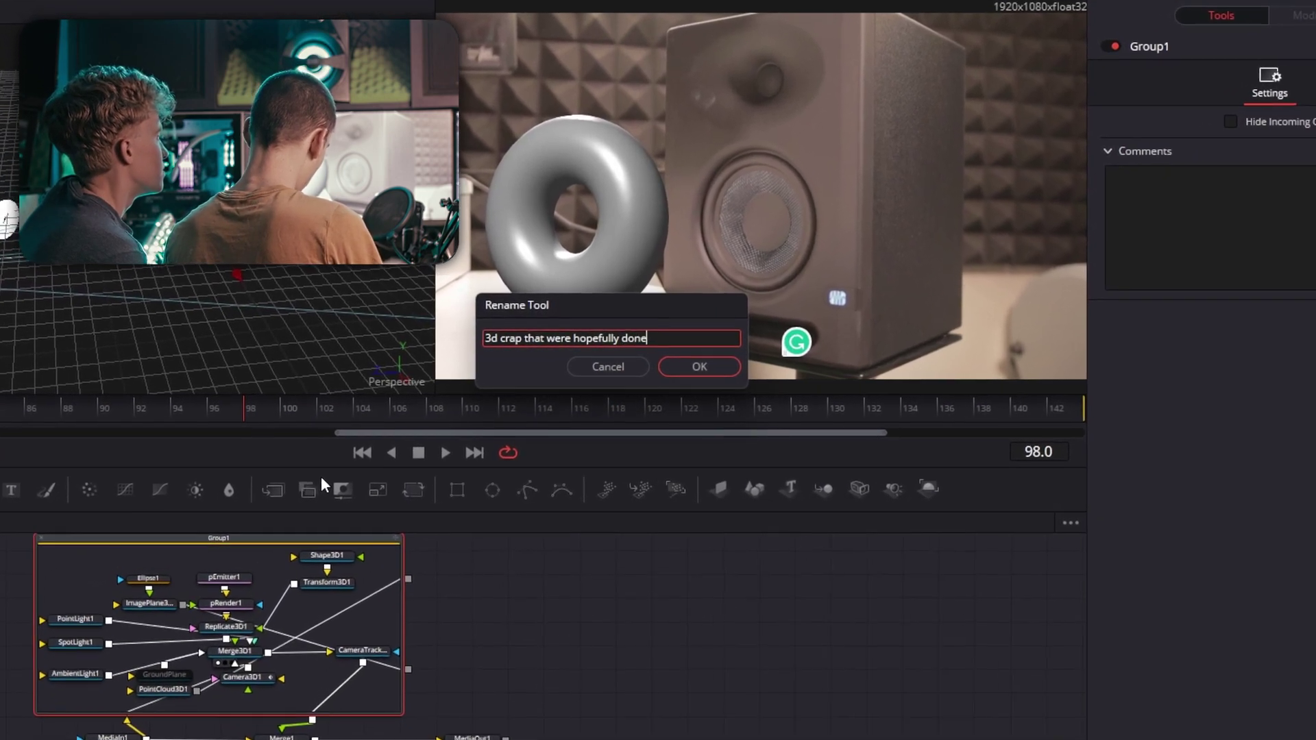
key(Return)
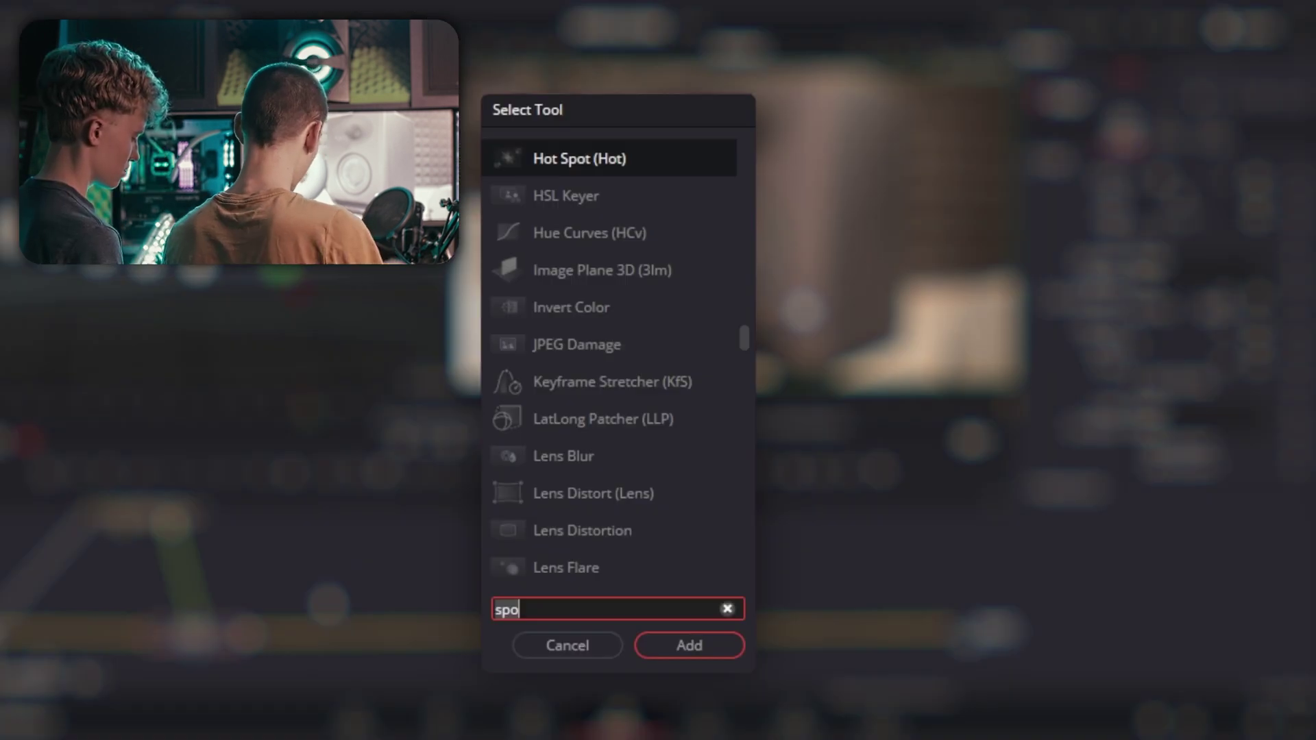
Add a Displace node after Merge1 and connect the renamed group's output to its foreground input
text(dis)
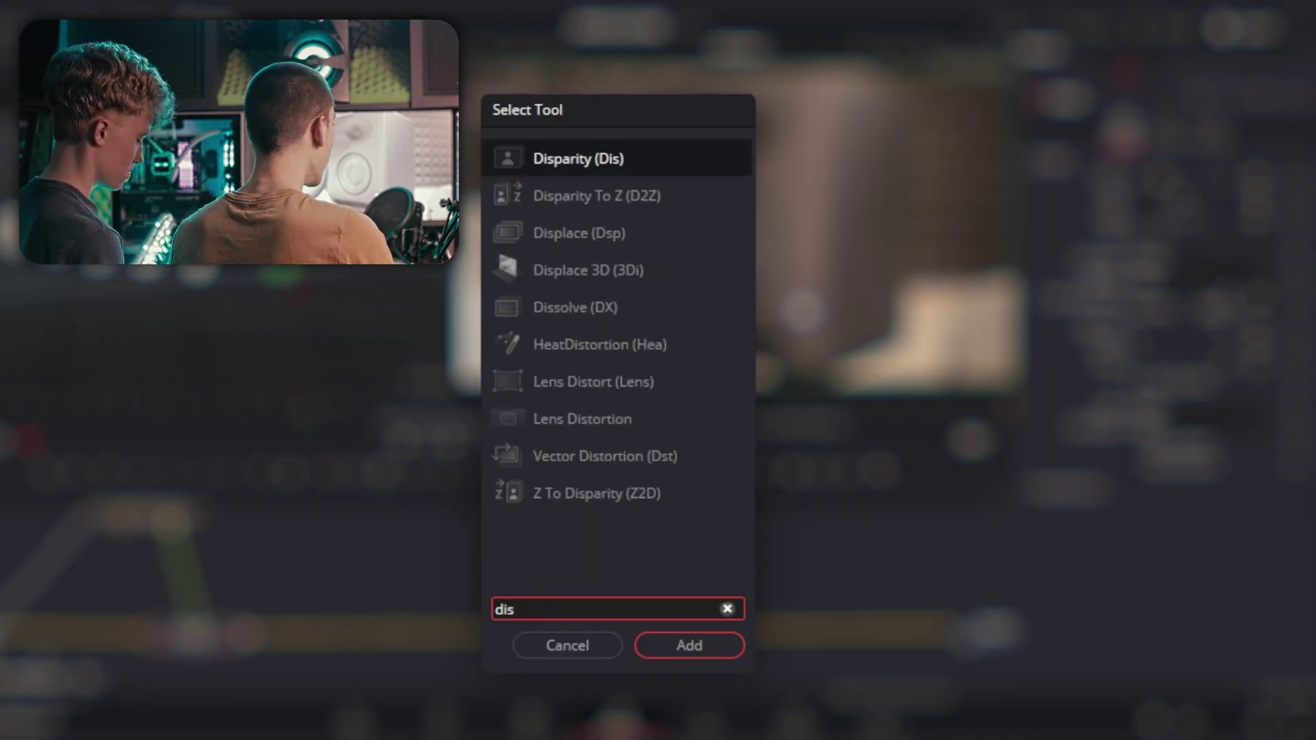
double_click(570, 240)
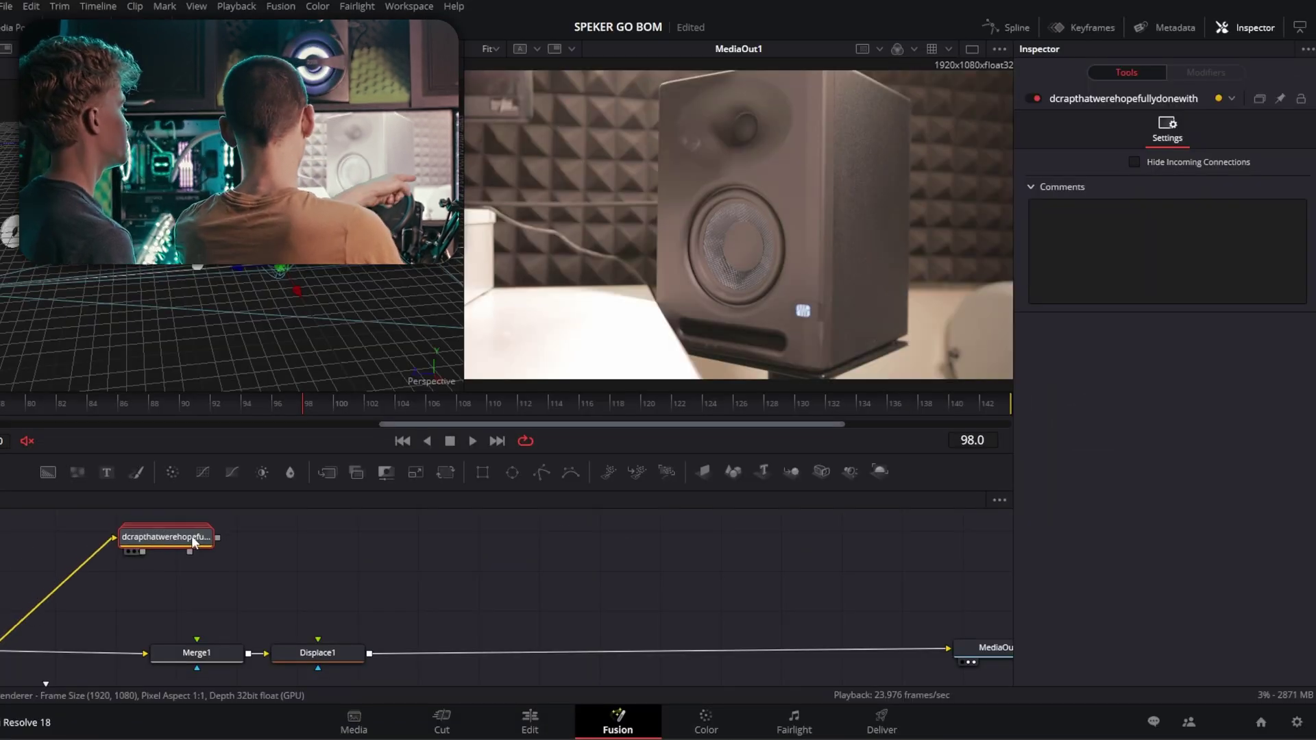
drag(213, 536, 252, 574)
drag(315, 652, 322, 627)
click(317, 651)
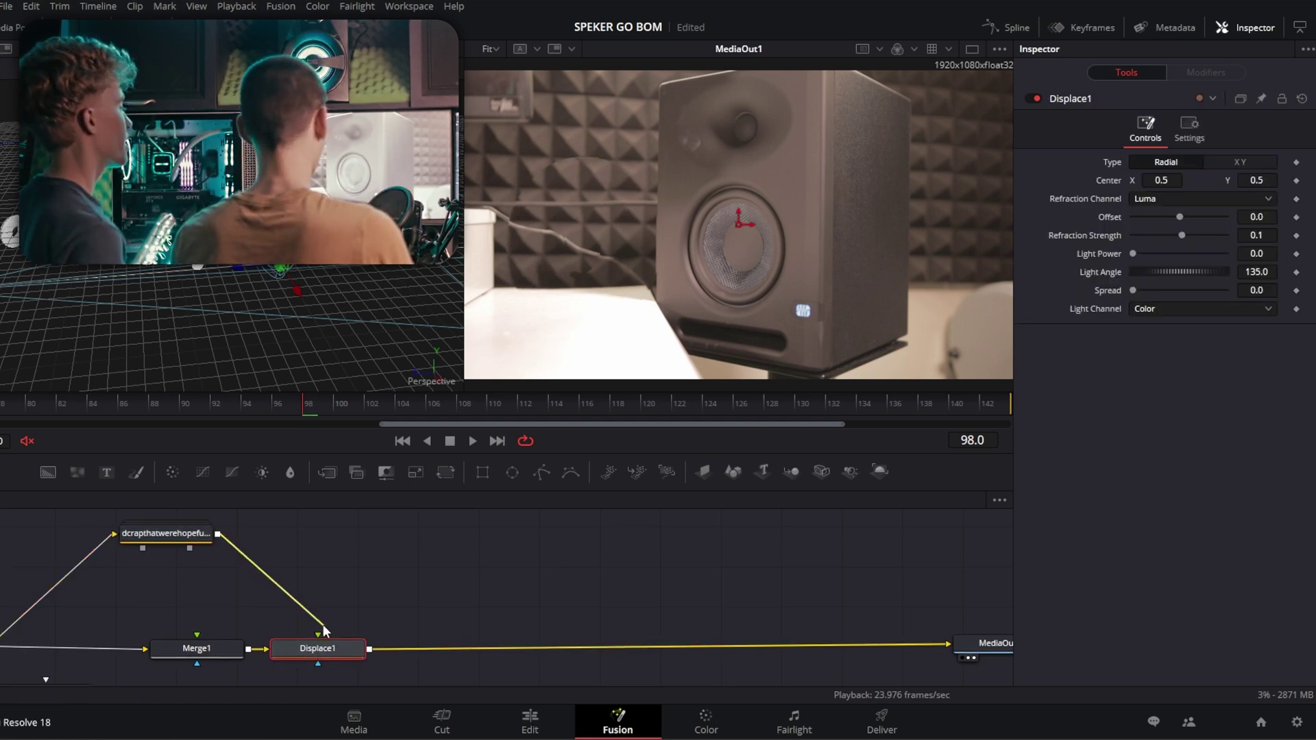
Undo and redo the group's connection to Displace1 repeatedly to compare the footage with and without it
key(ctrl+z)
key(ctrl+shift+z)
key(ctrl+z)
key(ctrl+shift+z)
key(ctrl+z)
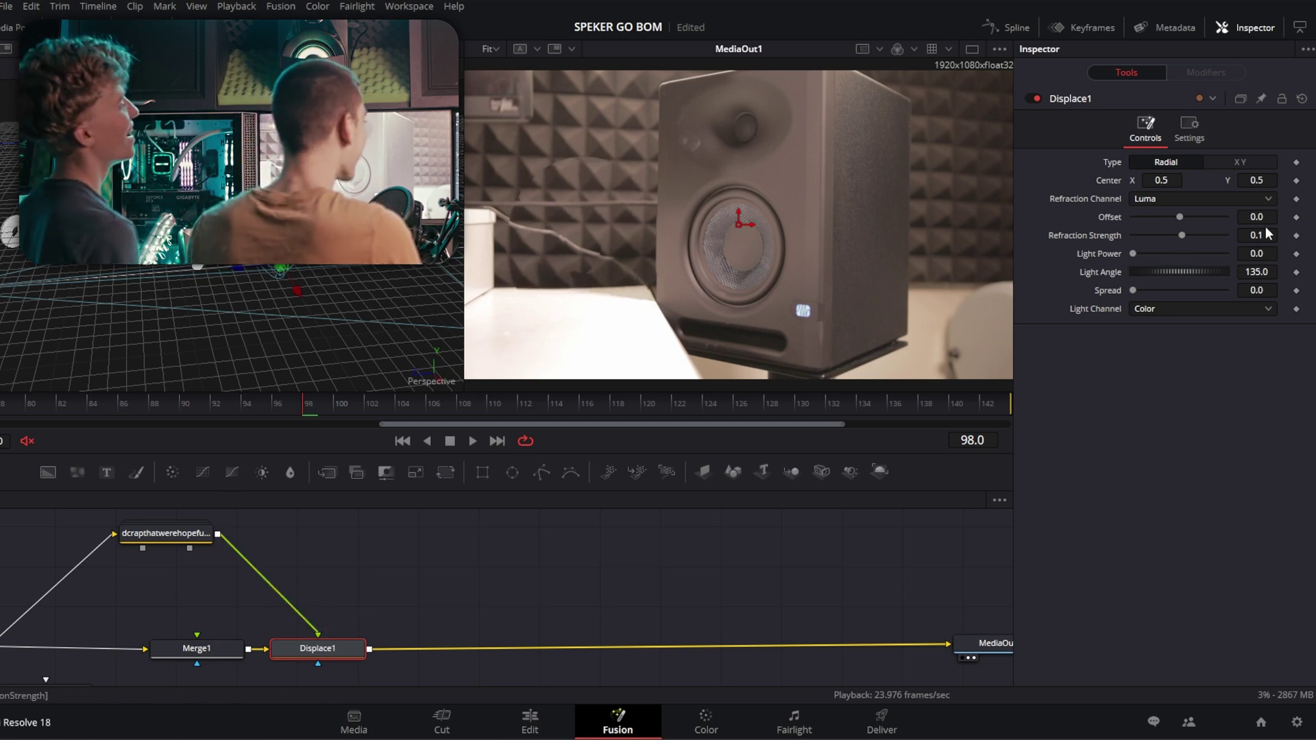
Try a Refraction Strength of 0.826 on Displace1, inspect the distortion up close, and set the strength to -1.945
drag(1182, 235, 1200, 235)
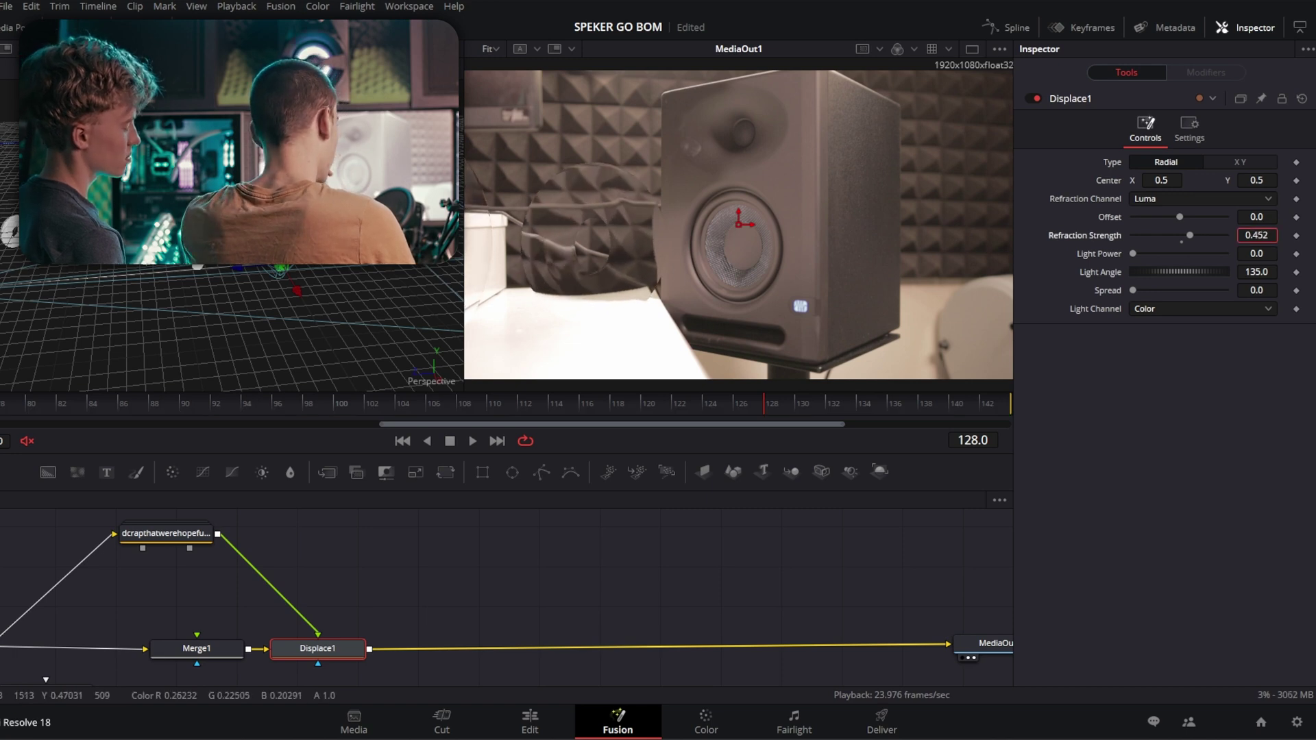
scroll(759, 182, up, 5)
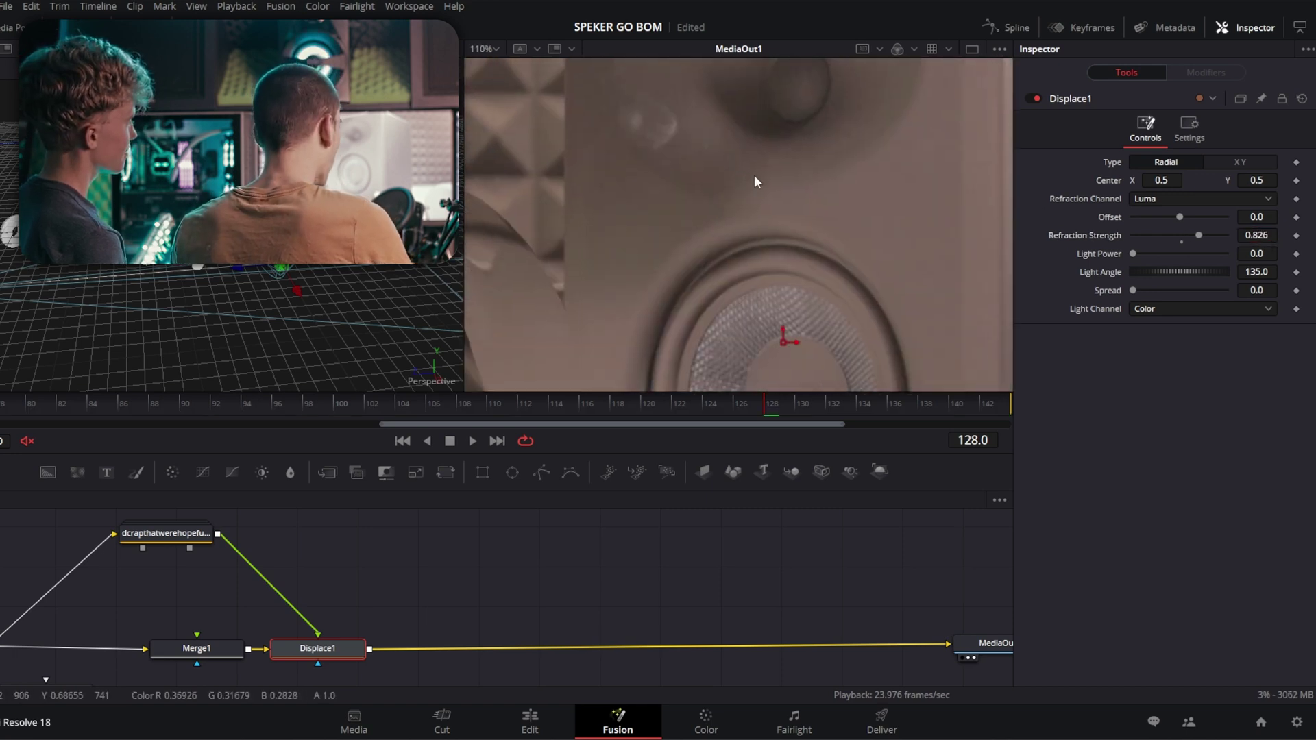
drag(1198, 235, 1135, 235)
scroll(797, 183, down, 5)
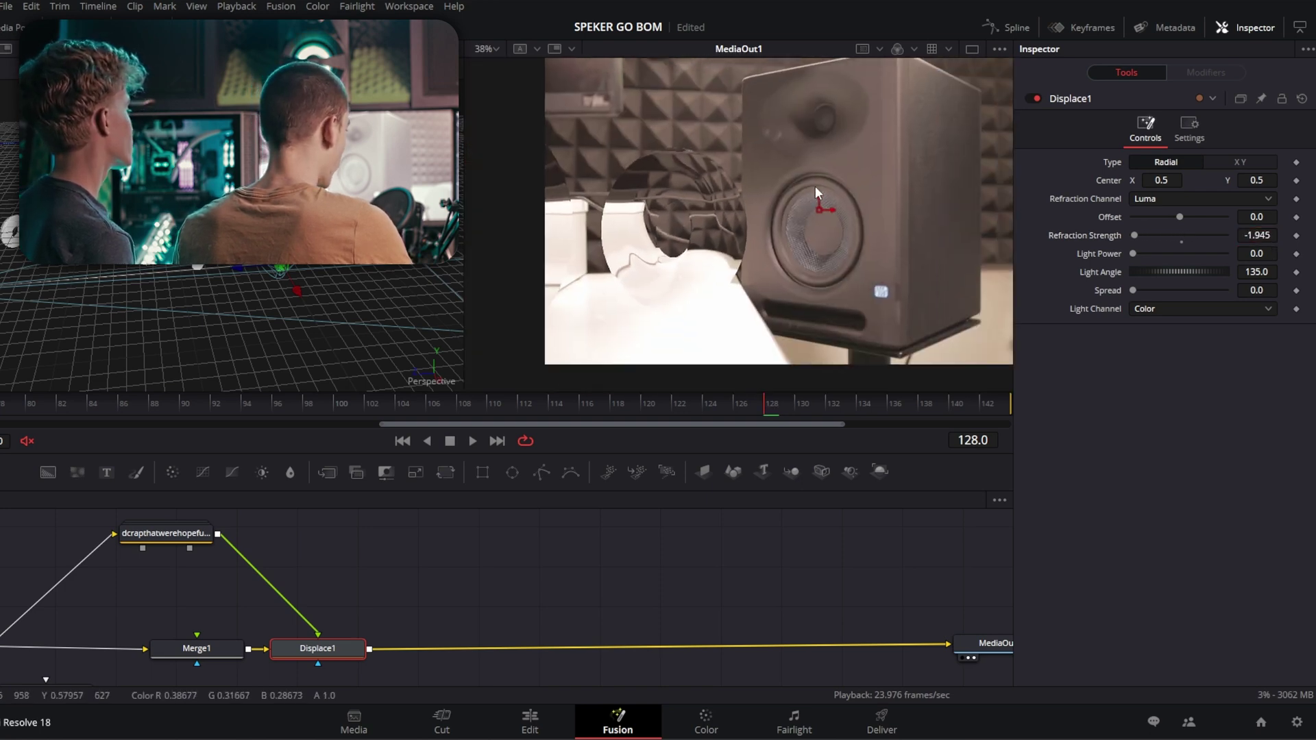
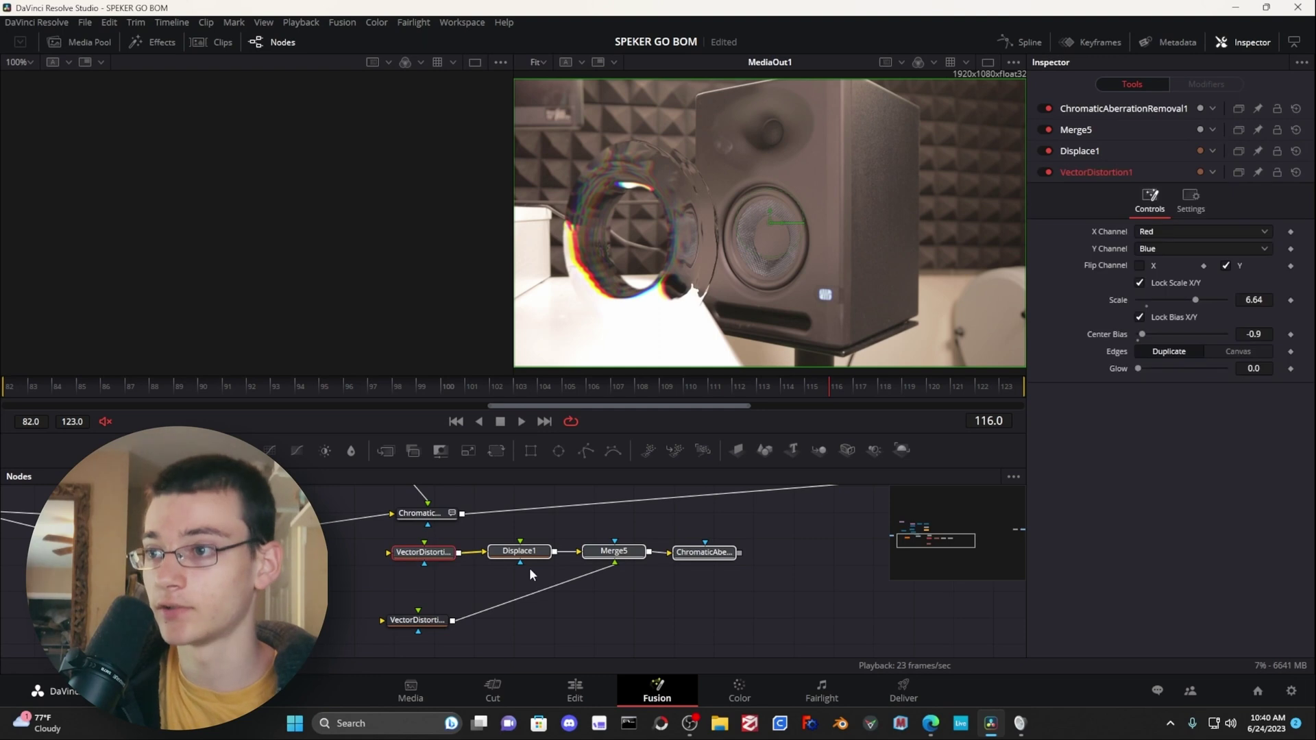
Show the ChromaticAberrationRemoval1 settings and open the Reactor package manager
click(679, 554)
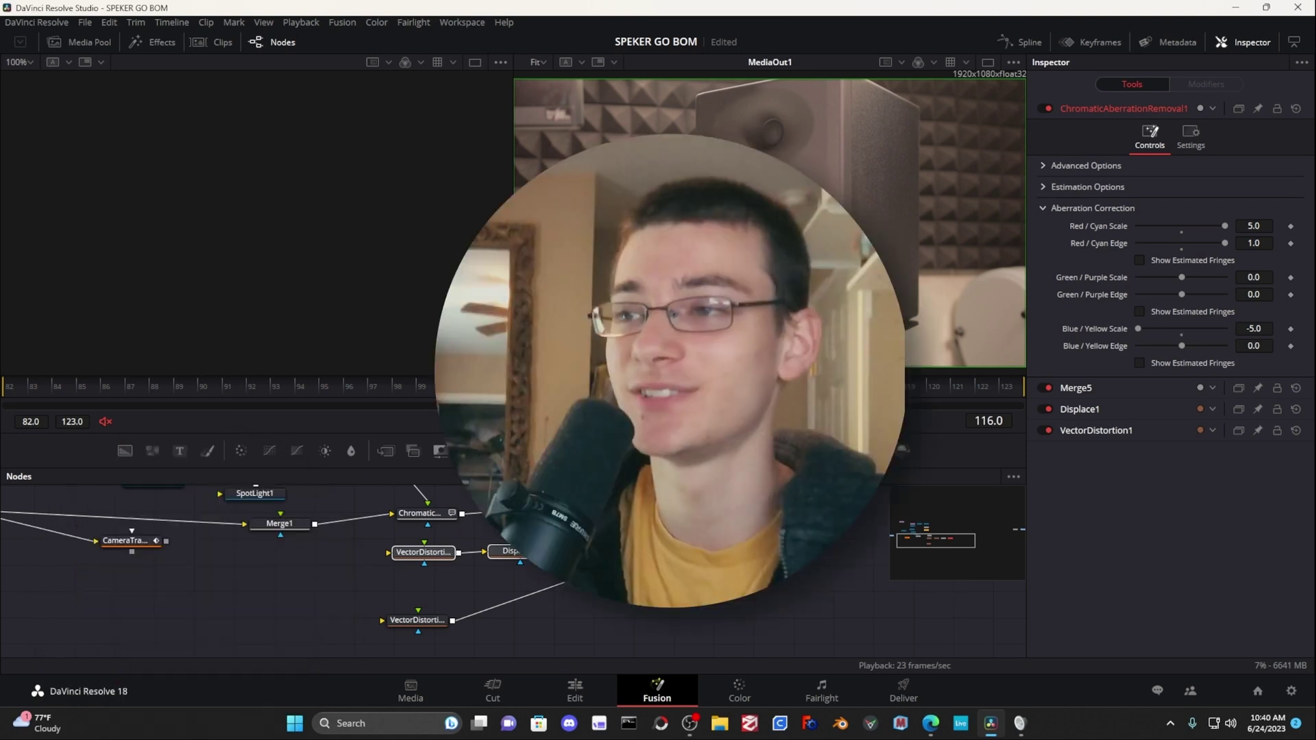
click(462, 22)
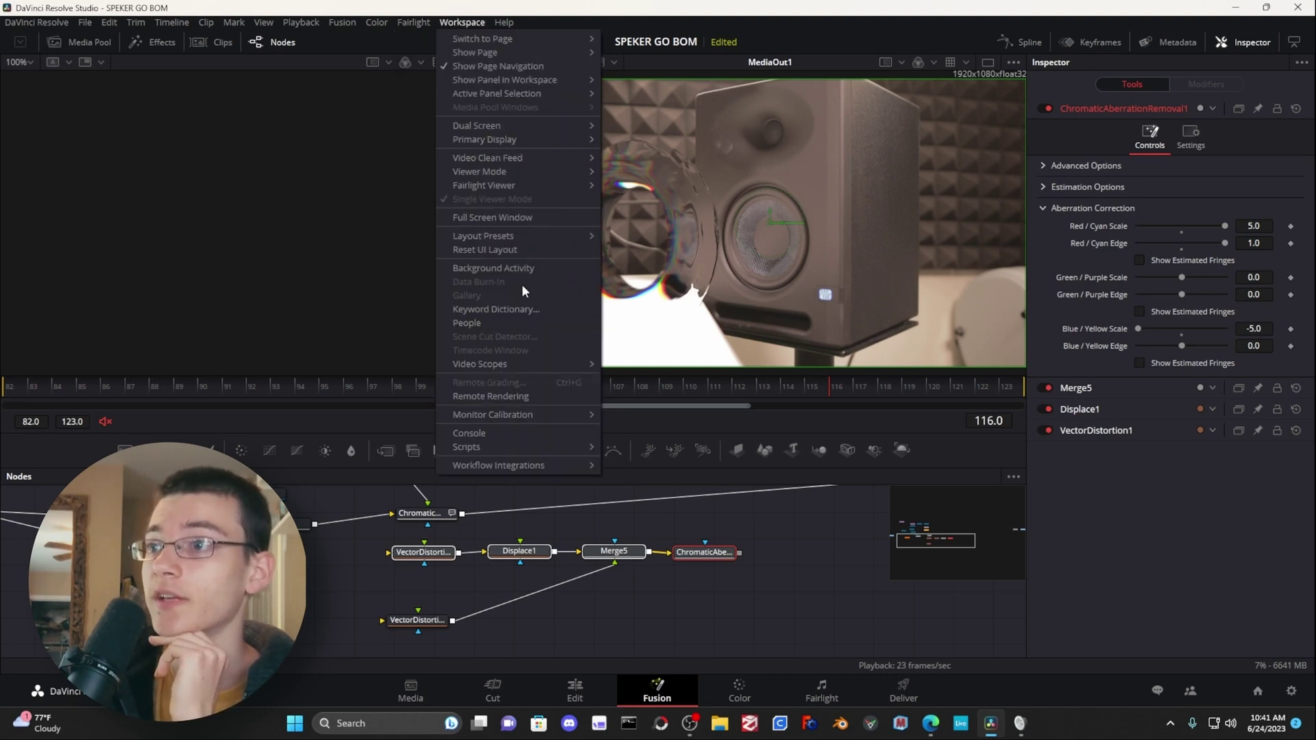
mouse_move(538, 446)
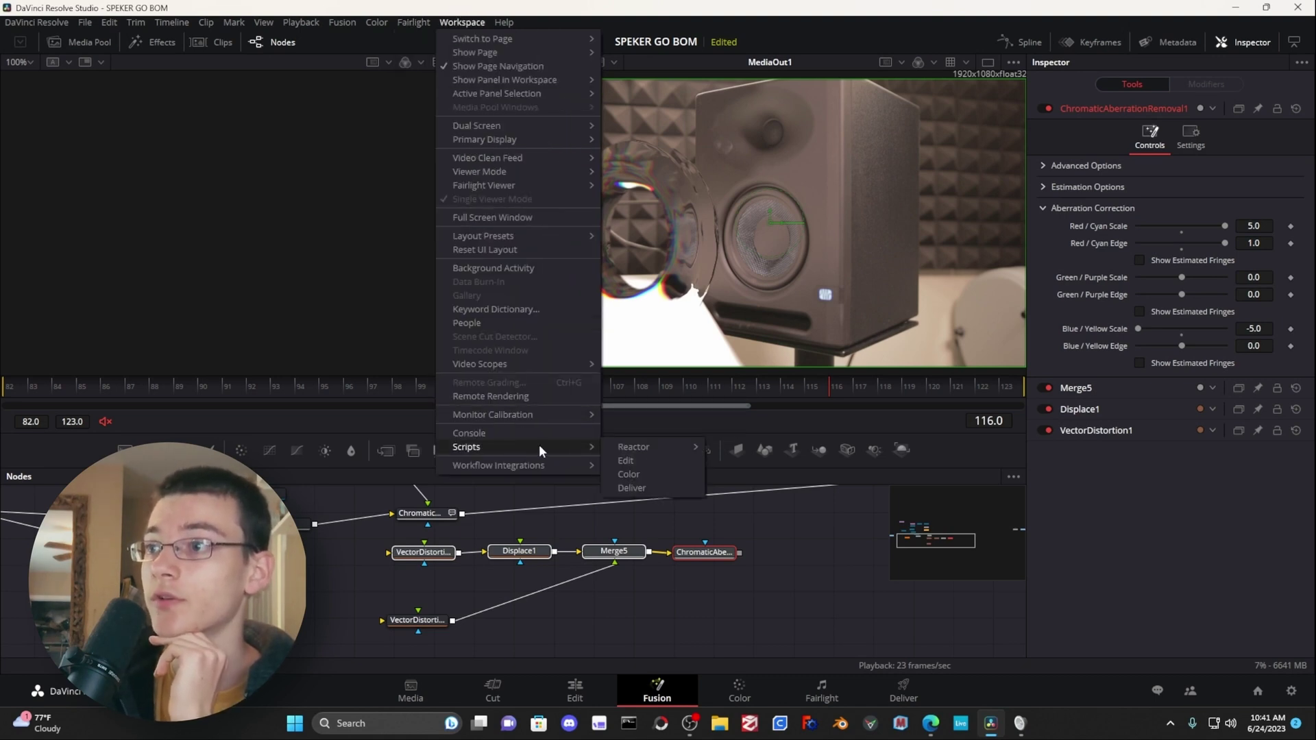
mouse_move(624, 445)
click(743, 487)
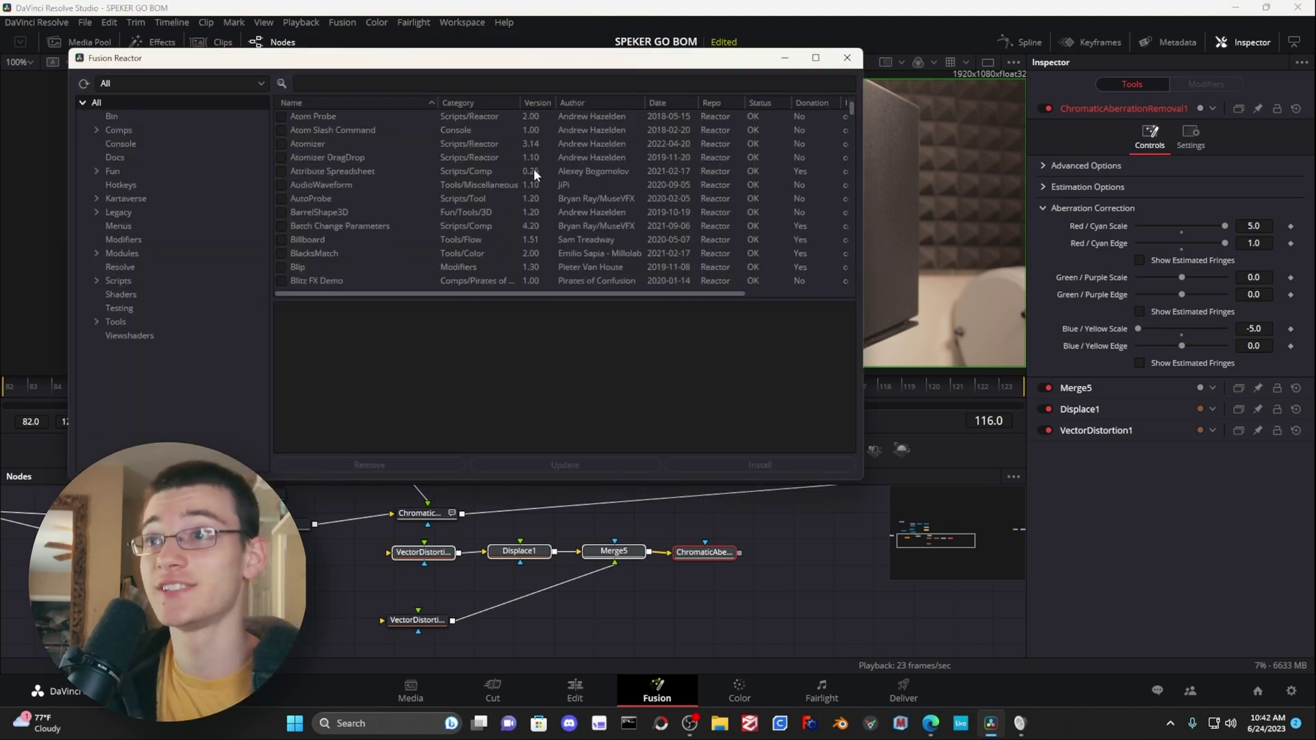
Search Reactor for "chro" and install the ChromaticDisplacement atom, declining the donation for now
scroll(532, 166, down, 15)
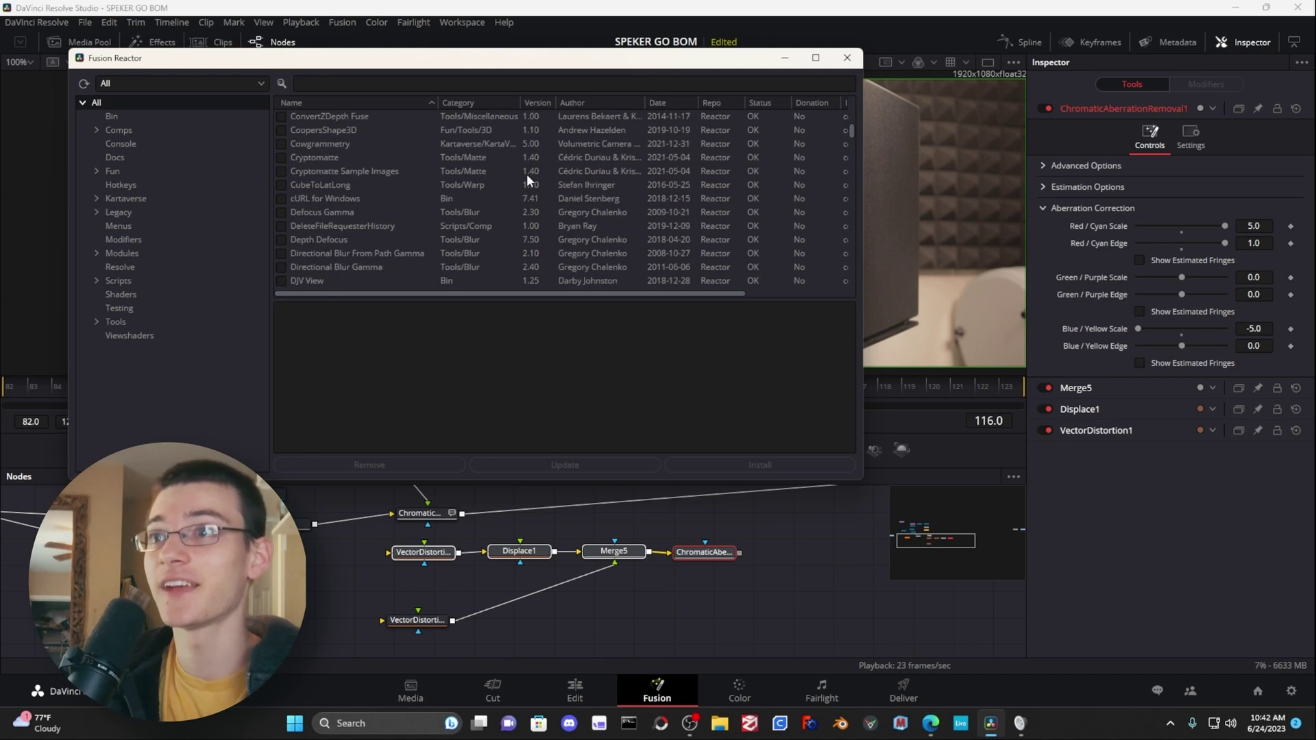
scroll(549, 182, down, 20)
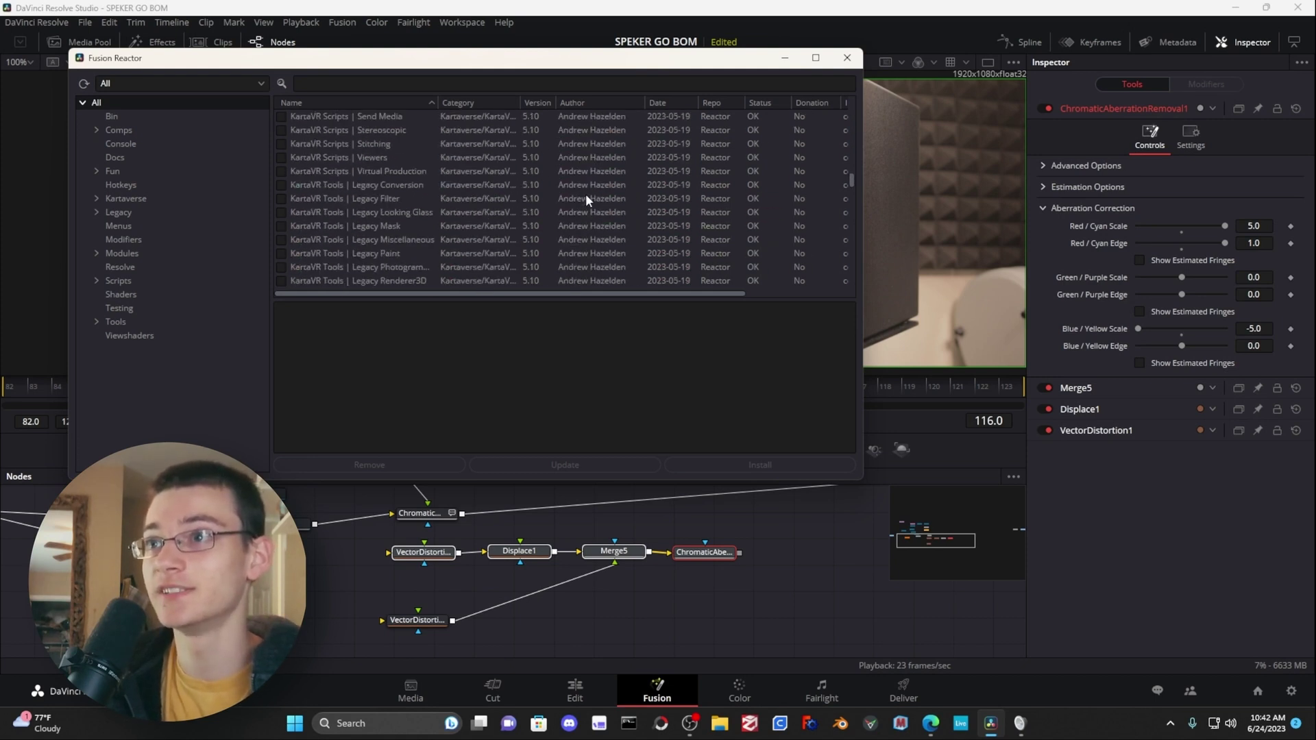
scroll(591, 204, down, 15)
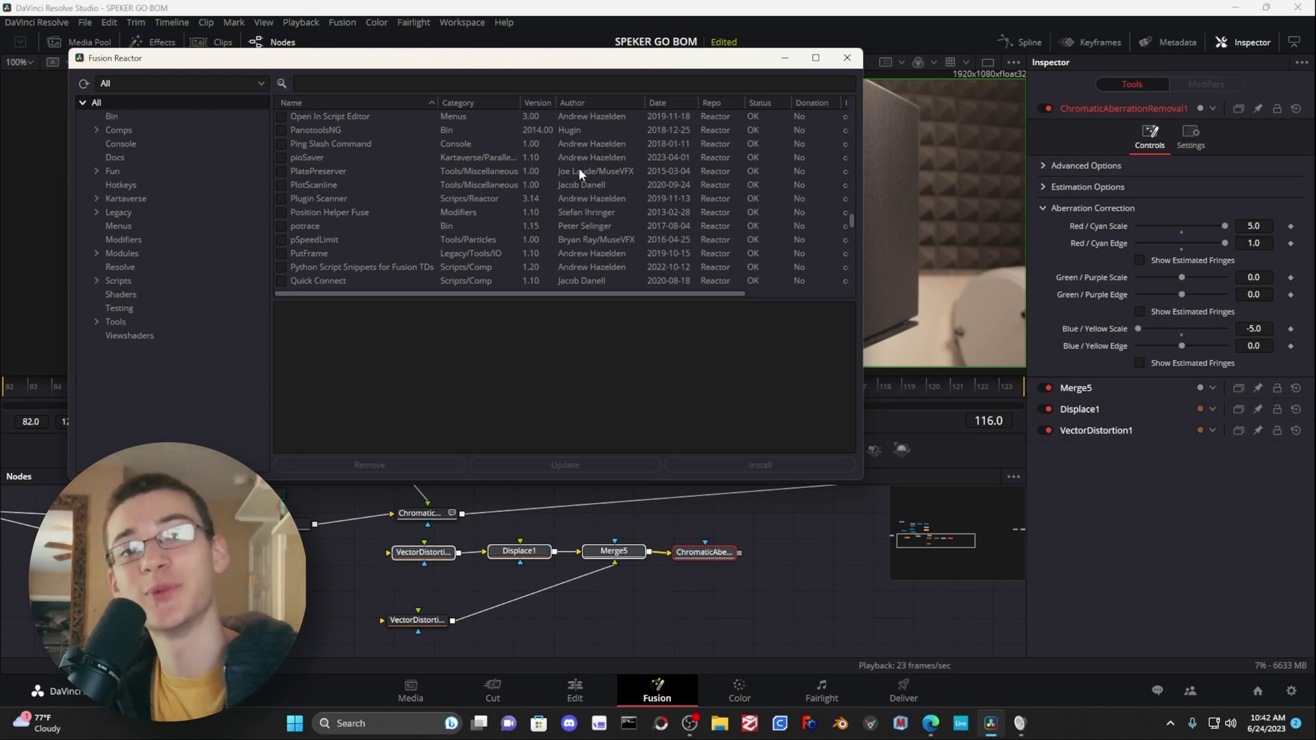
click(574, 82)
text(chro)
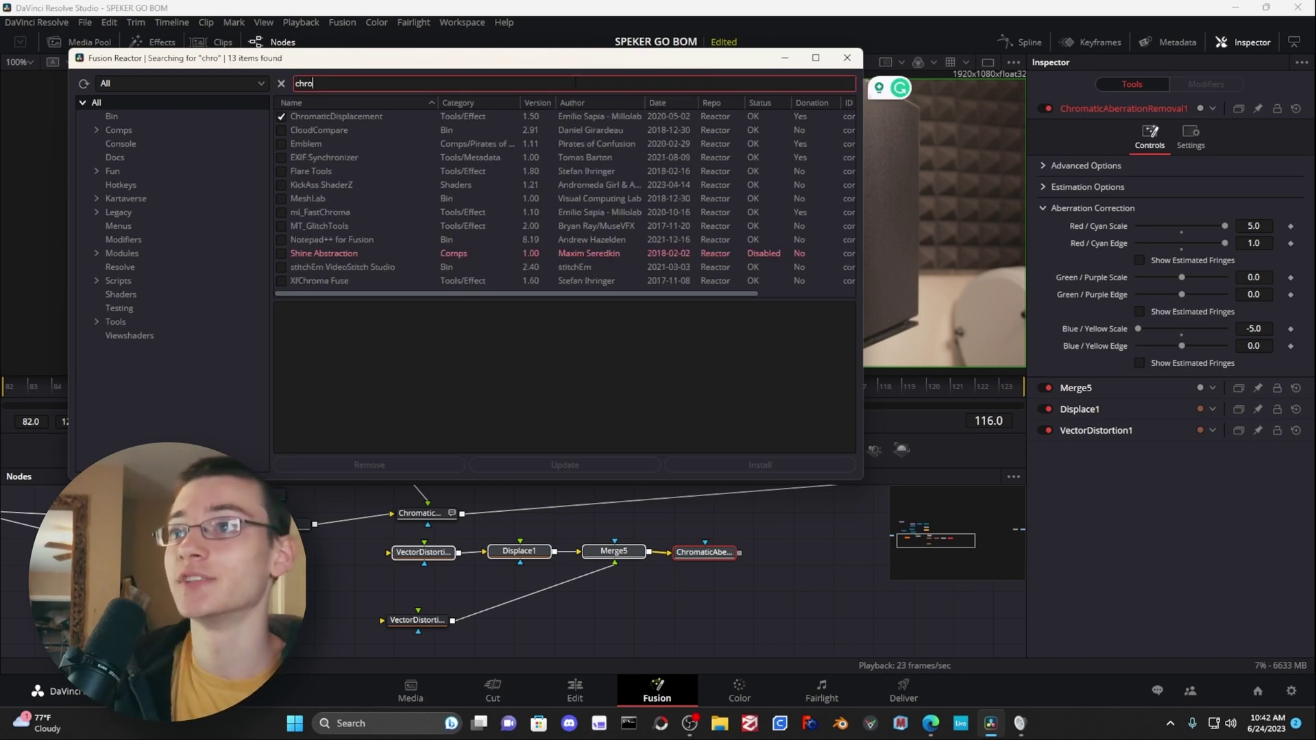
click(339, 118)
click(282, 116)
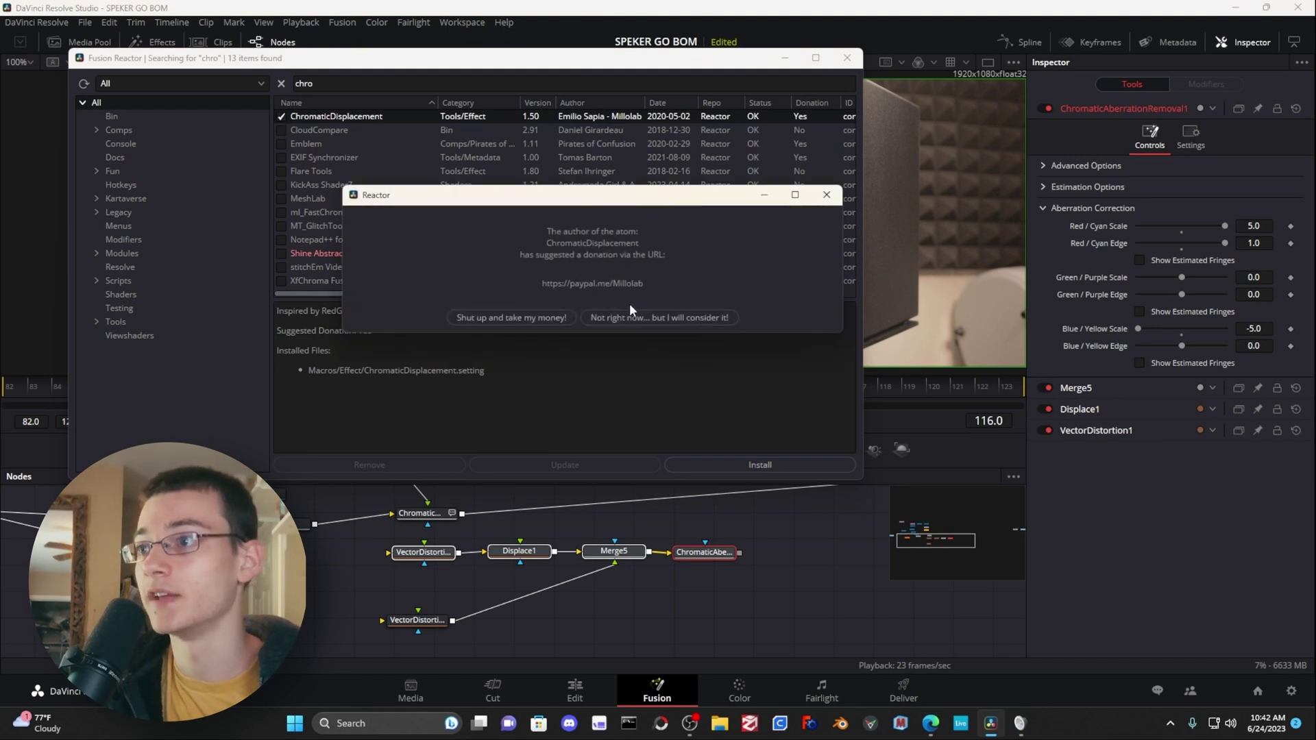
click(635, 317)
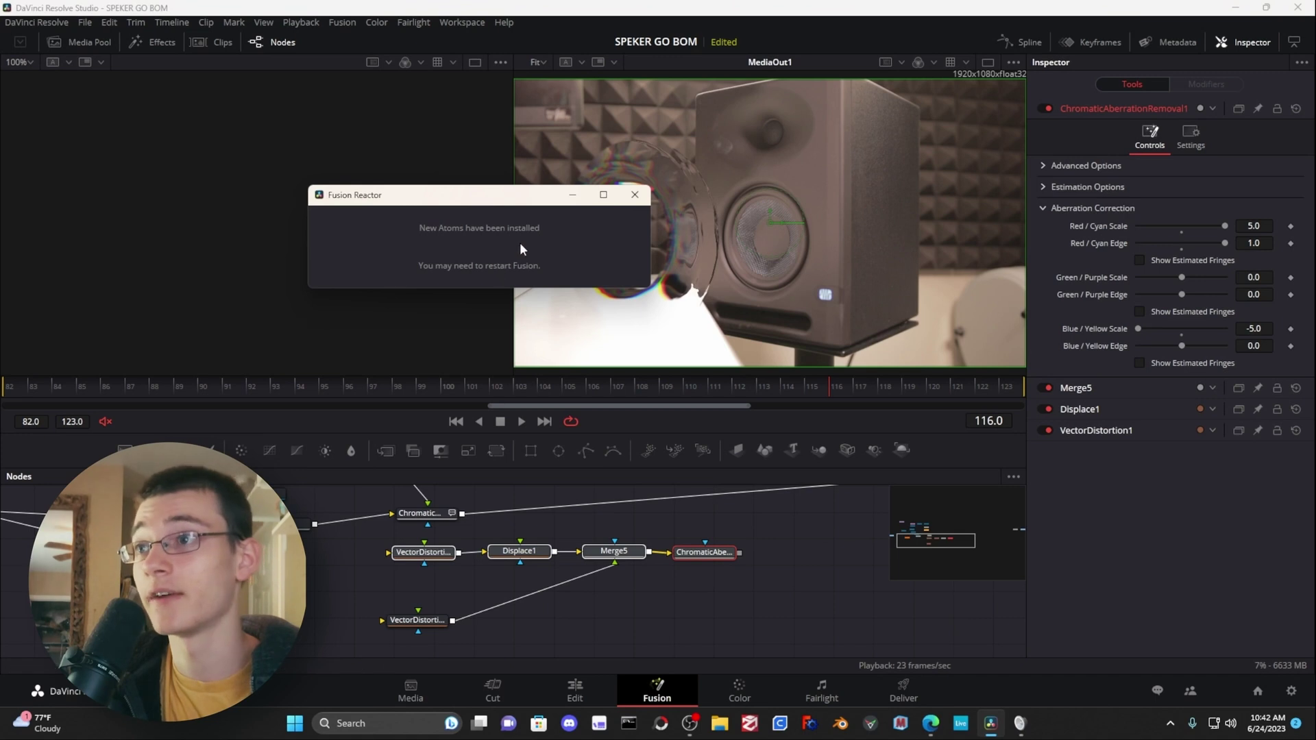
Examine the ChromaticDisplacement node's displace and chroma controls
click(439, 515)
scroll(443, 570, up, 3)
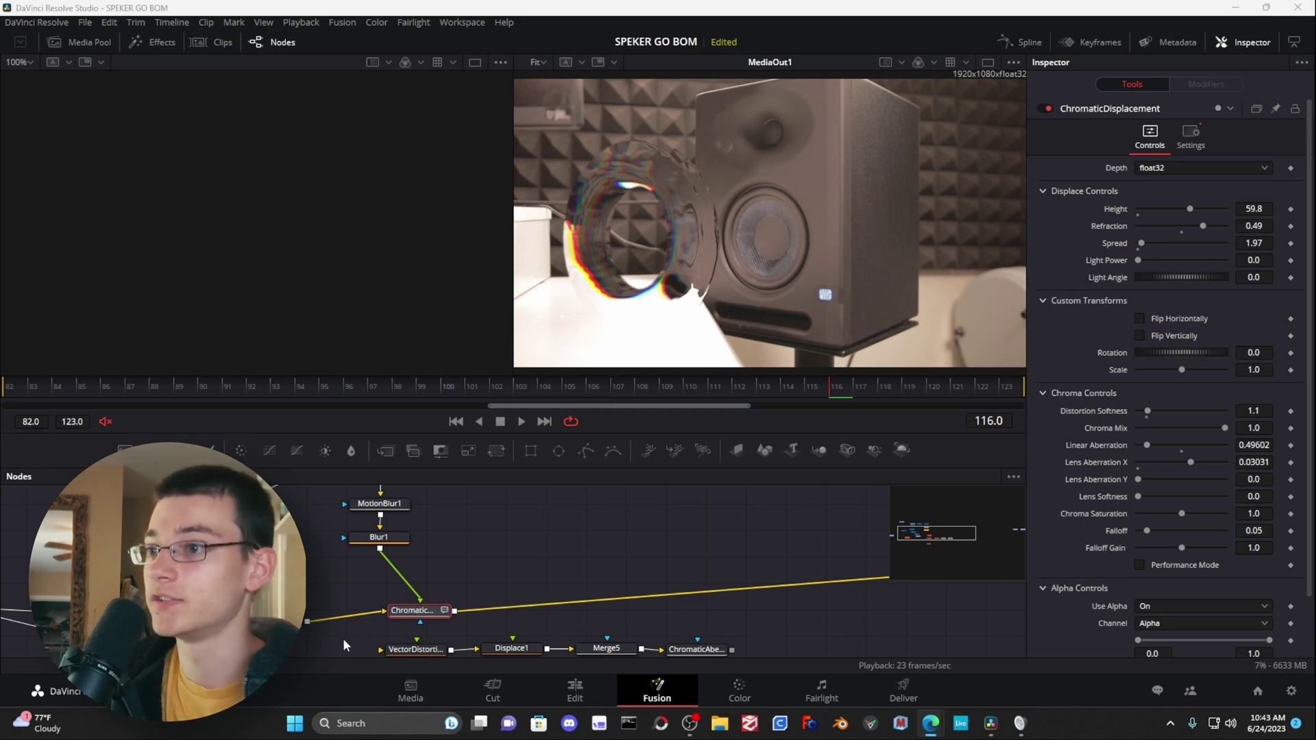
scroll(439, 583, down, 2)
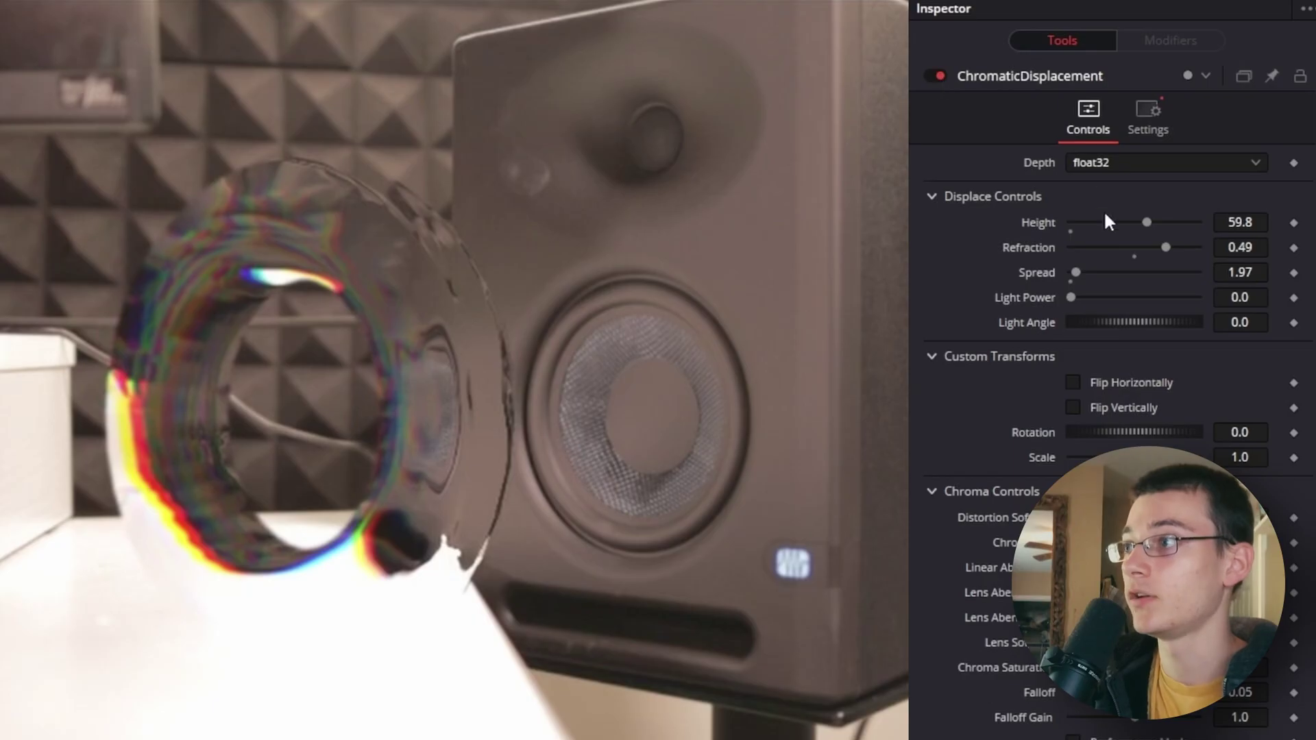
drag(1141, 214, 1117, 231)
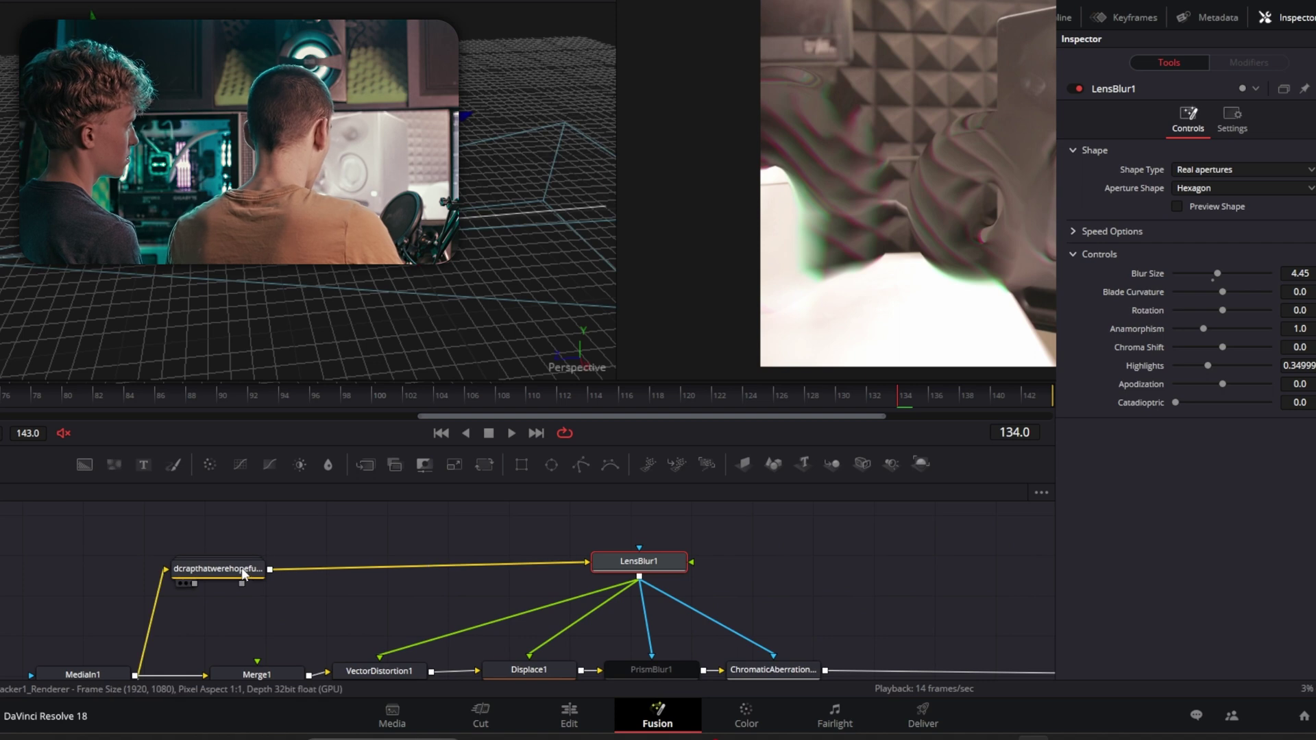
Insert Optical Flow and Vector Motion Blur nodes between the rings' camera tracker renderer and LensBlur1
click(246, 564)
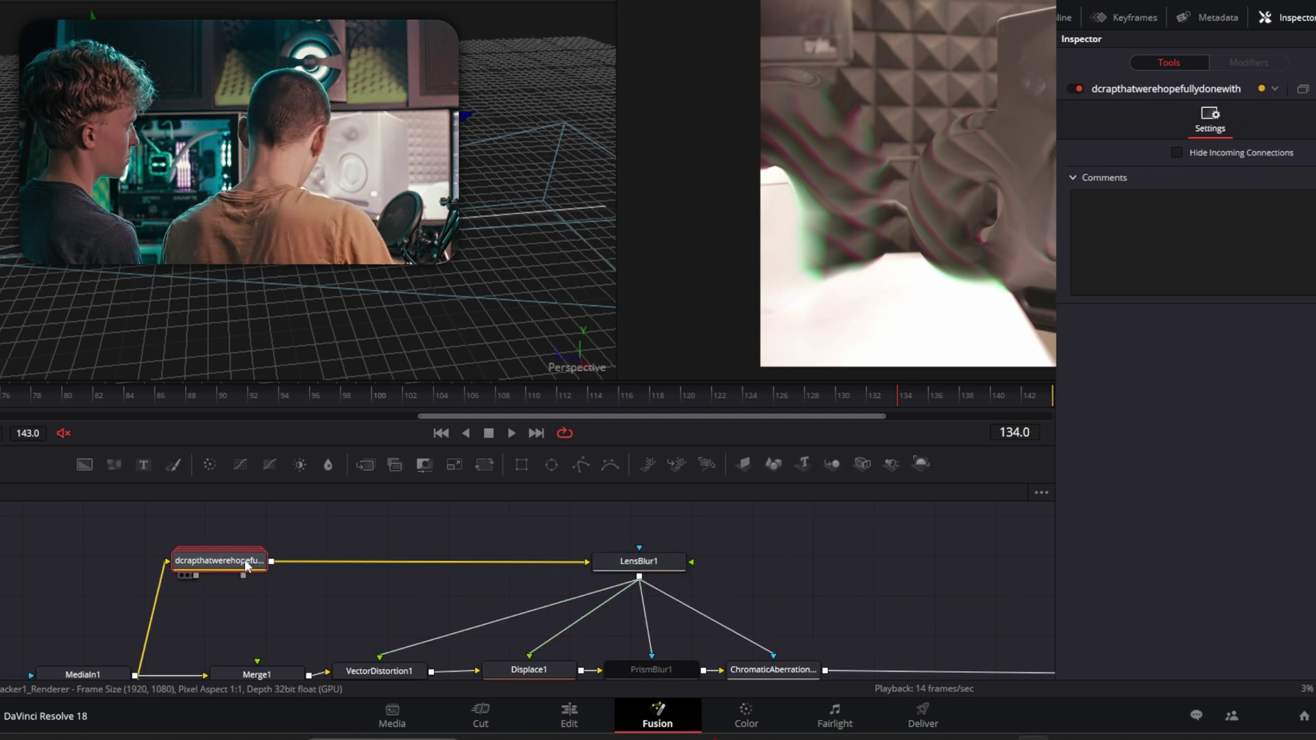
key(shift+space)
text(ve)
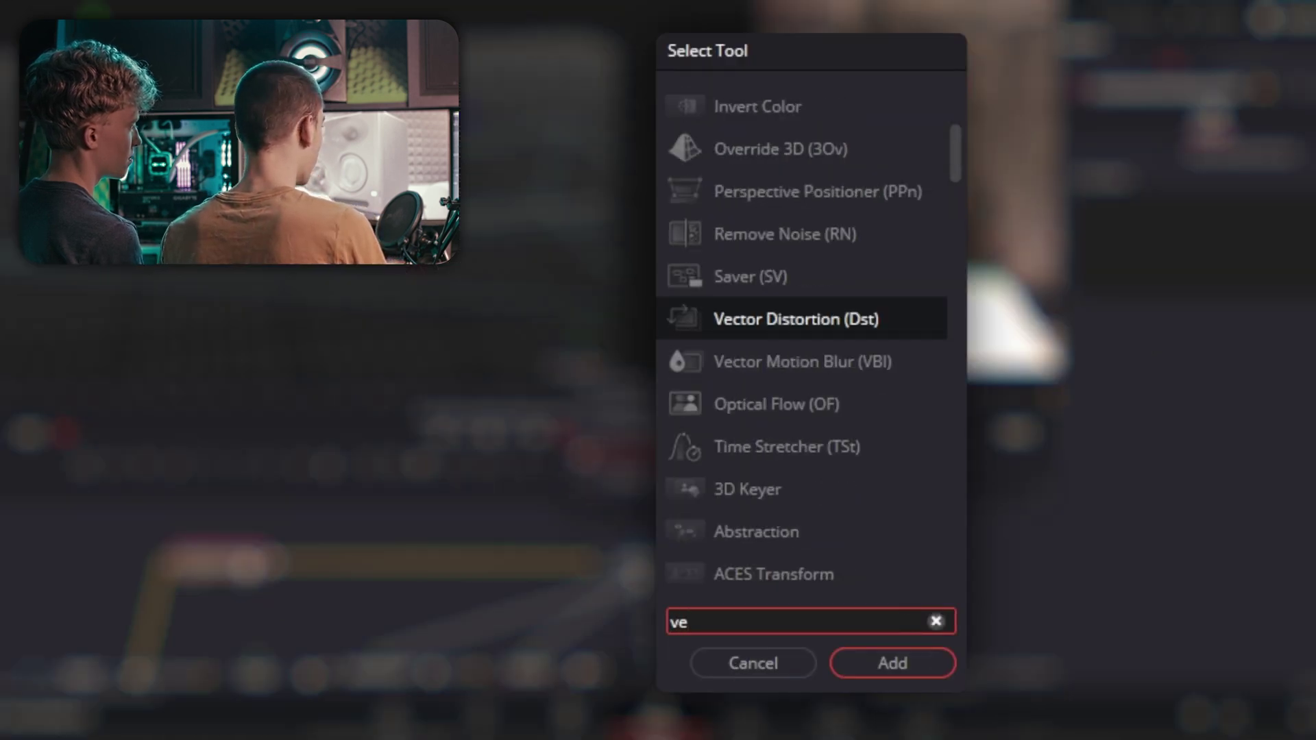
click(822, 361)
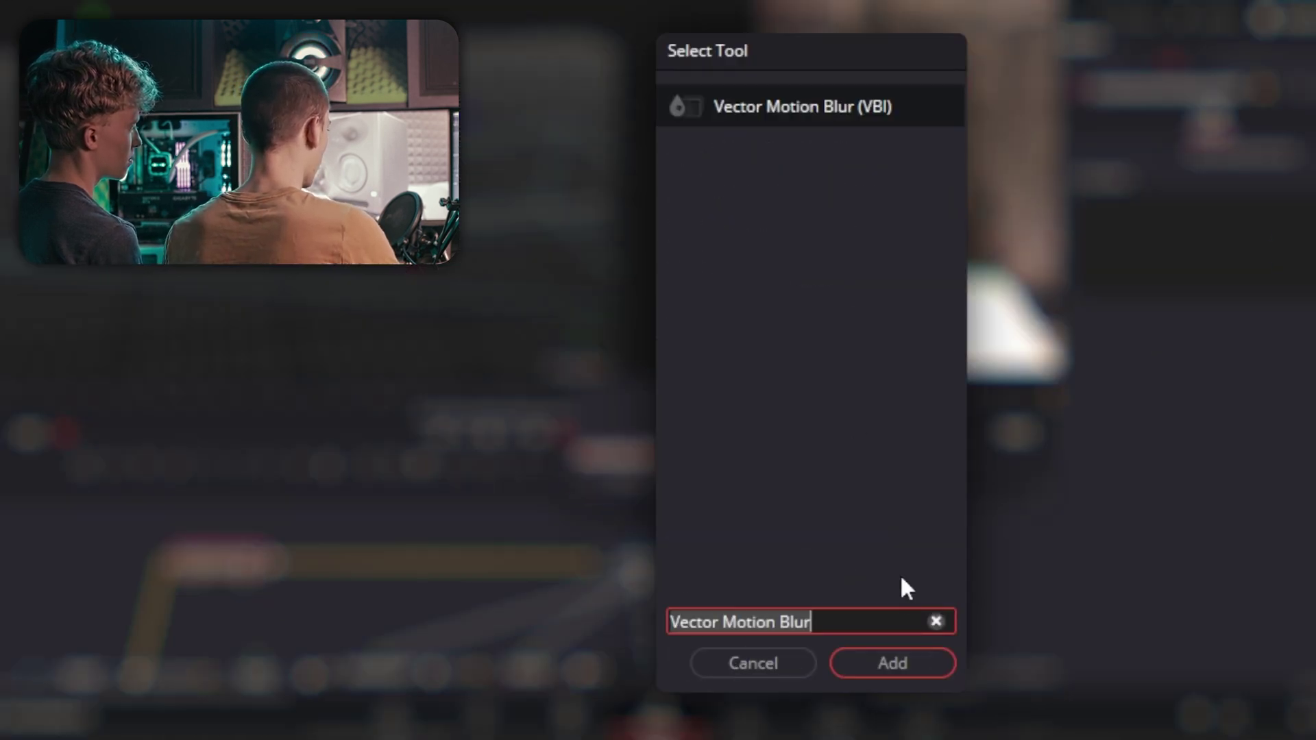
click(893, 663)
drag(569, 555, 471, 549)
drag(603, 537, 594, 557)
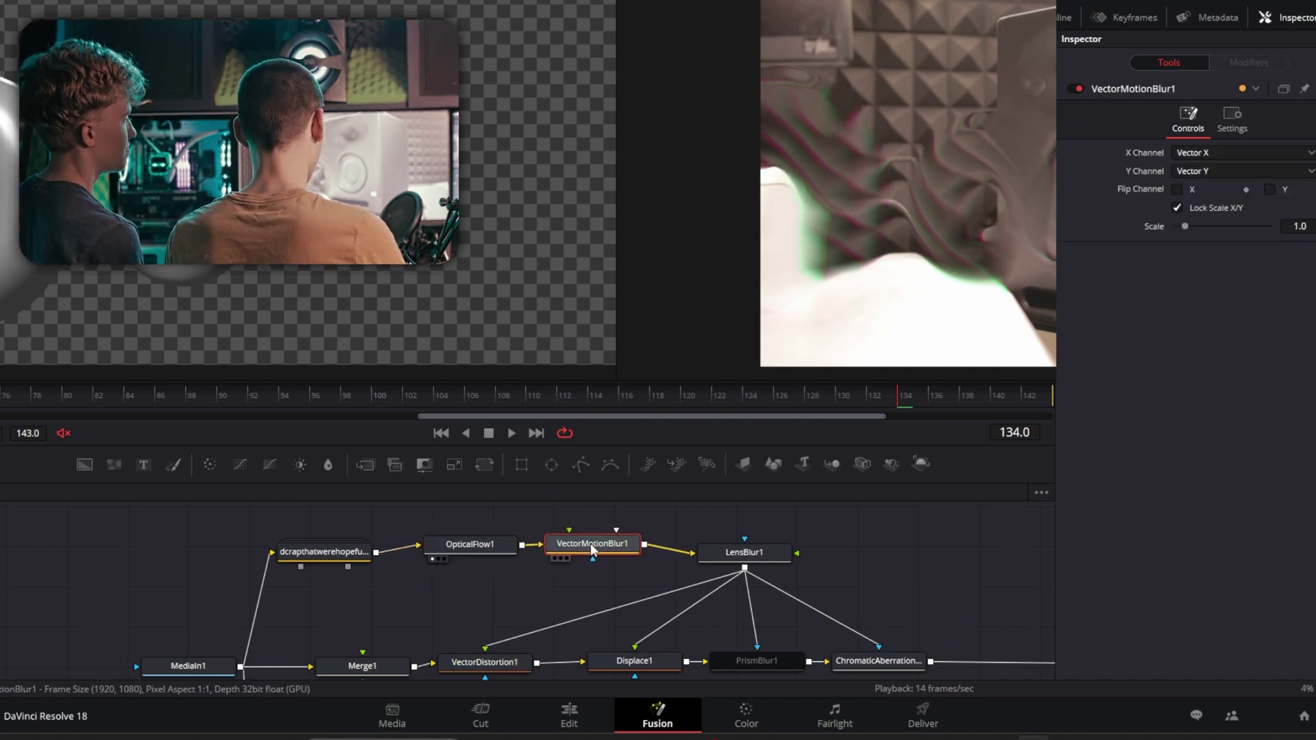
Adjust the VectorMotionBlur1 scale and switch off both VectorMotionBlur1 and OpticalFlow1
drag(1299, 226, 1313, 226)
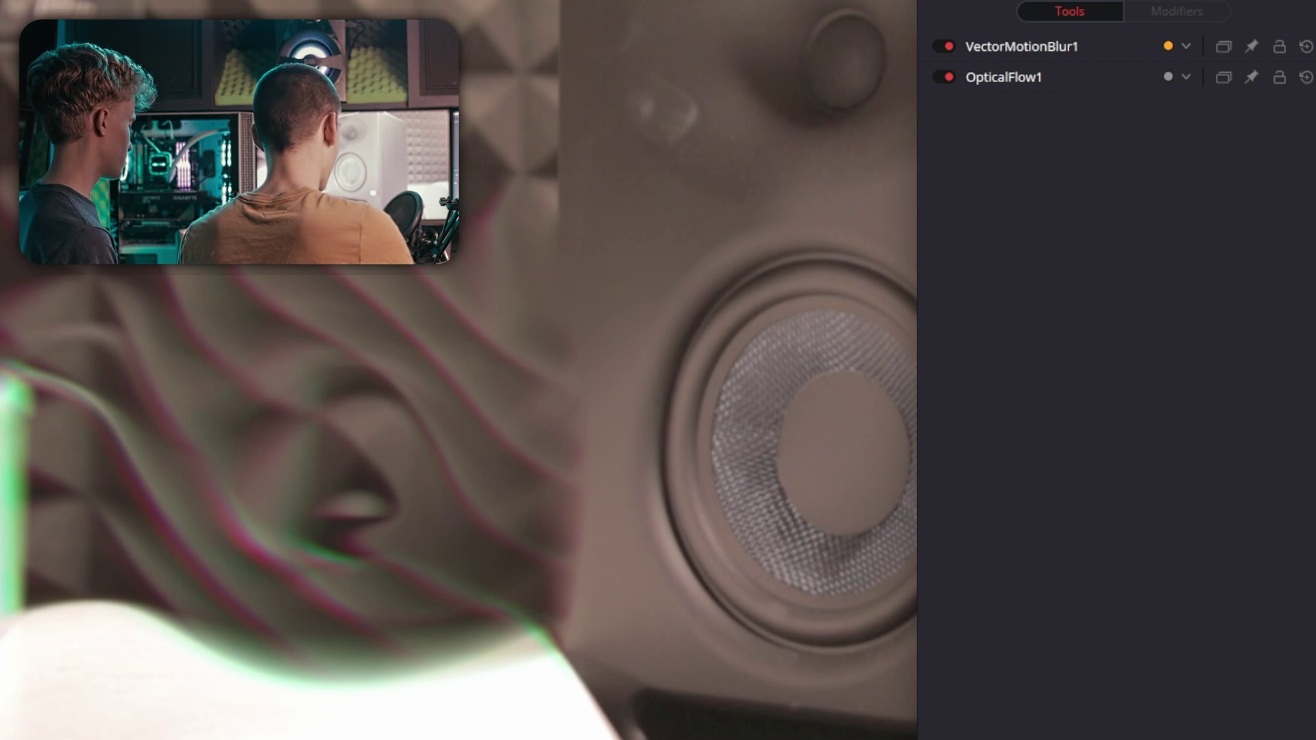
click(949, 45)
click(949, 74)
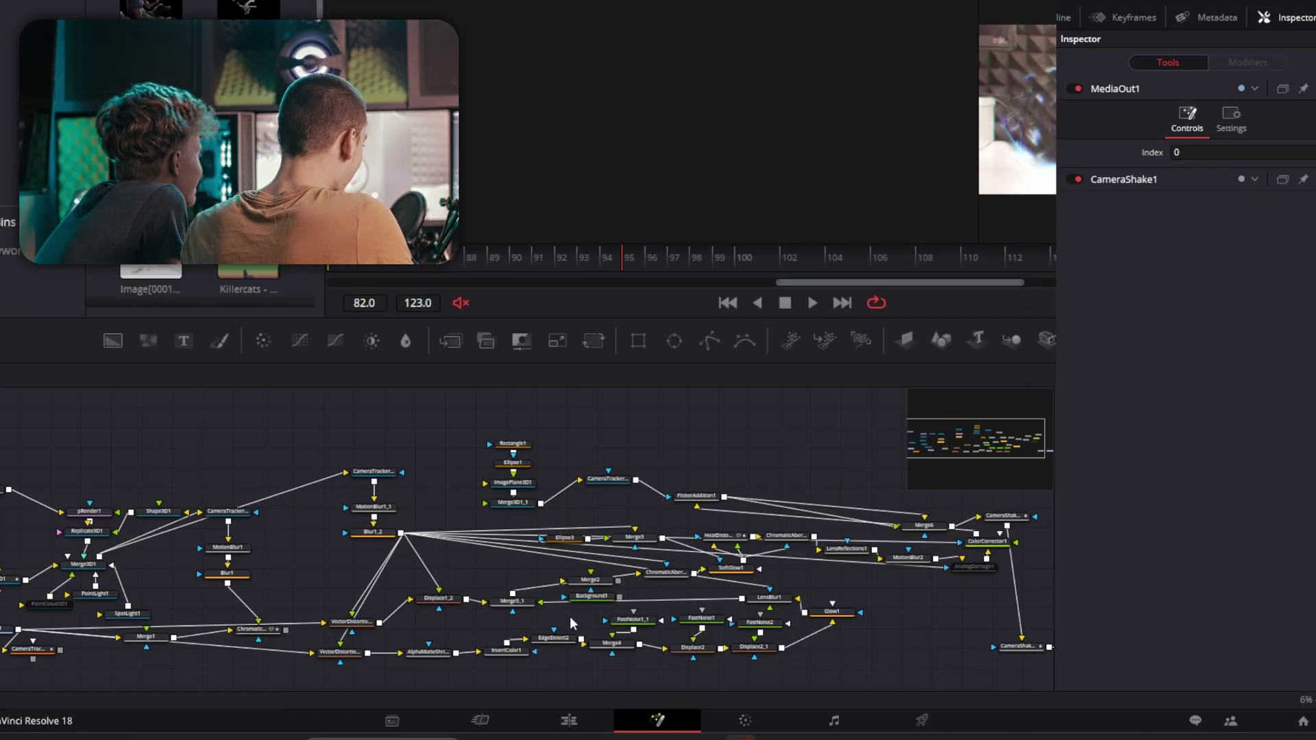
Look over the finished composition's node tree and examine the AlphaMatteShrinkandGrow1 matte in the alpha channel, toggling Preview Alpha
scroll(570, 616, down, 3)
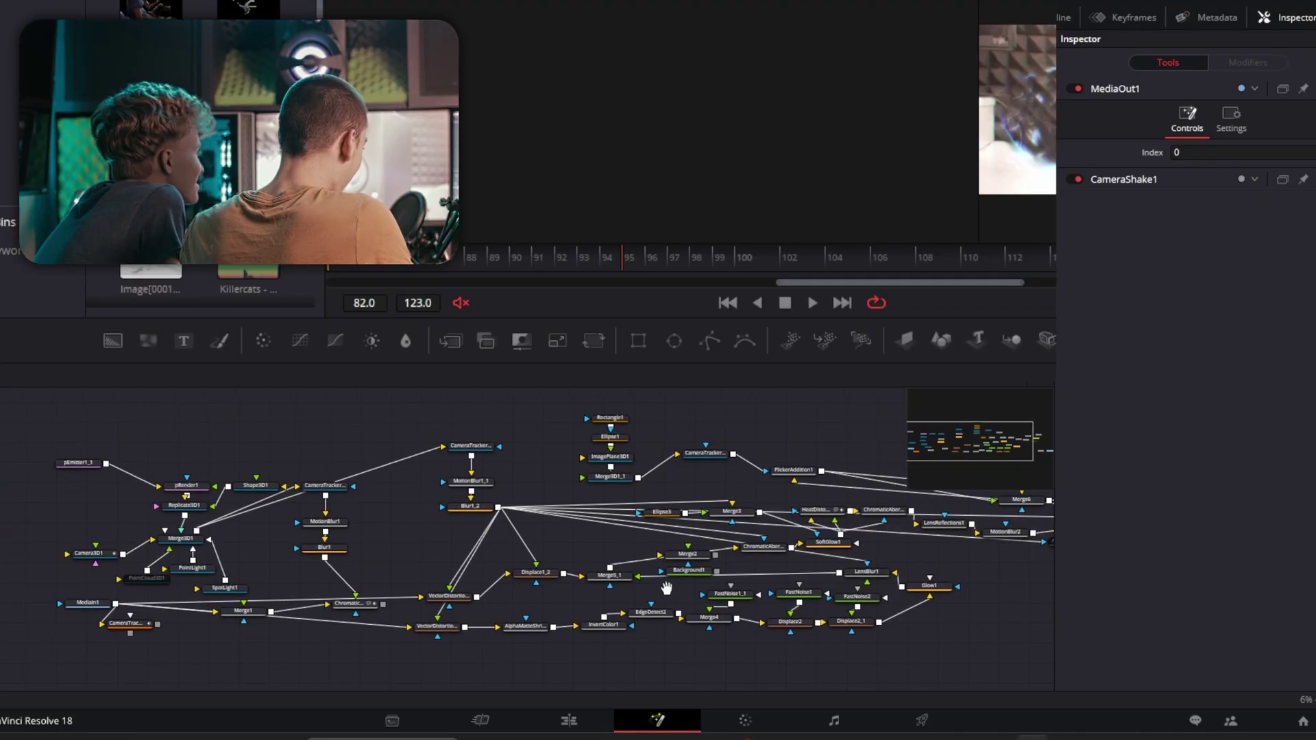
drag(681, 587, 495, 593)
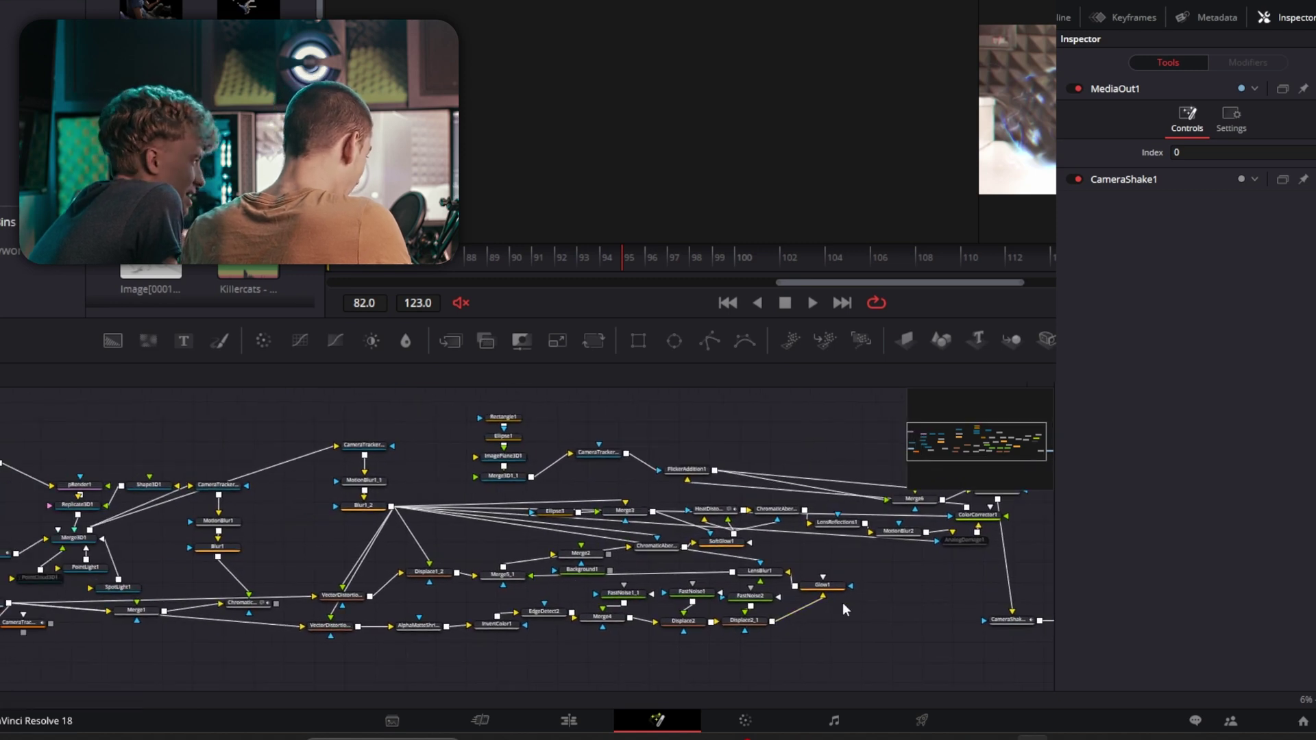
click(294, 626)
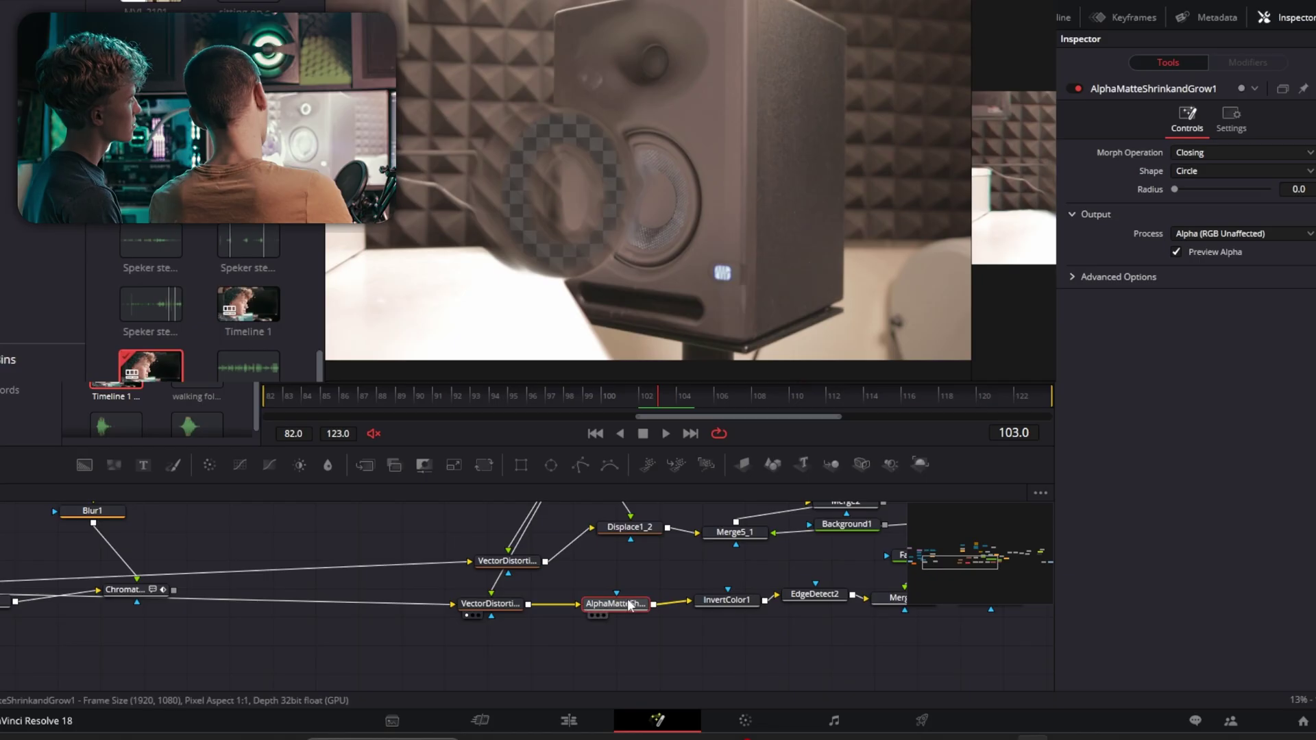
key(a)
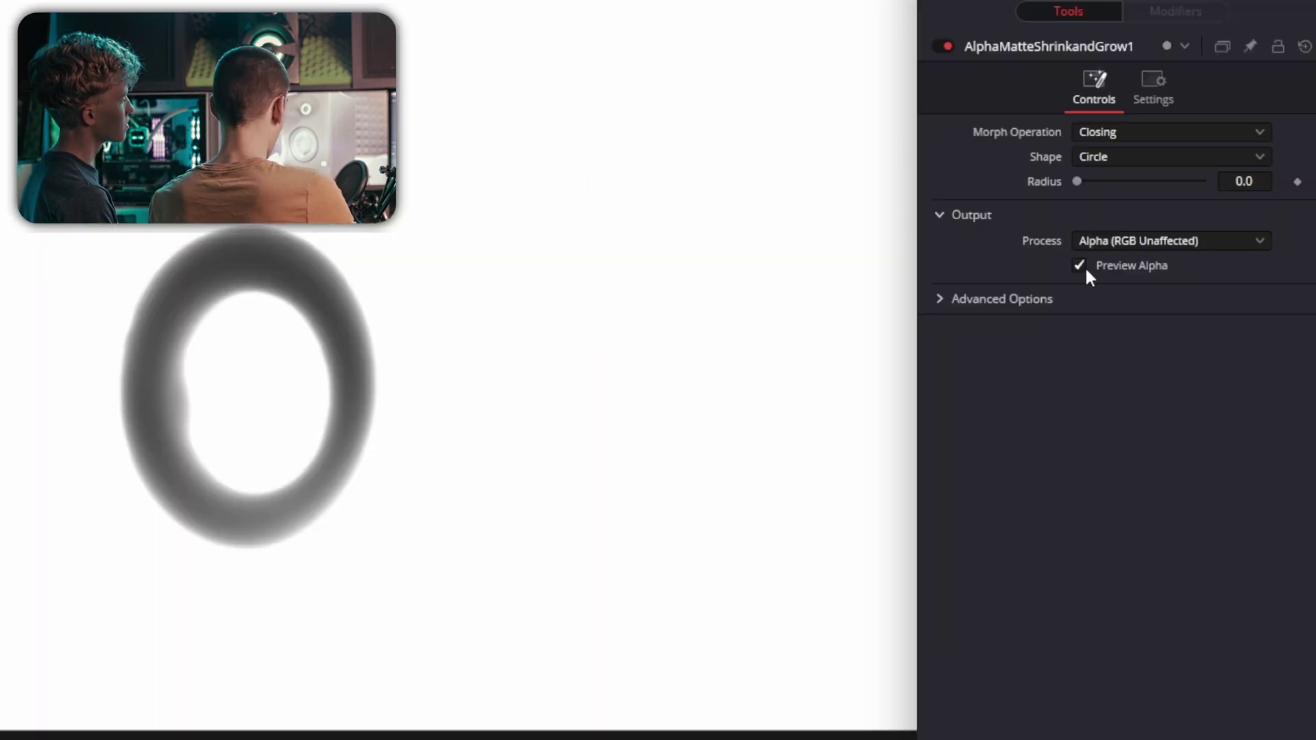
click(1081, 265)
click(1080, 263)
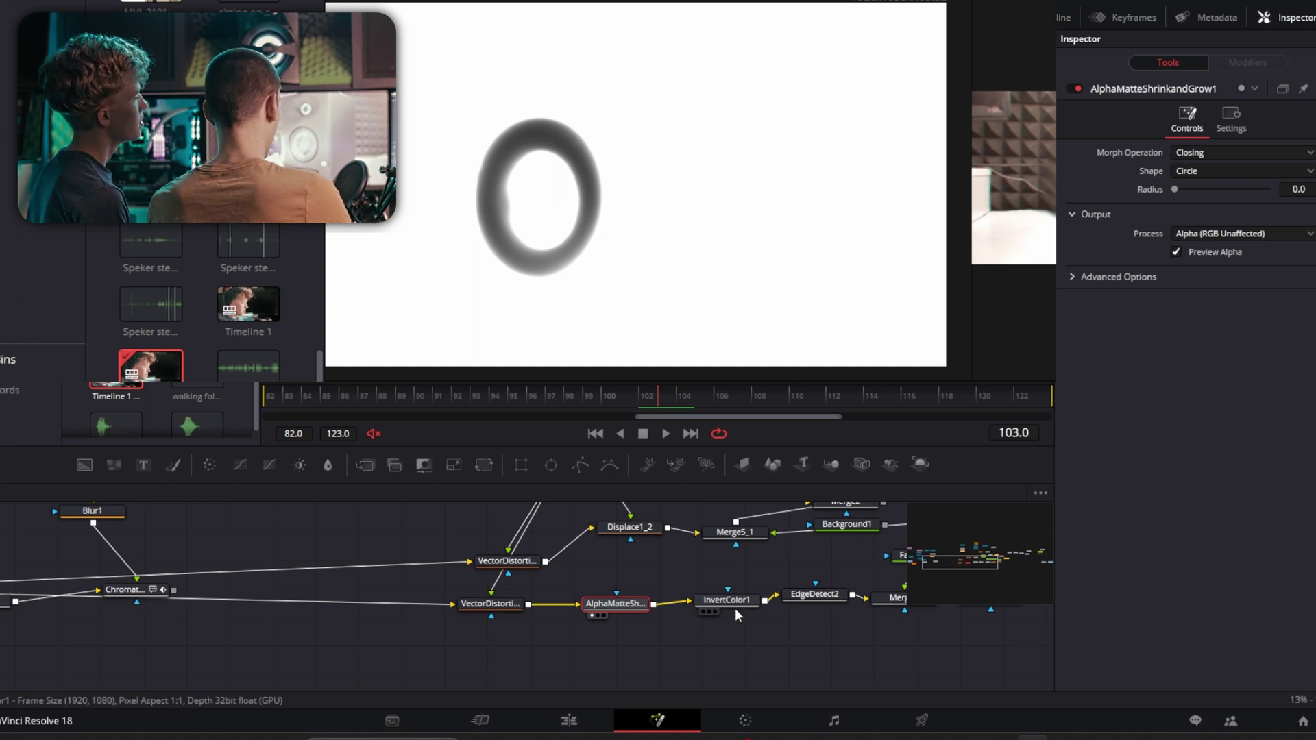
drag(735, 608, 622, 607)
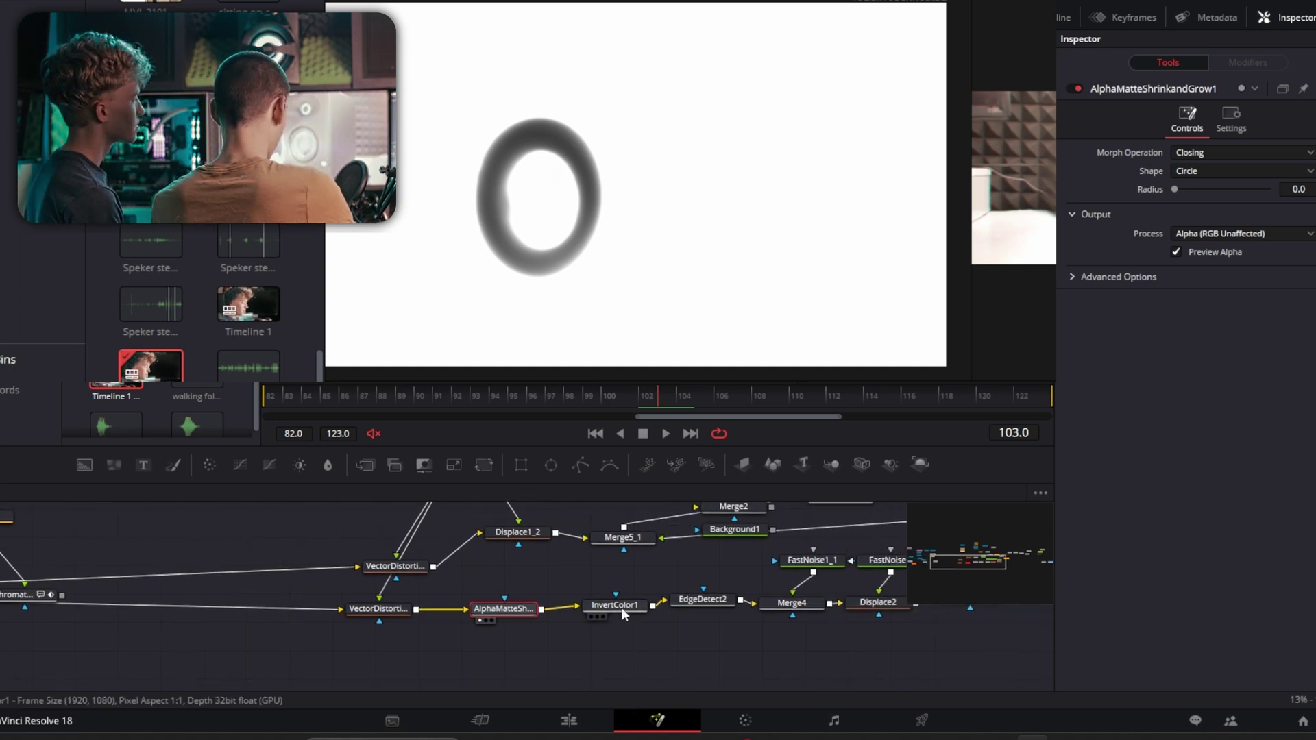
Examine the InvertColor1 settings and the ring outline from EdgeDetect2 in the viewer
key(ctrl+p)
drag(789, 584, 528, 623)
click(536, 624)
key(ctrl+p)
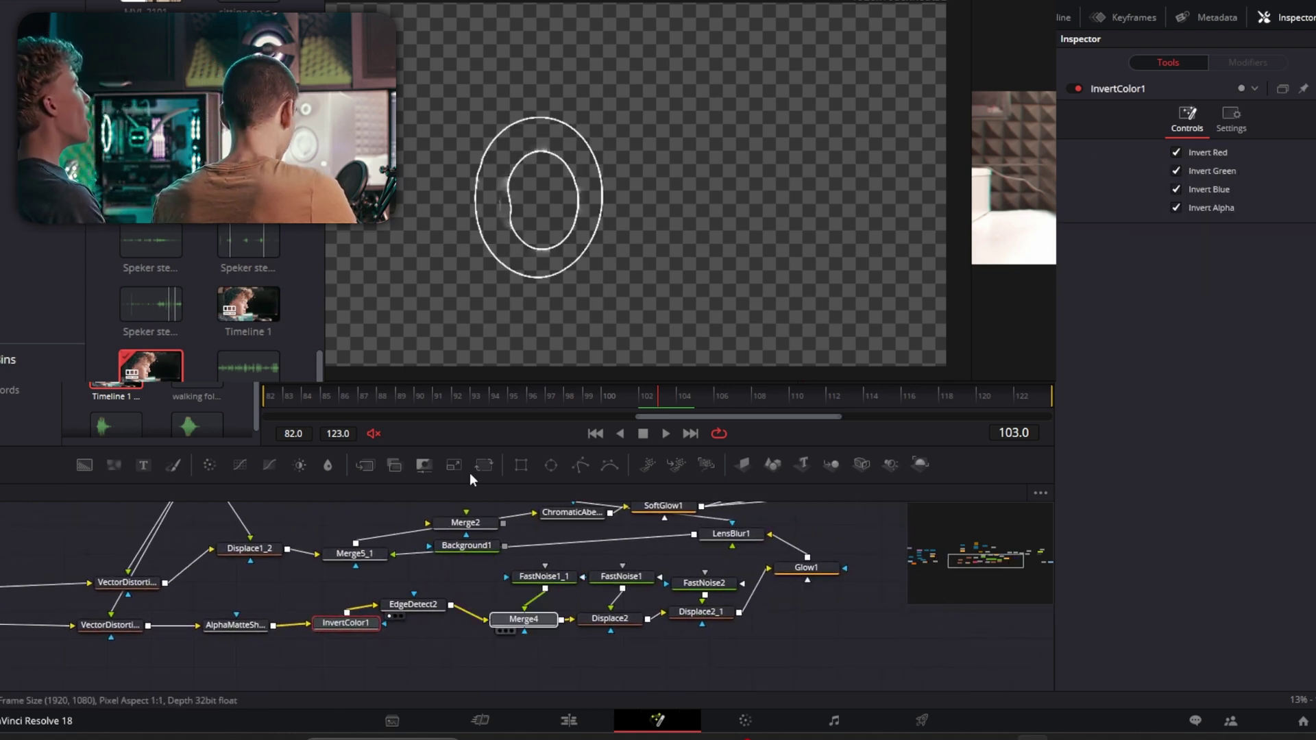
Inspect the FastNoise1_1 pattern and Merge4's Operator options, keeping Mask selected
drag(523, 619, 519, 581)
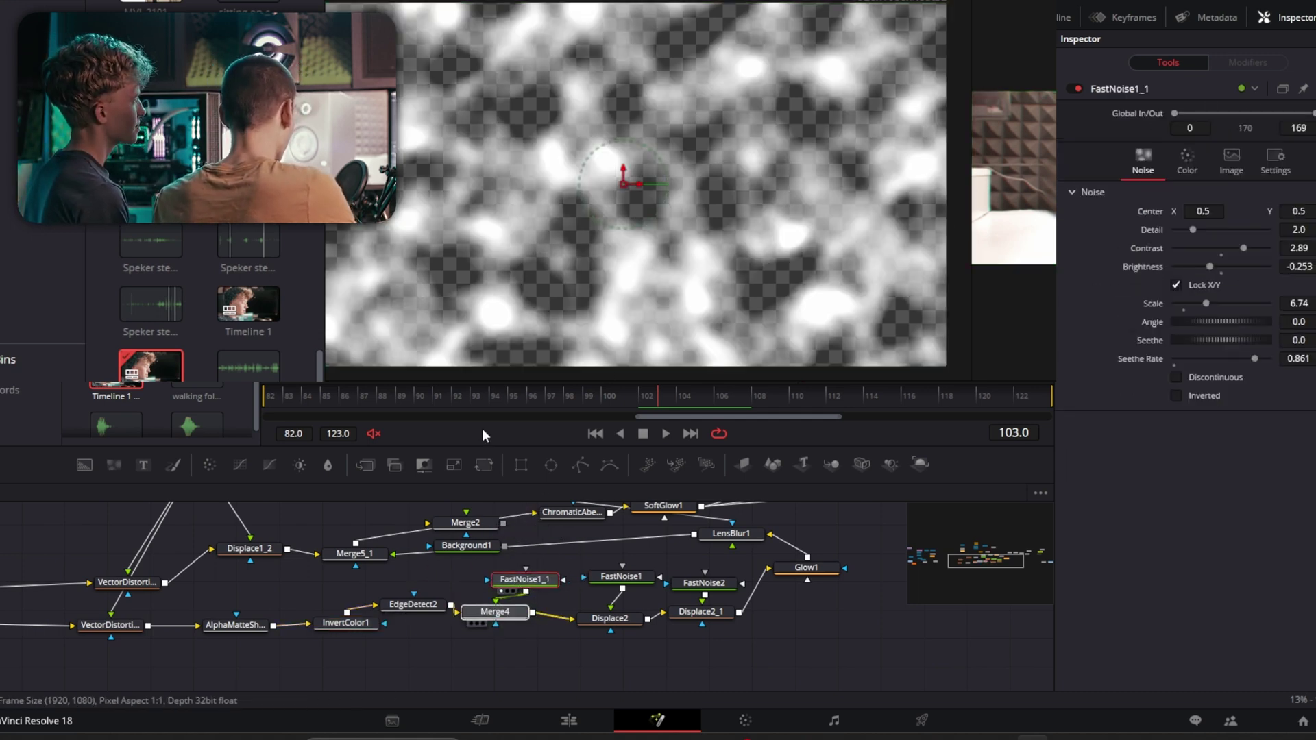
click(495, 611)
click(1201, 270)
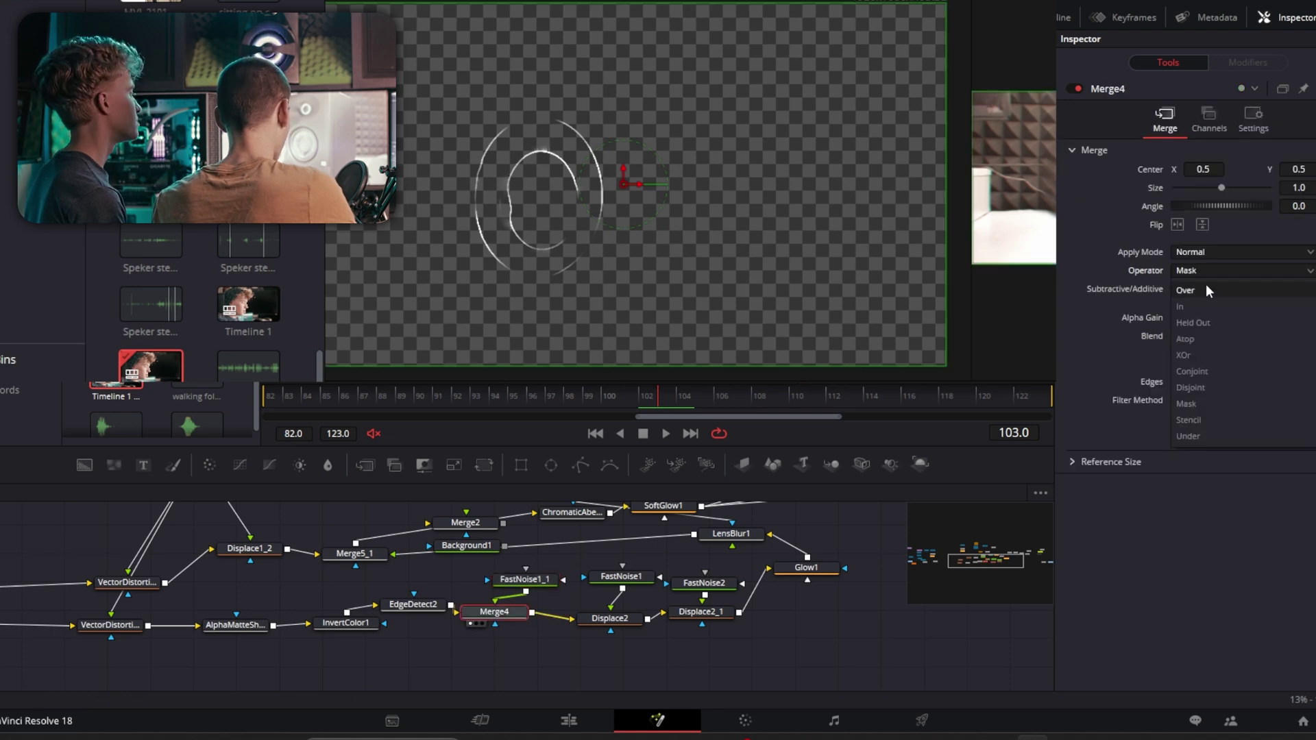
click(1194, 407)
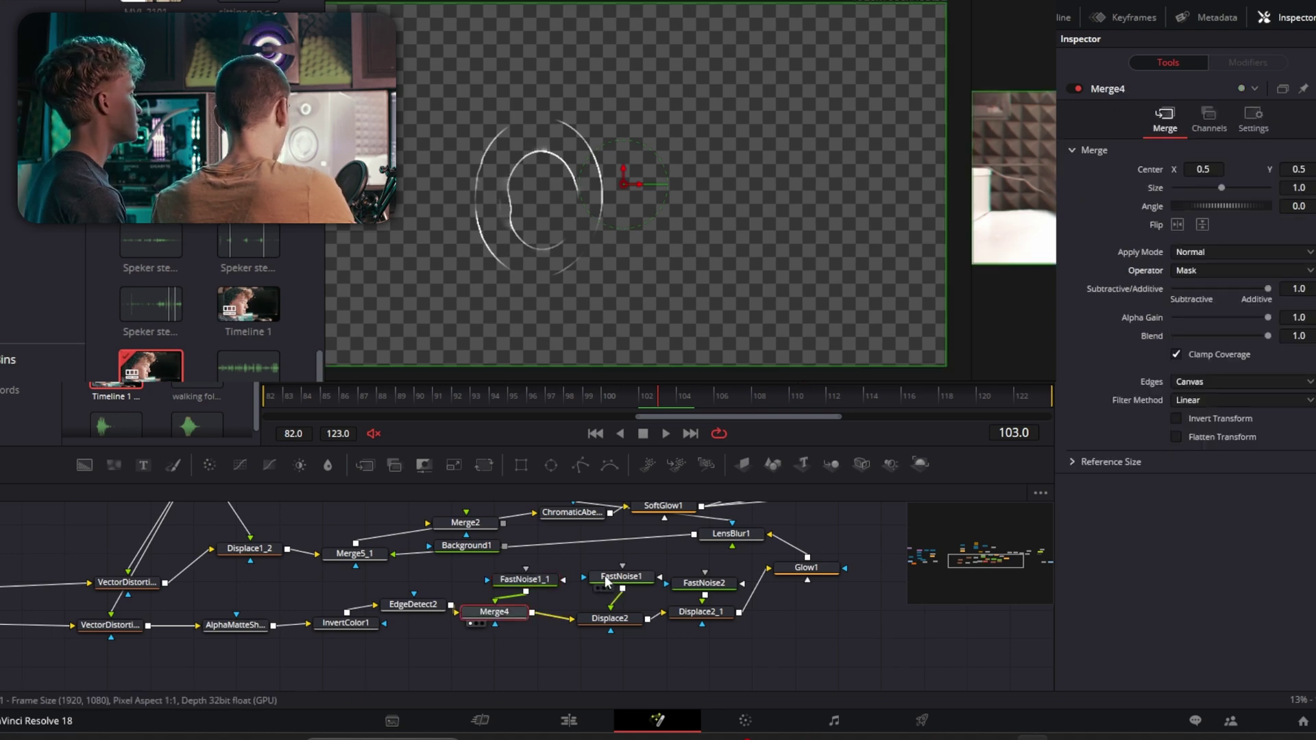
Examine the lightning through the Displace2, Displace2_1, Glow1 and LensBlur1 nodes up to its composite over the footage in Merge5_1
scroll(605, 574, right, 3)
click(516, 624)
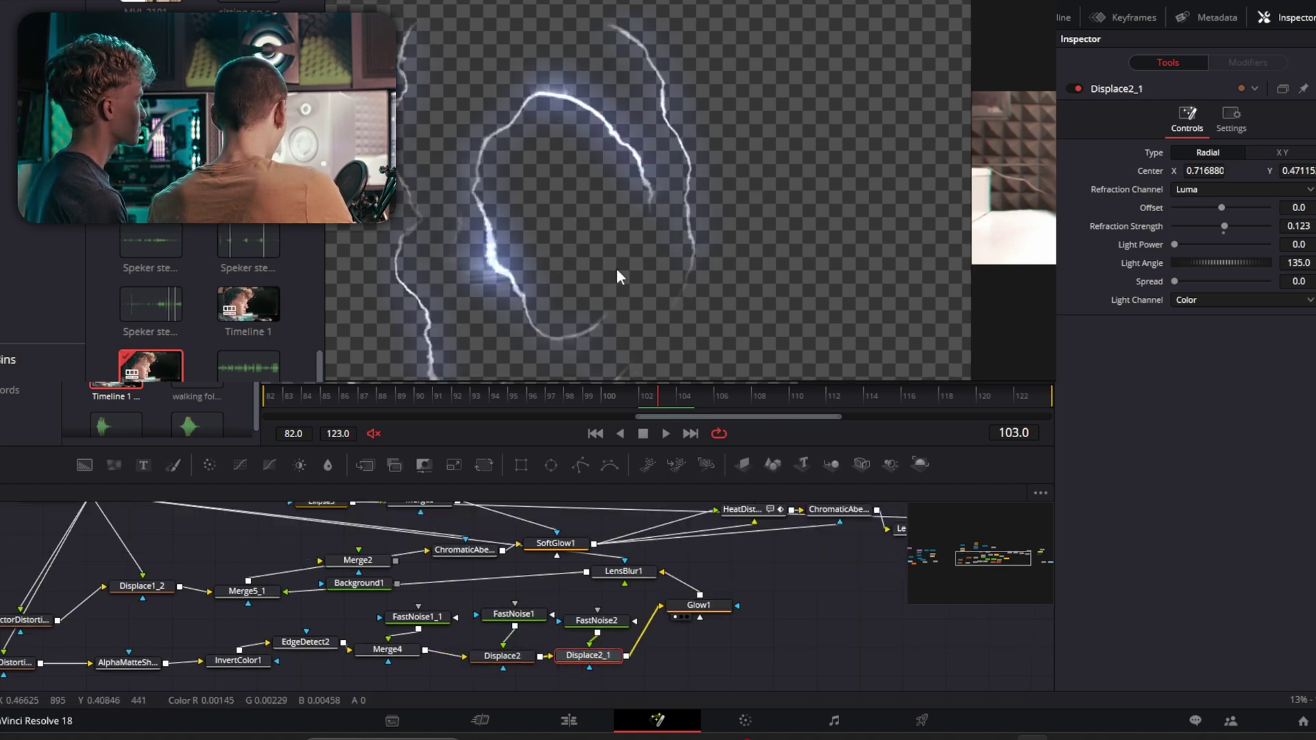
click(617, 657)
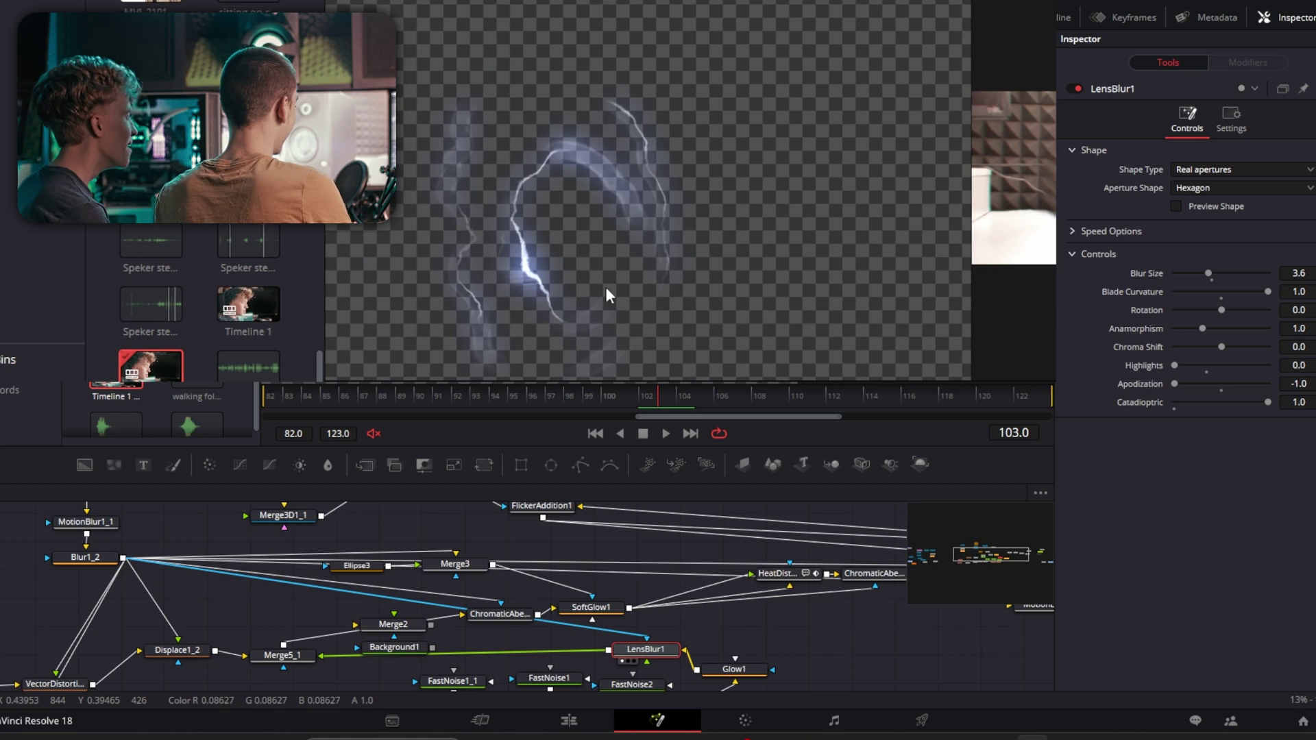
drag(396, 637, 364, 615)
click(228, 645)
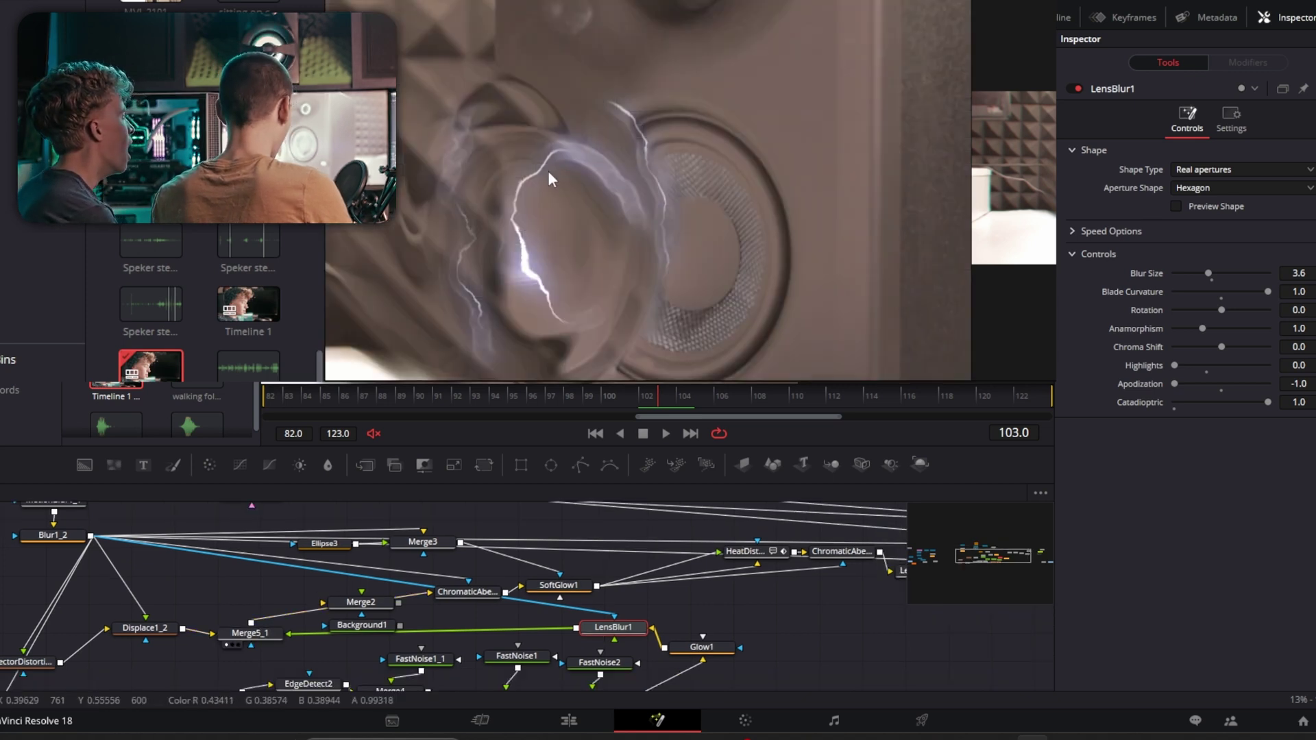
scroll(681, 141, down, 4)
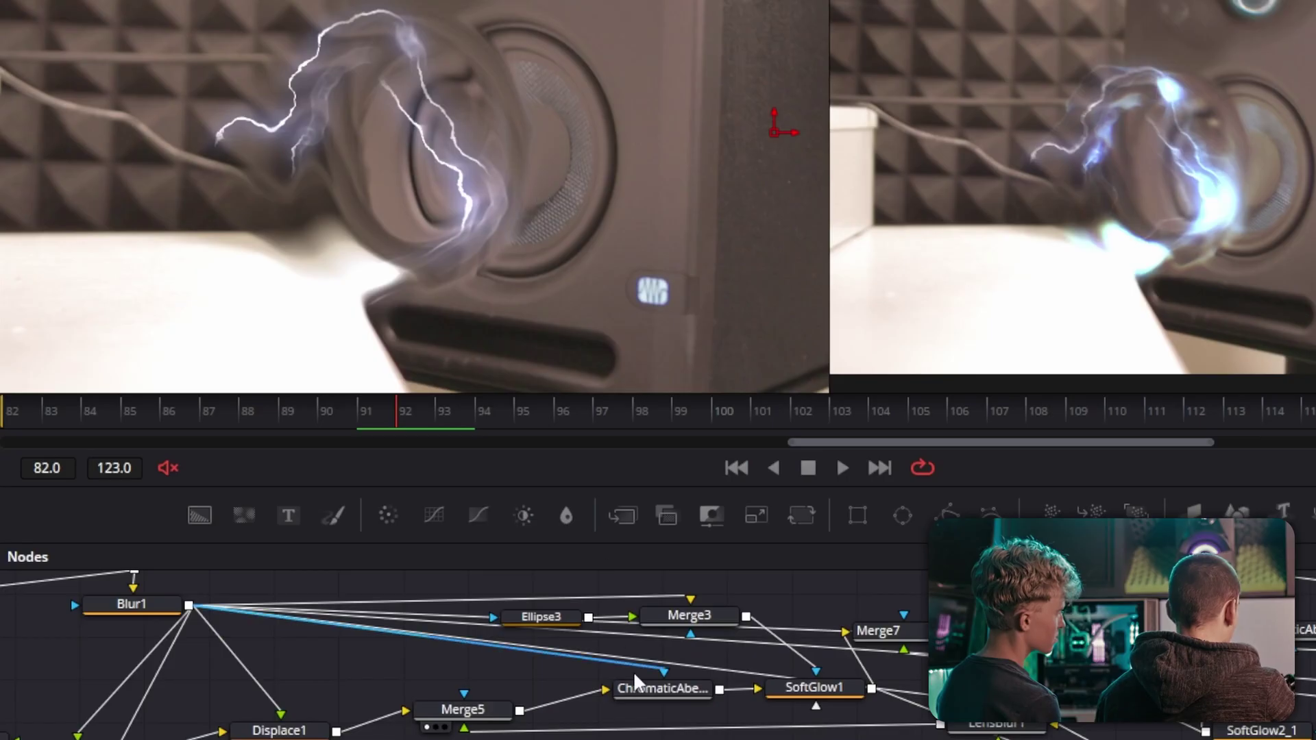
Compare Merge5 with the chromatic aberration result up close, and view SoftGlow1 with its settings
key(ctrl+shift+a)
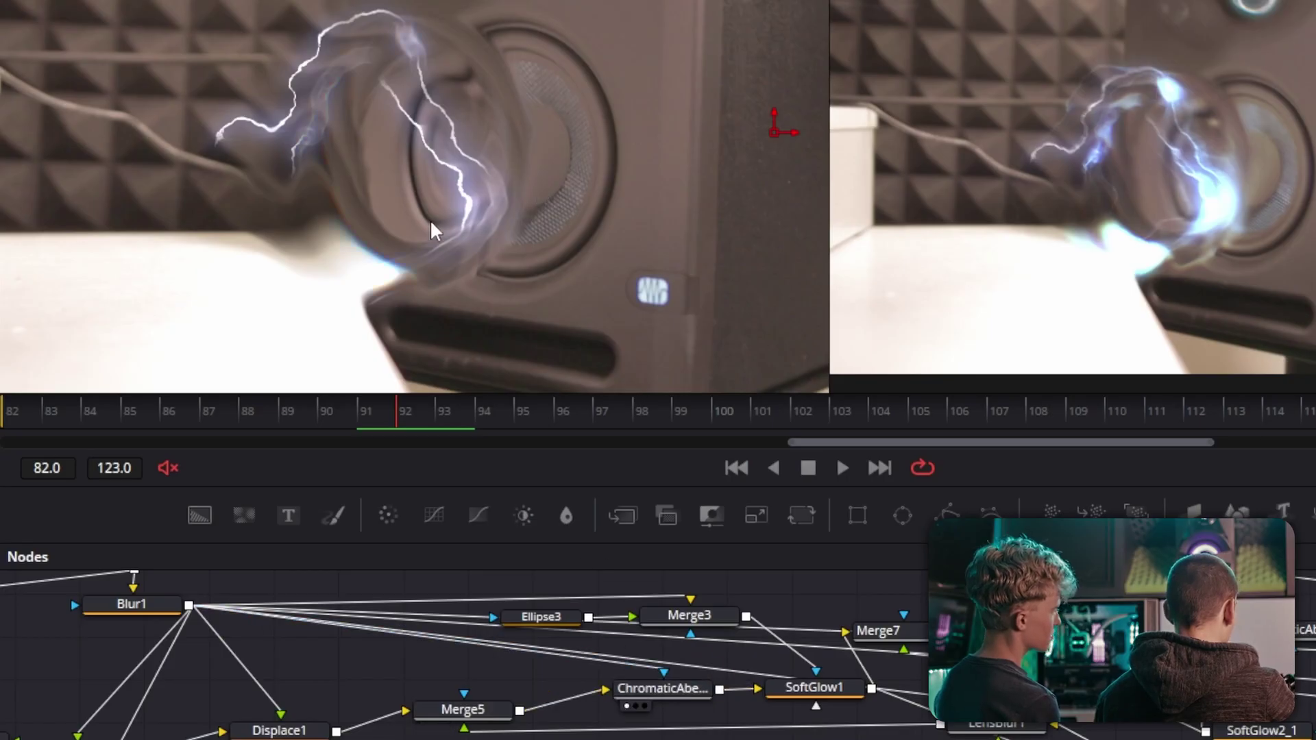
scroll(411, 220, up, 2)
drag(403, 214, 722, 182)
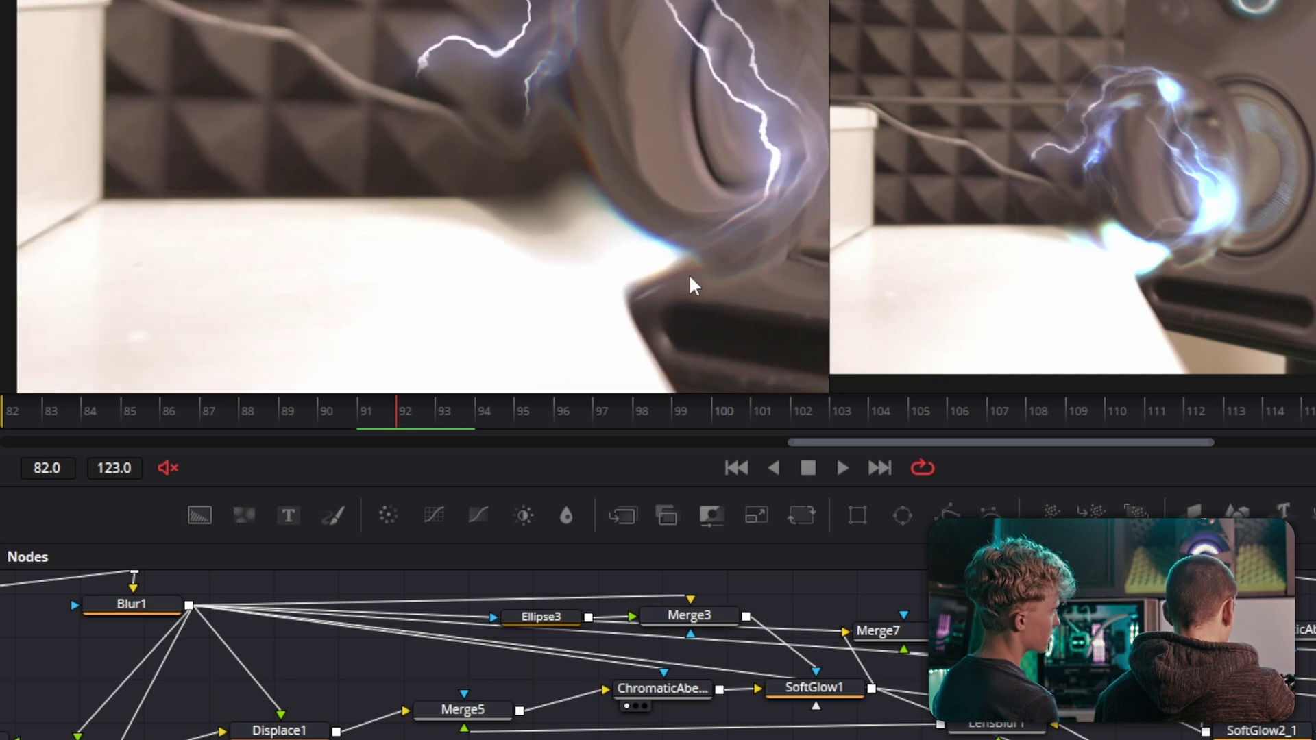
drag(463, 710, 573, 238)
drag(662, 688, 610, 244)
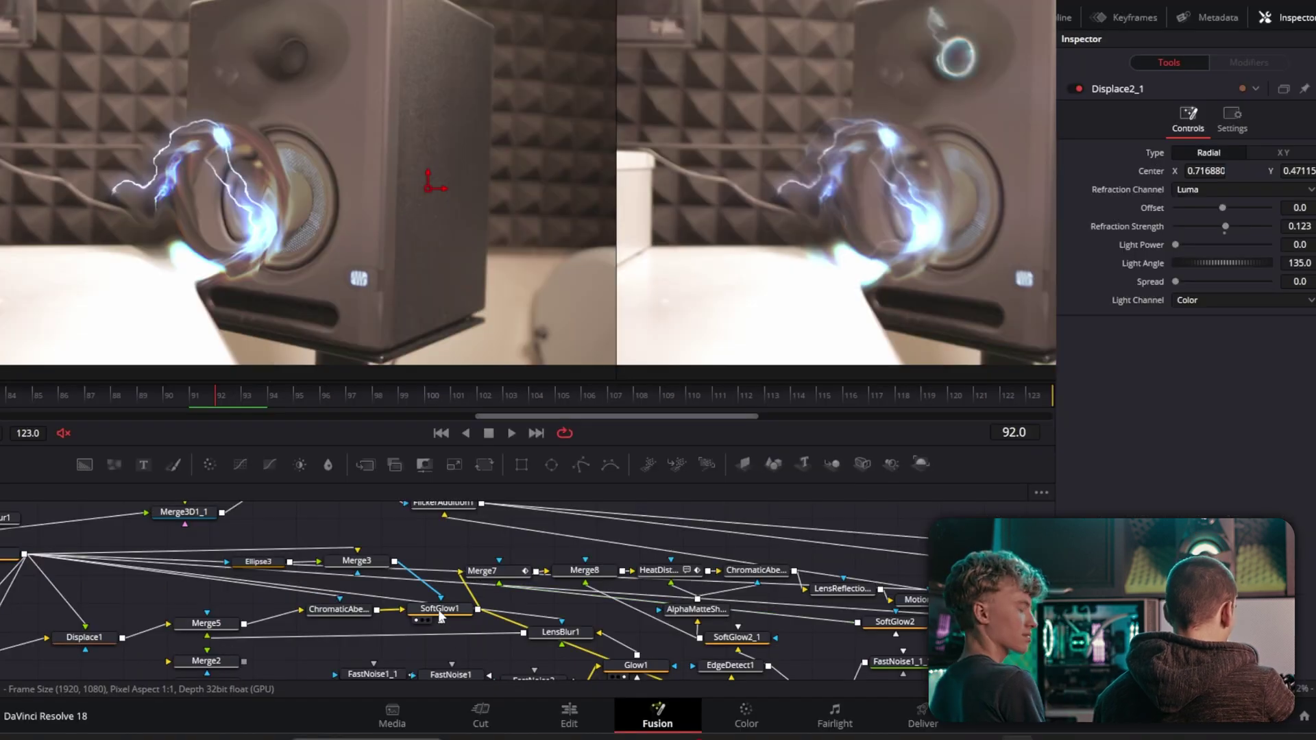
click(805, 686)
key(1)
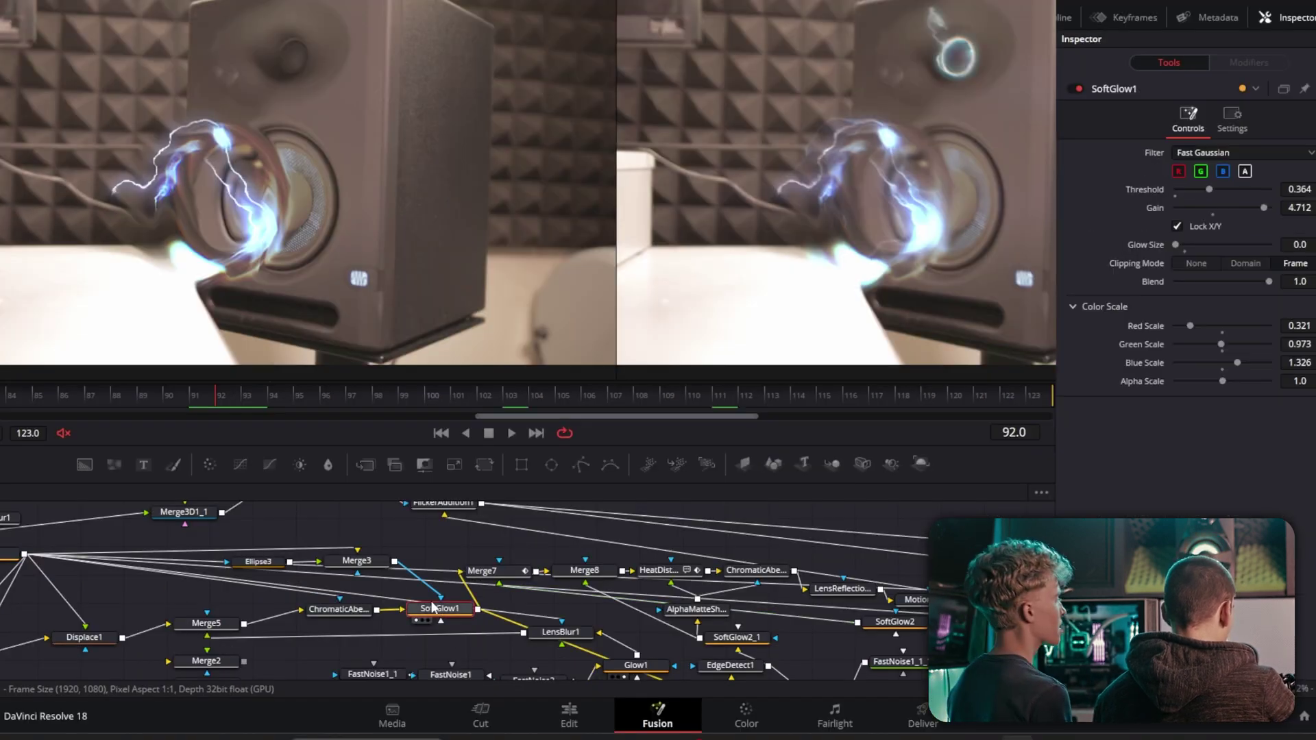
Inspect the Ellipse3 mask around the woofer on another frame, toggling the mask off and on to compare
click(258, 561)
scroll(284, 223, up, 6)
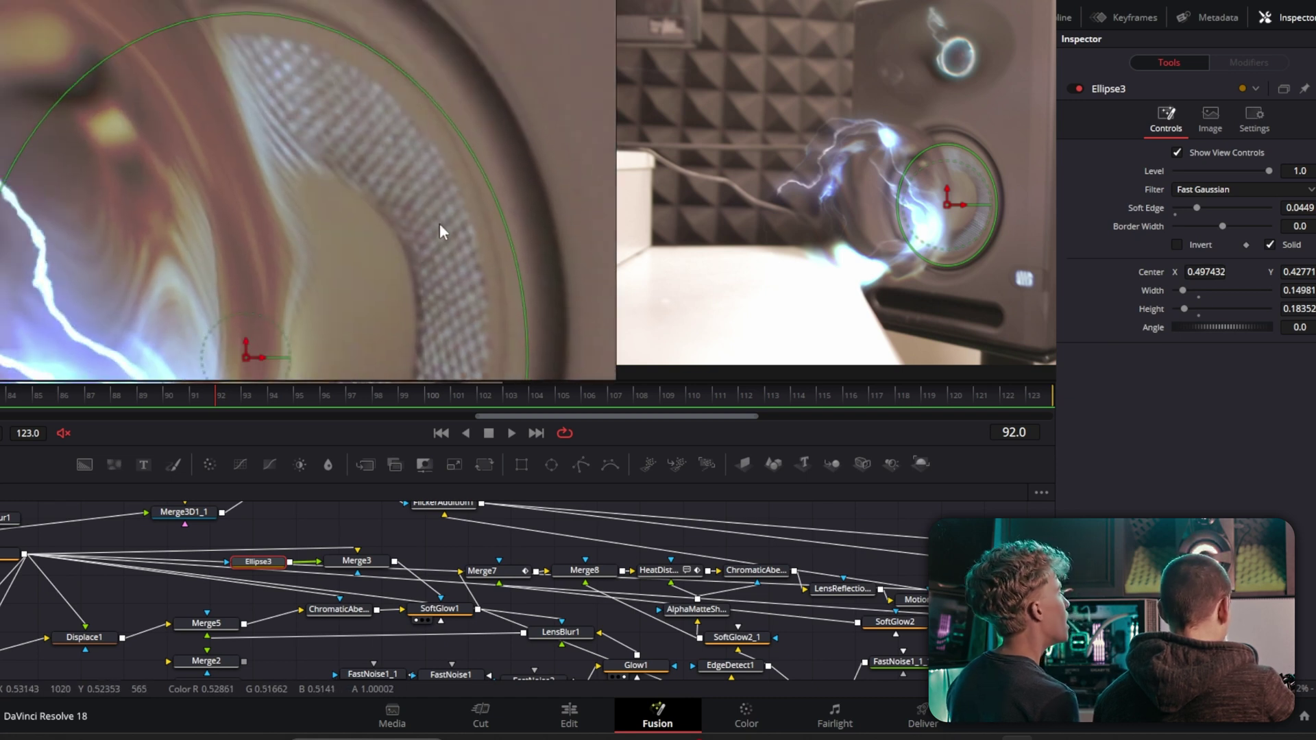
key(space)
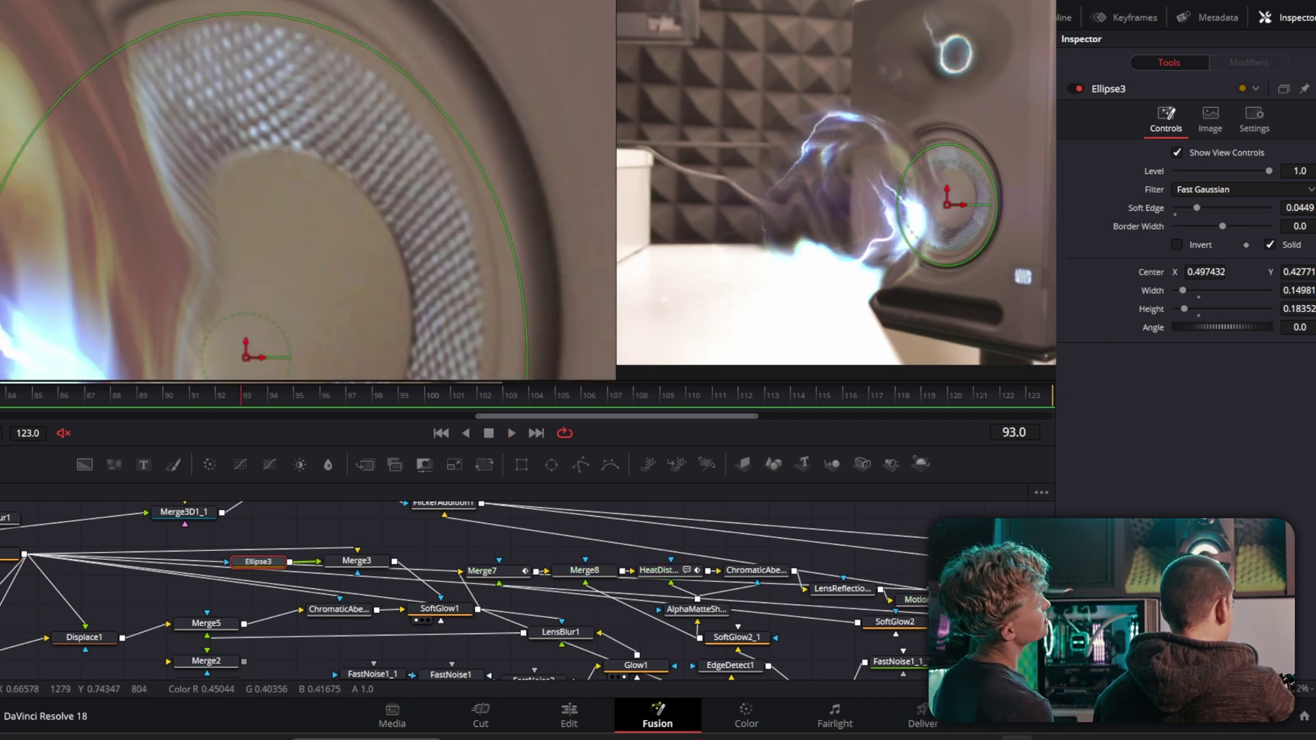
click(1073, 90)
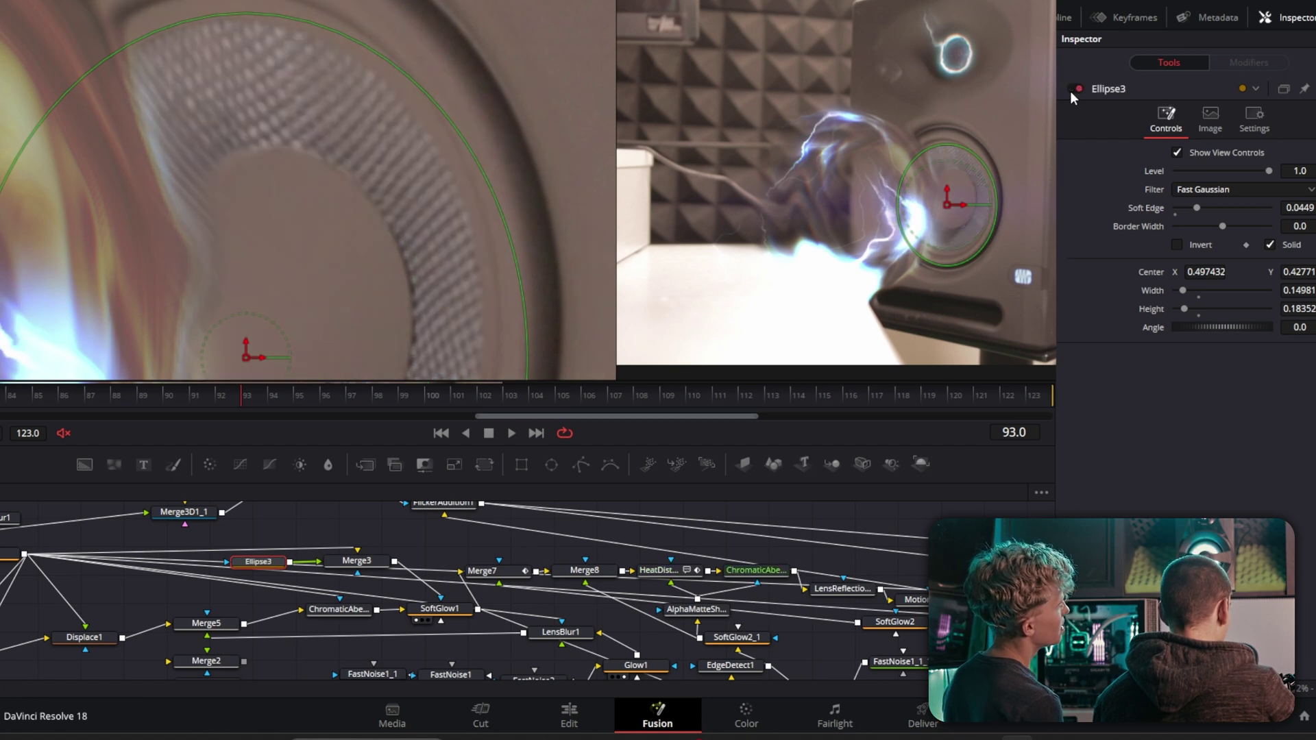
click(1073, 89)
click(1073, 89)
click(1073, 89)
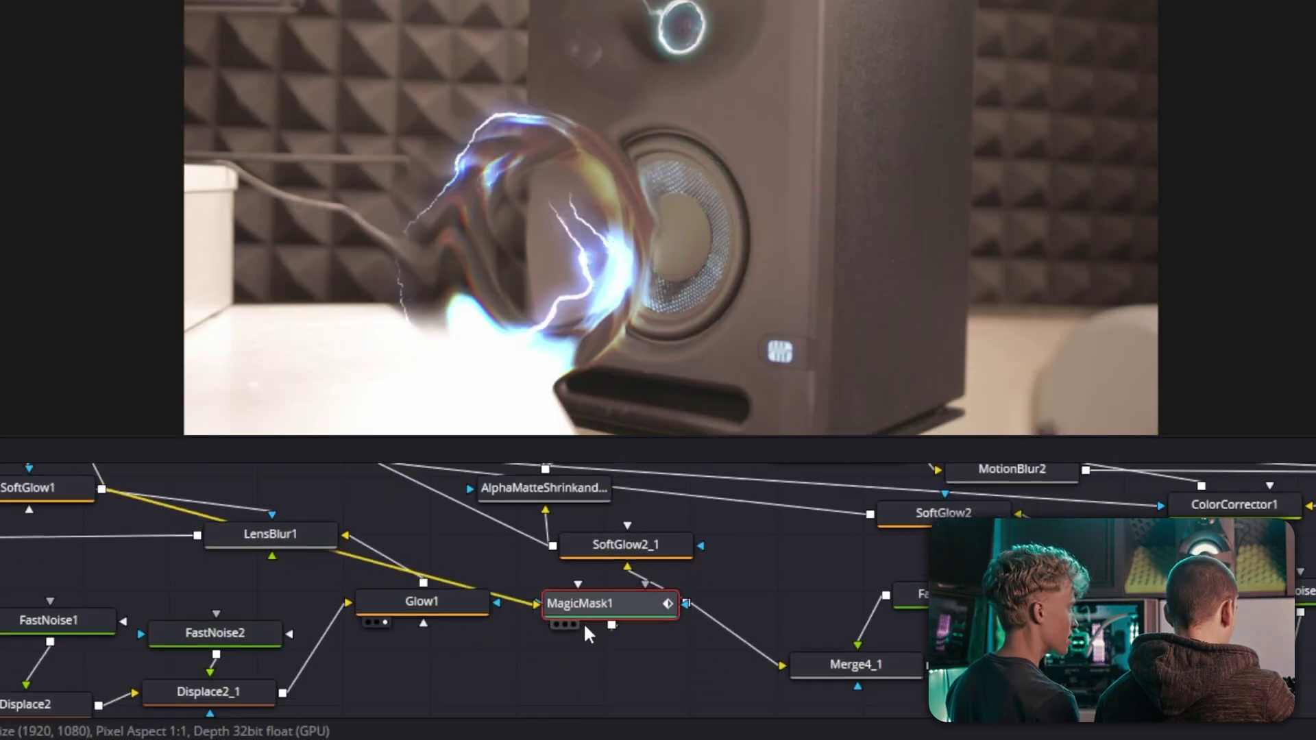
Examine the tweeter's MagicMask1, EdgeDetect1, SoftGlow2_1 and AlphaMatteShrinkandGrow results in the viewer one after another
drag(582, 622, 568, 283)
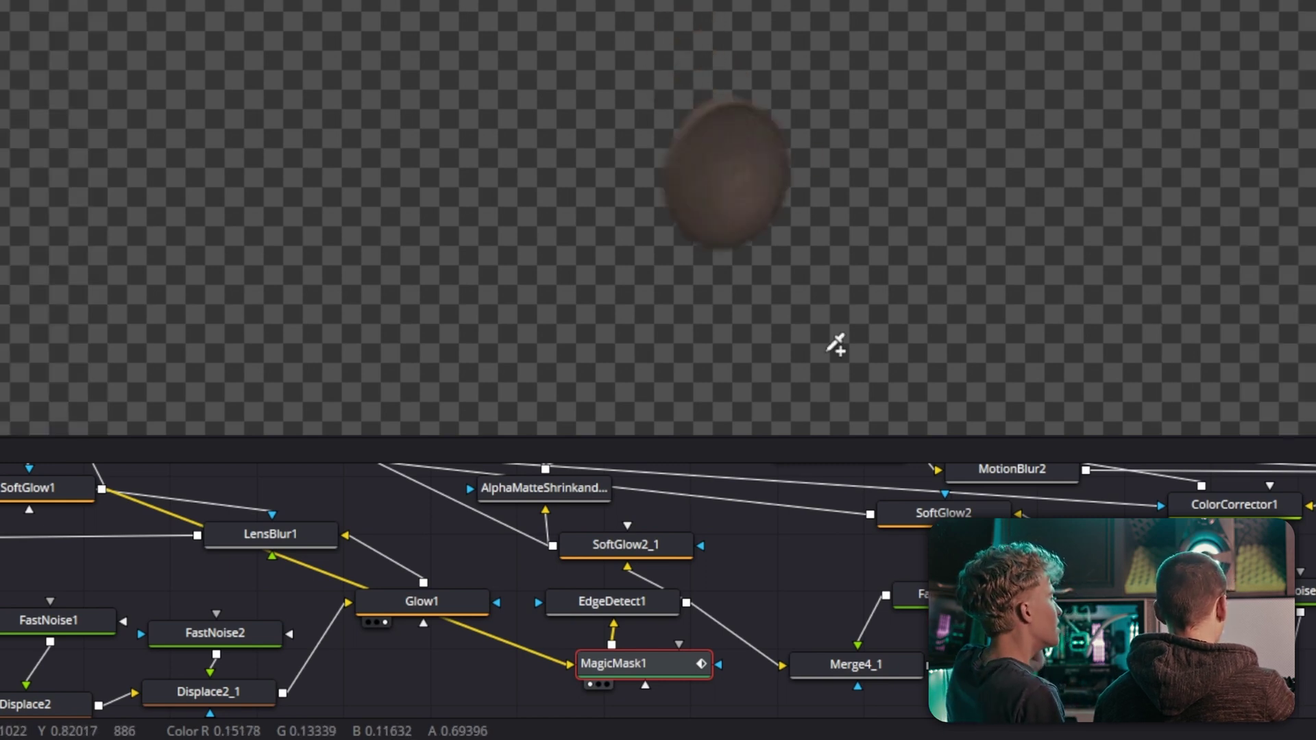
drag(665, 295, 665, 295)
scroll(617, 630, up, 2)
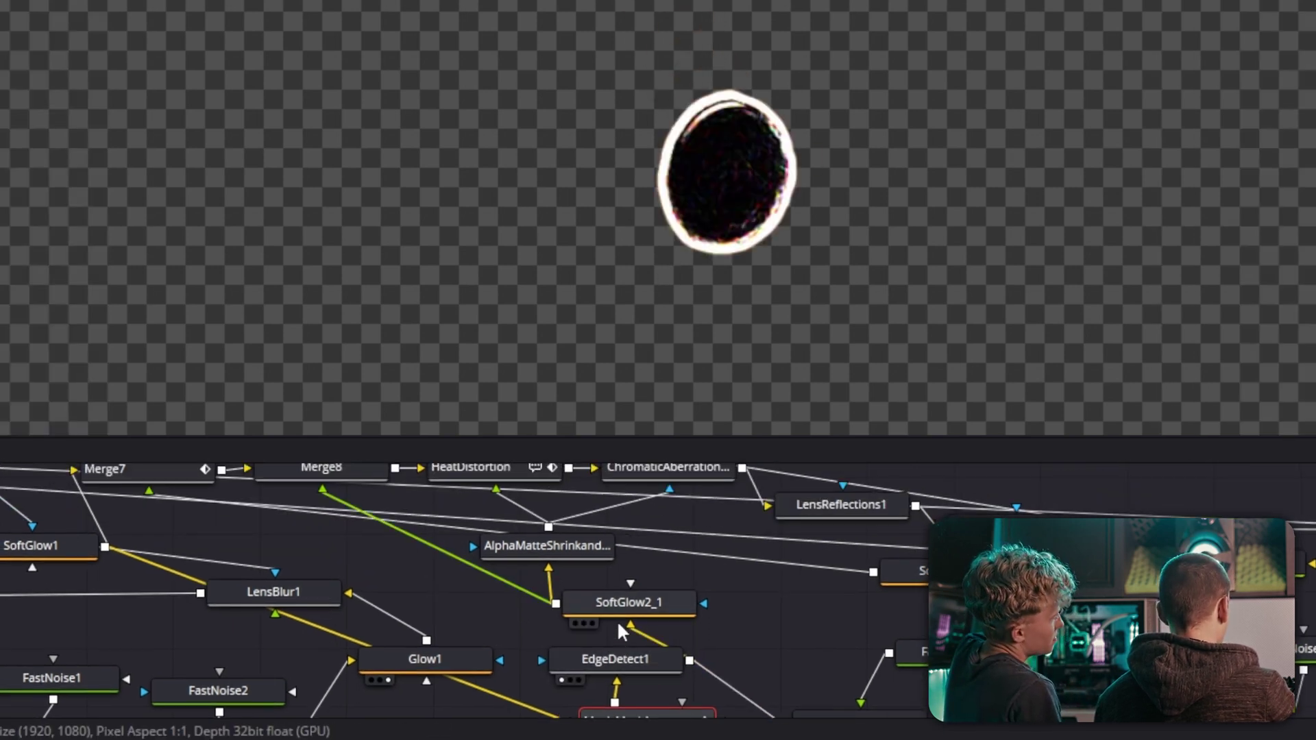
click(577, 623)
drag(558, 542, 829, 368)
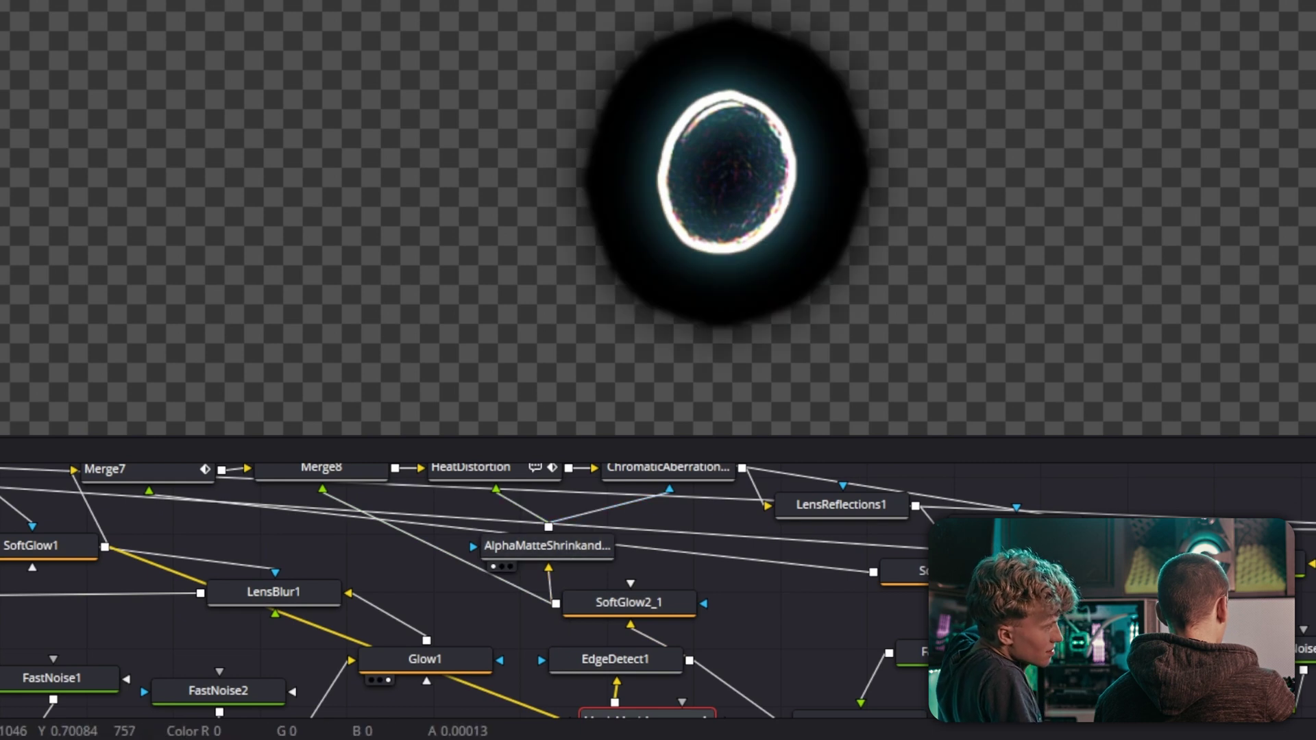
View the tweeter glow composited over the footage in Merge8 and inspect its Linear Dodge apply mode
scroll(530, 594, up, 2)
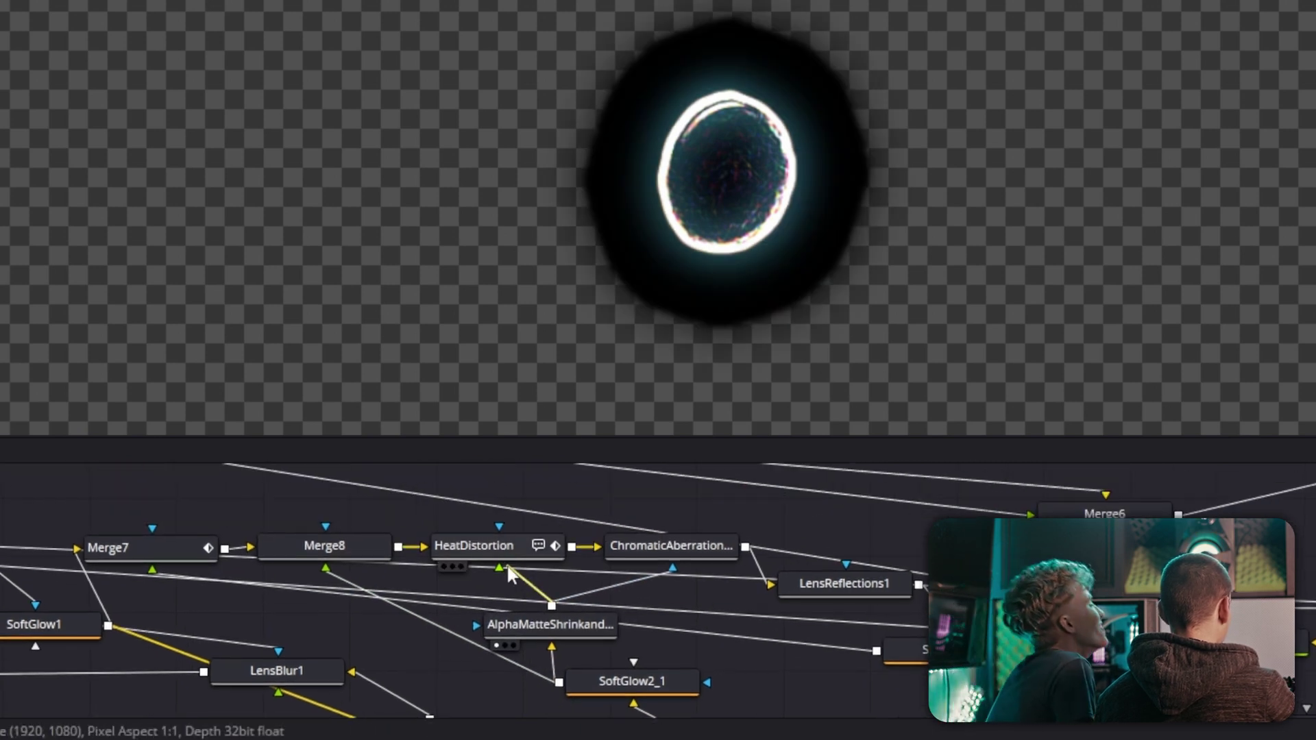
drag(354, 557, 940, 236)
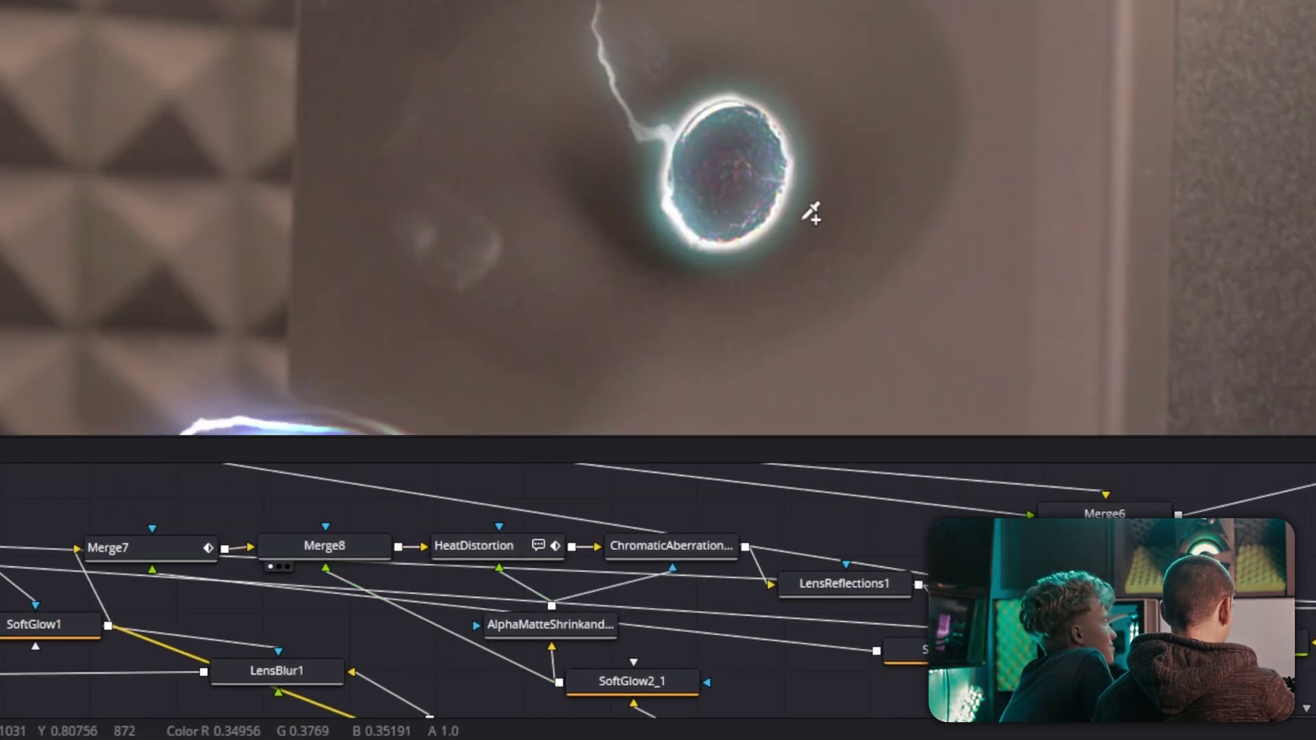
click(347, 554)
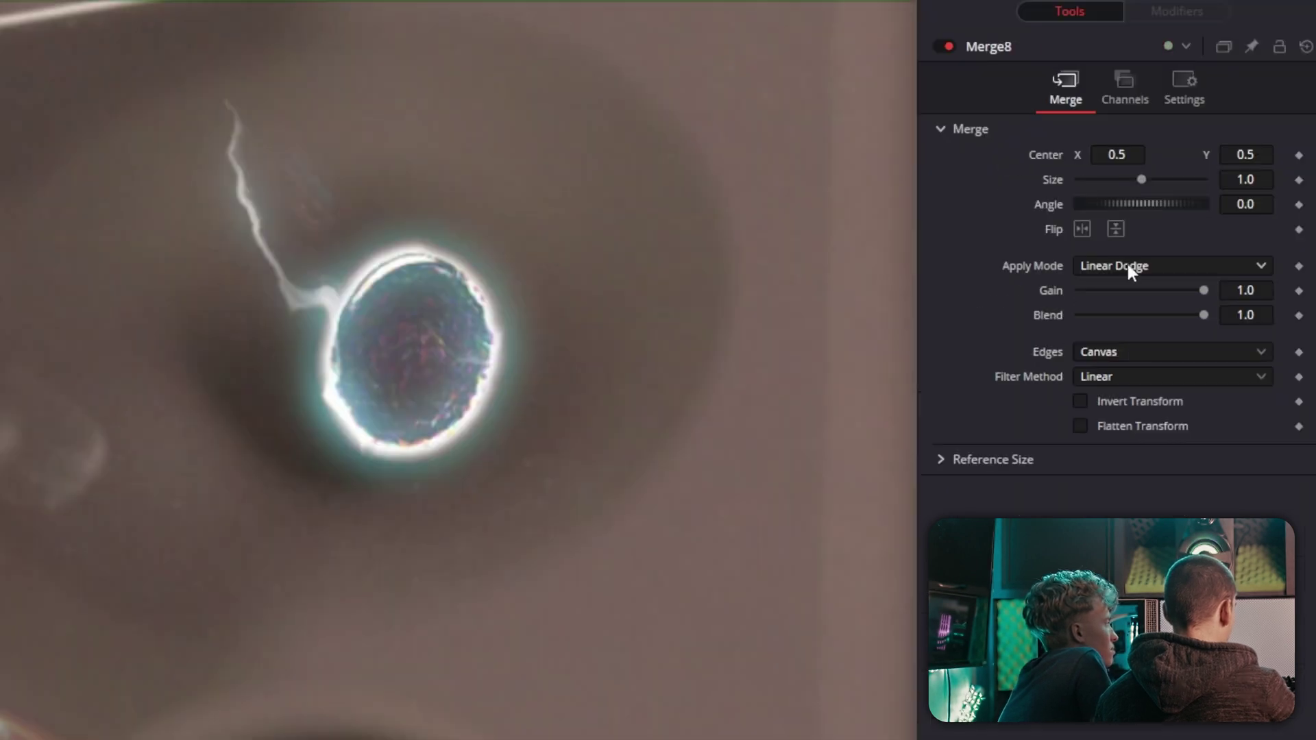
click(1128, 271)
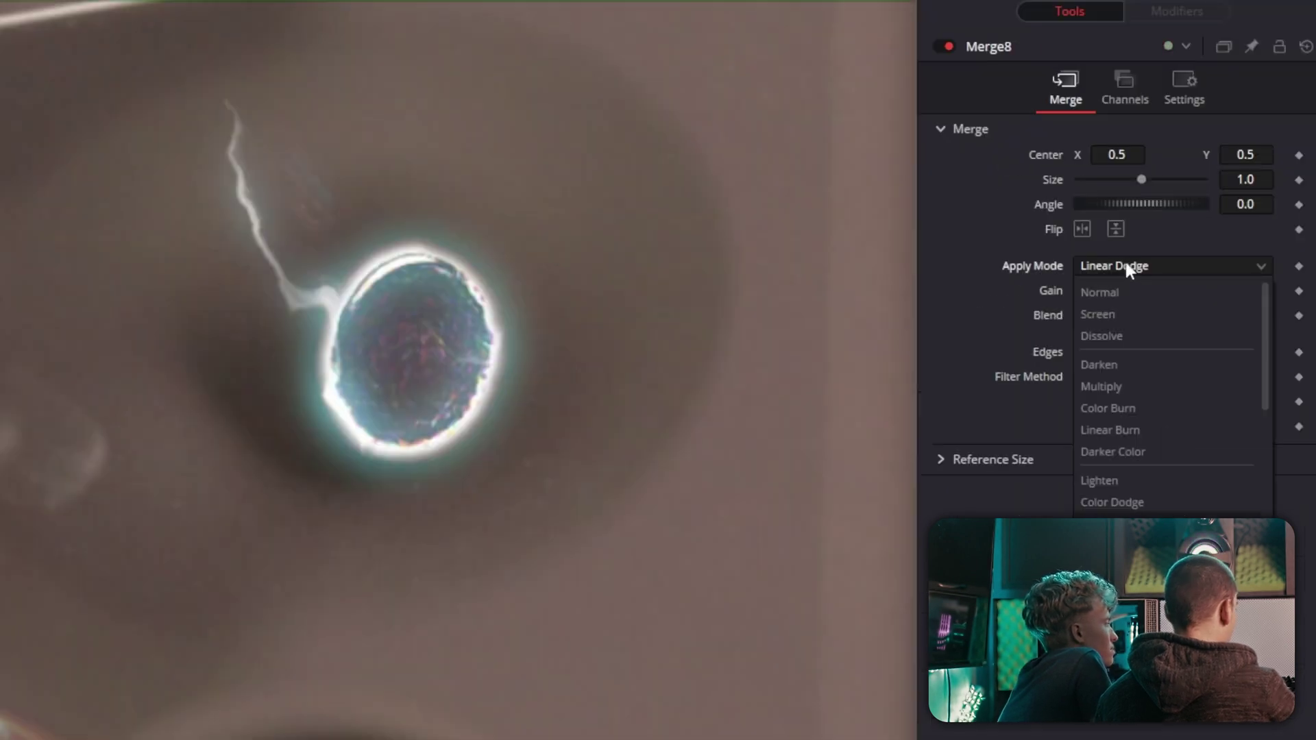
click(1111, 521)
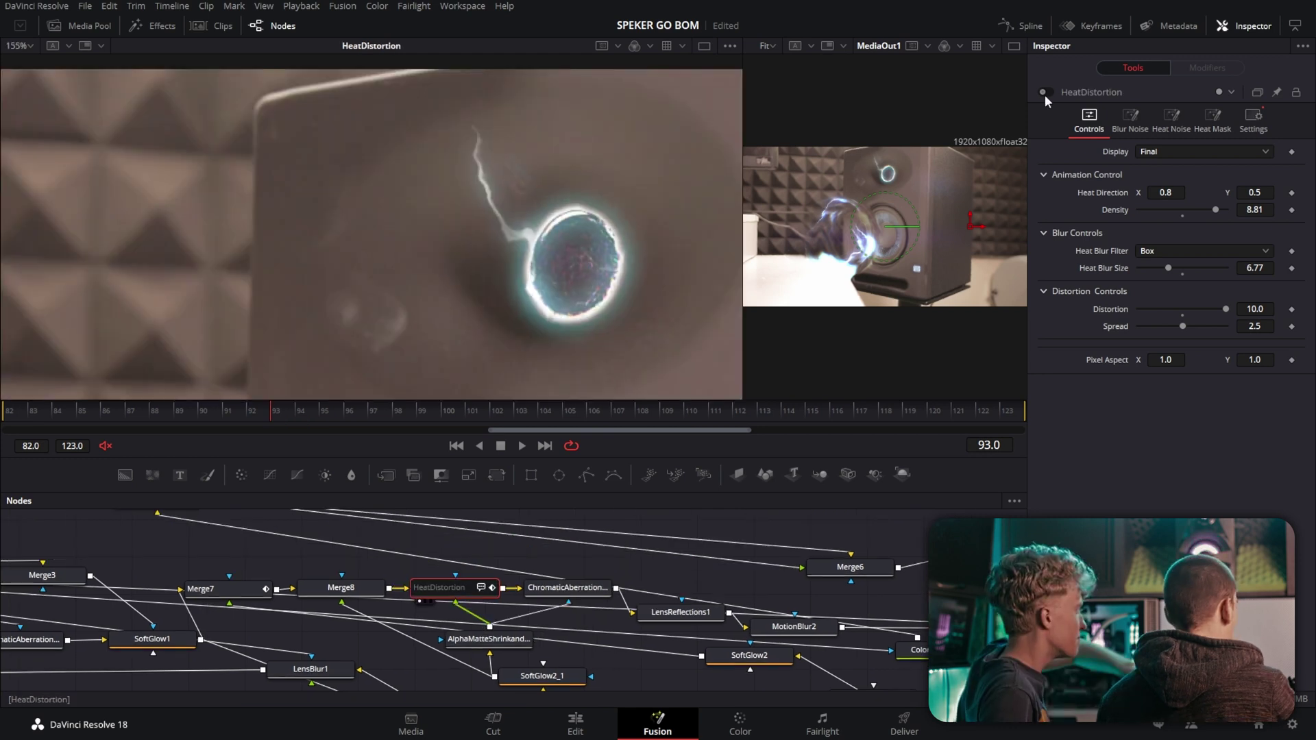
View LensReflections1 in the viewer, line its node up beside the chromatic aberration node, and switch it on
click(681, 612)
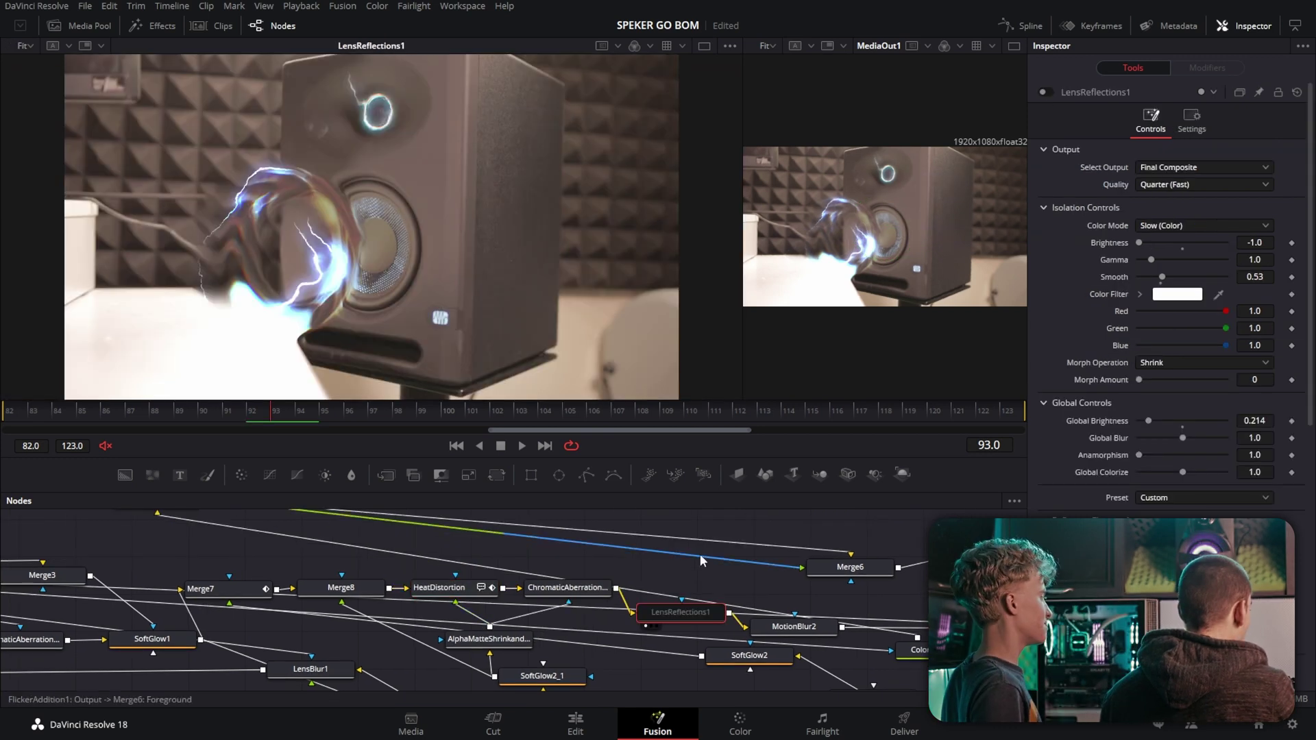
drag(682, 615, 689, 582)
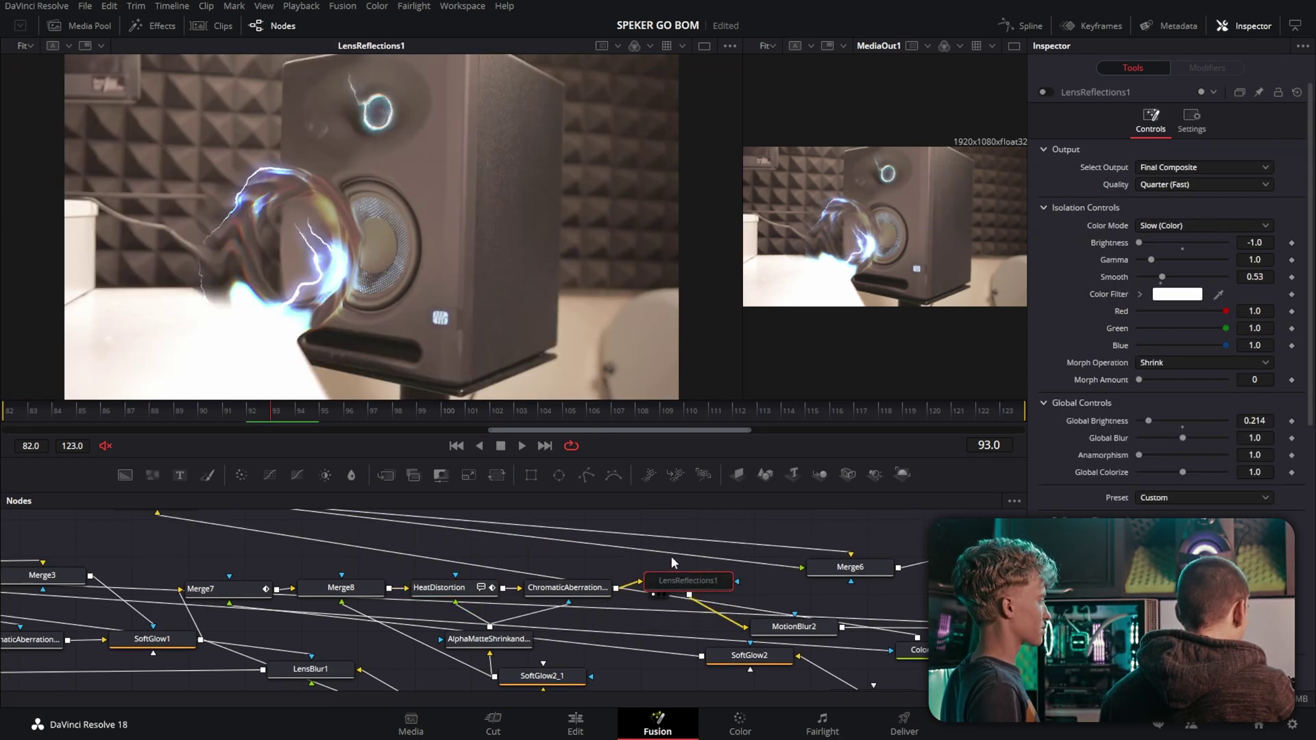
click(1043, 92)
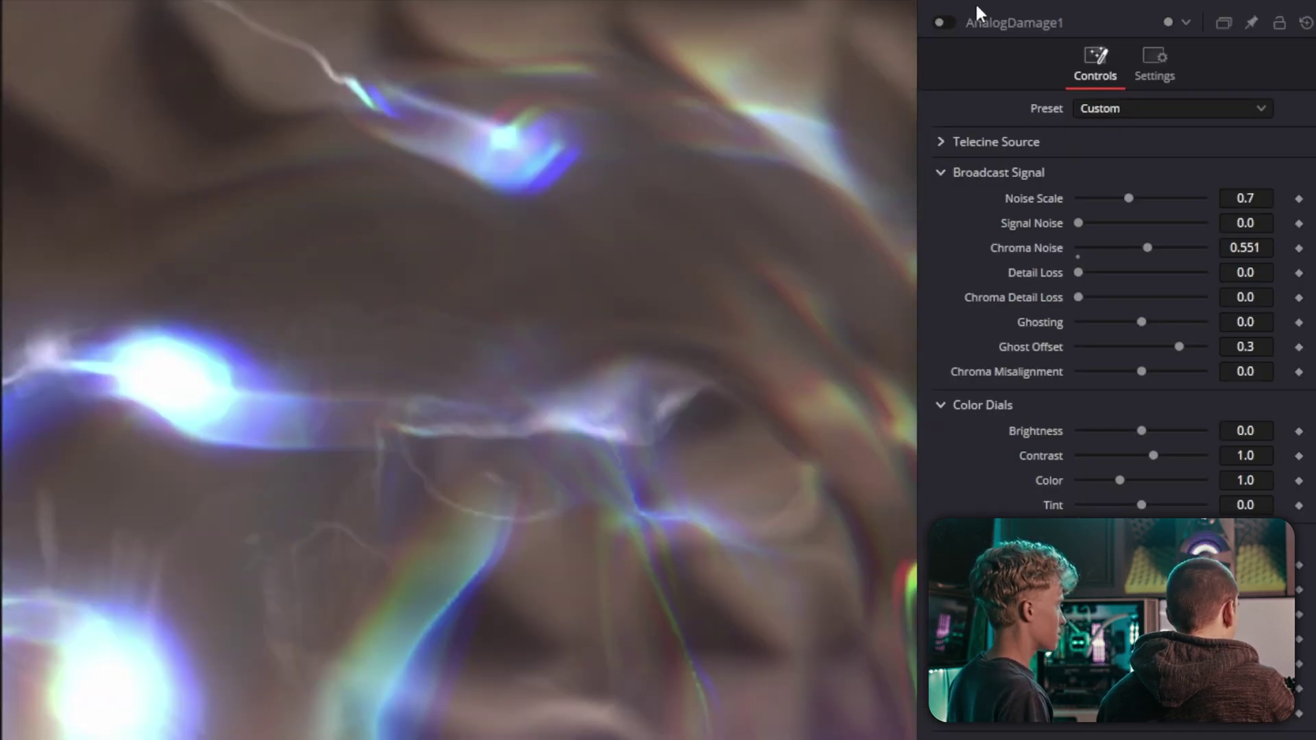
Compare the image with AnalogDamage1 toggled on and off, and toggle CameraShake1 for the same comparison
click(944, 18)
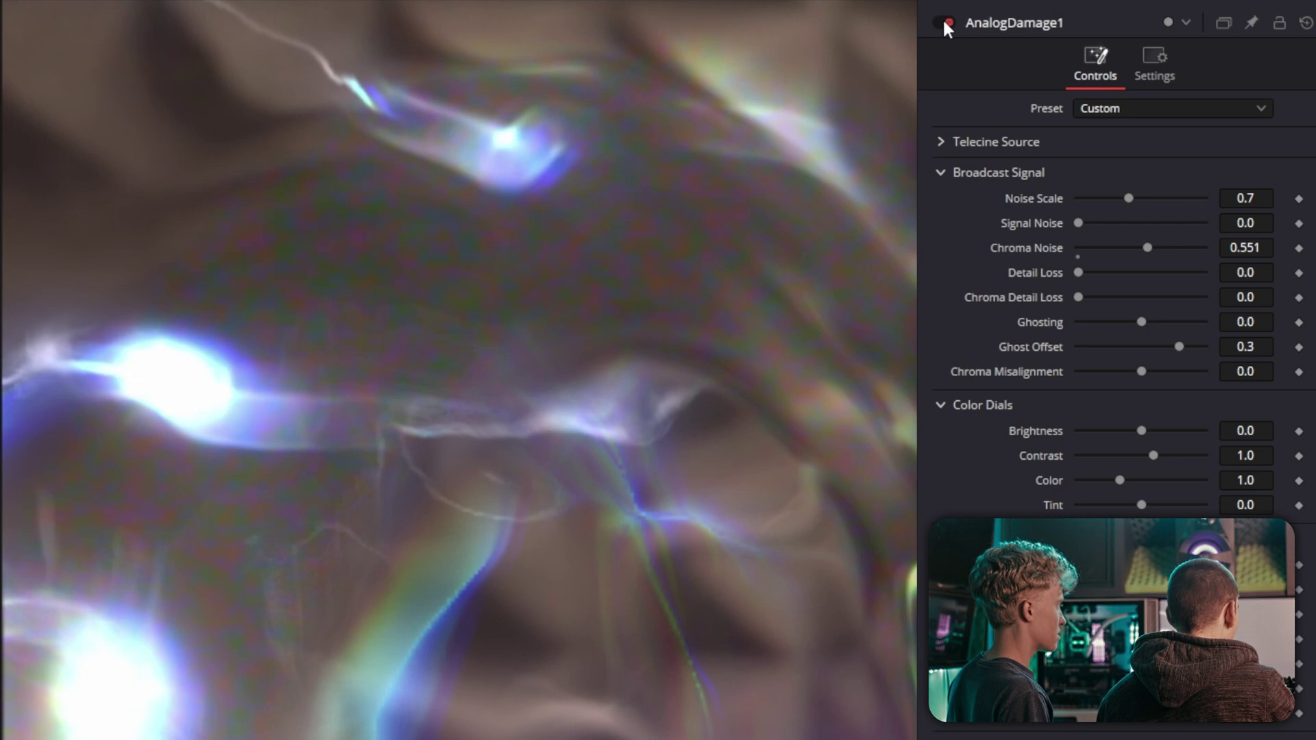
click(943, 18)
click(944, 18)
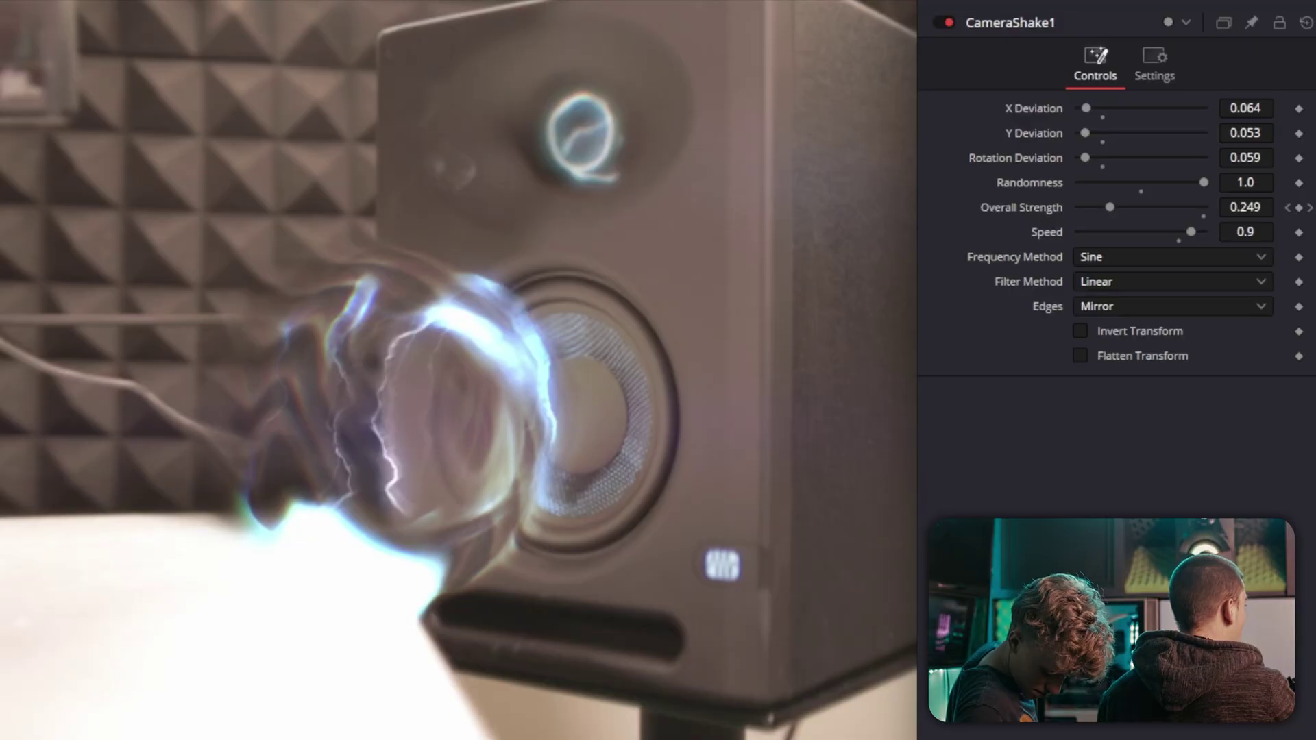
click(945, 23)
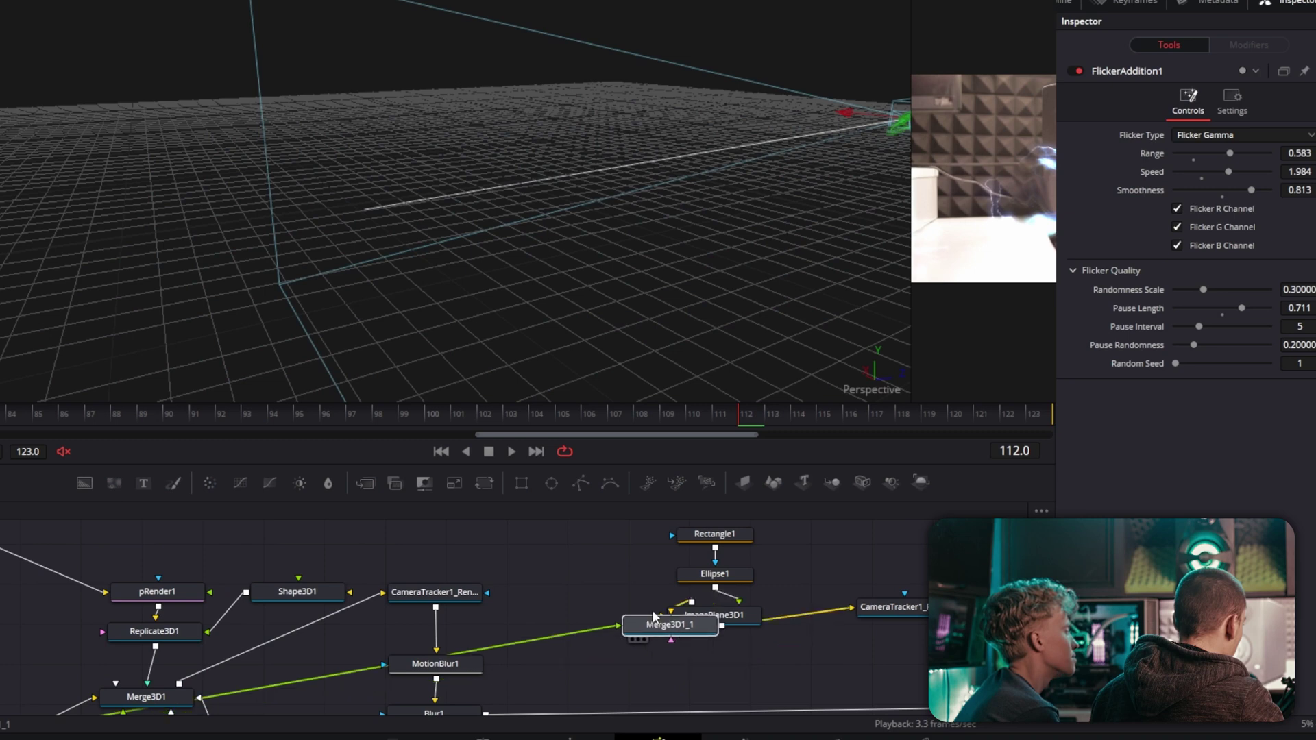
Examine Merge3D1_1 in perspective, detaching and reattaching the Ellipse1 mask on ImagePlane3D1 to compare the plane with and without it
drag(437, 243, 573, 560)
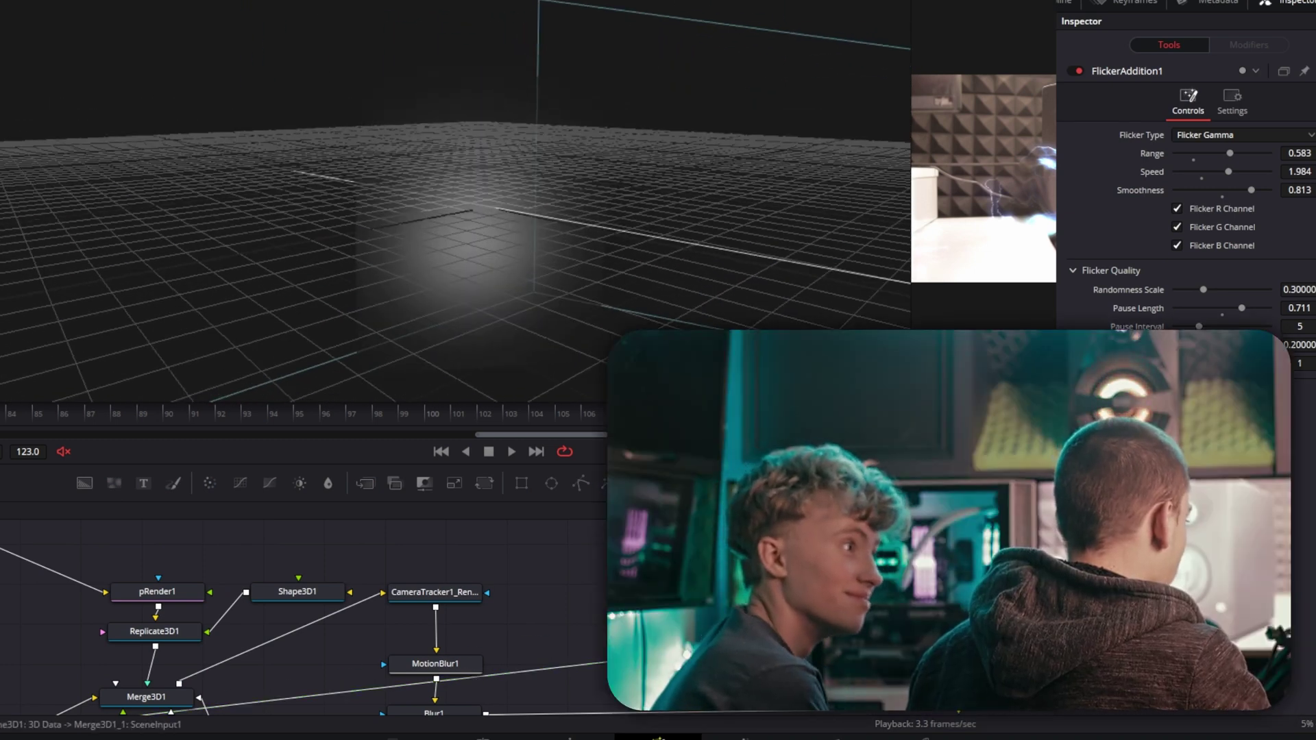
drag(715, 606, 725, 595)
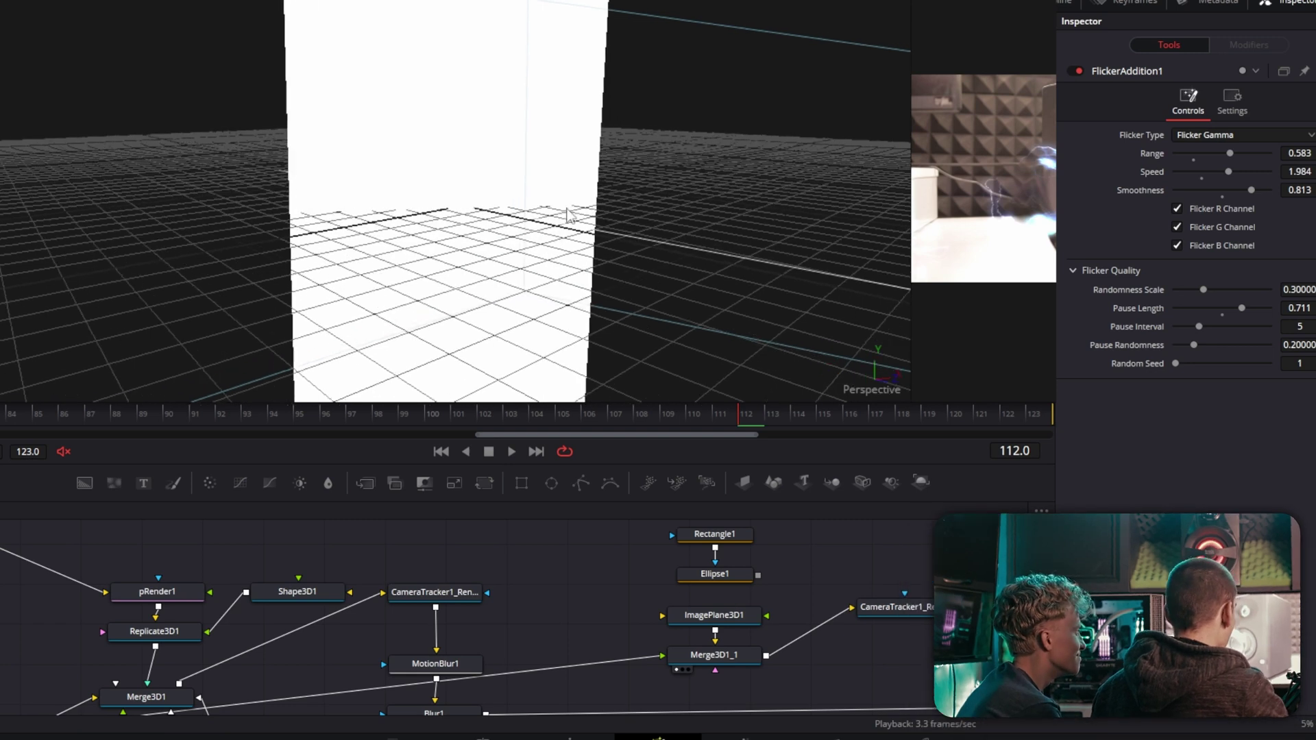
scroll(575, 226, down, 5)
scroll(575, 227, up, 2)
drag(756, 576, 720, 617)
drag(515, 191, 569, 294)
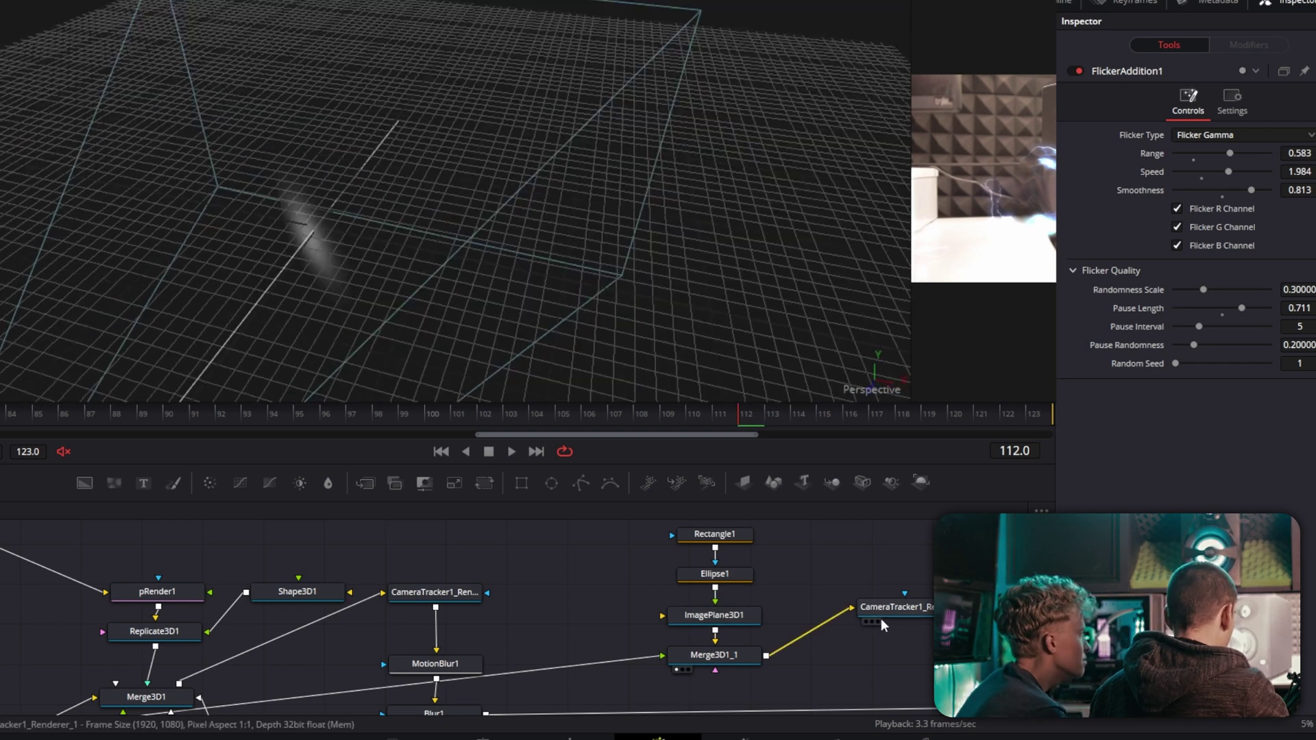
Follow the masked plane's CameraTracker1 renderer output to FlickerAddition1 and enlarge the final-output viewer
click(885, 607)
scroll(878, 645, right, 5)
click(829, 643)
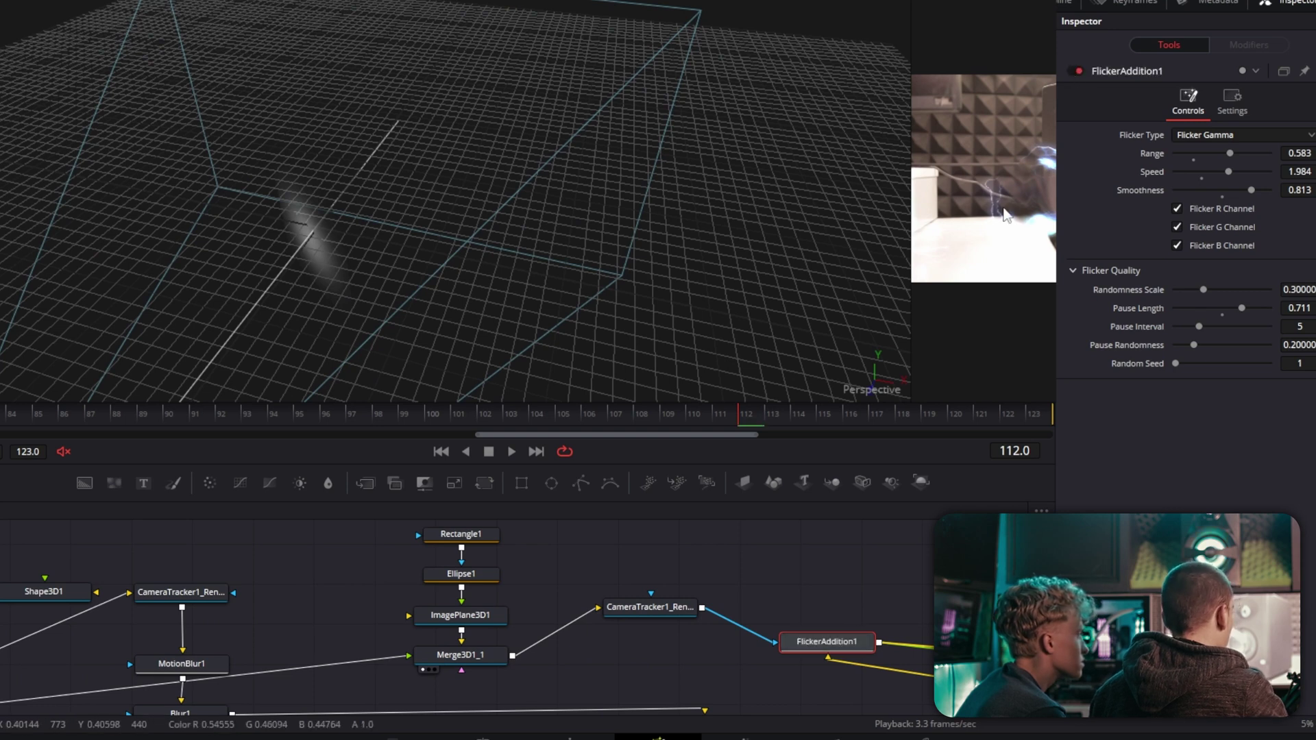
drag(919, 181, 532, 215)
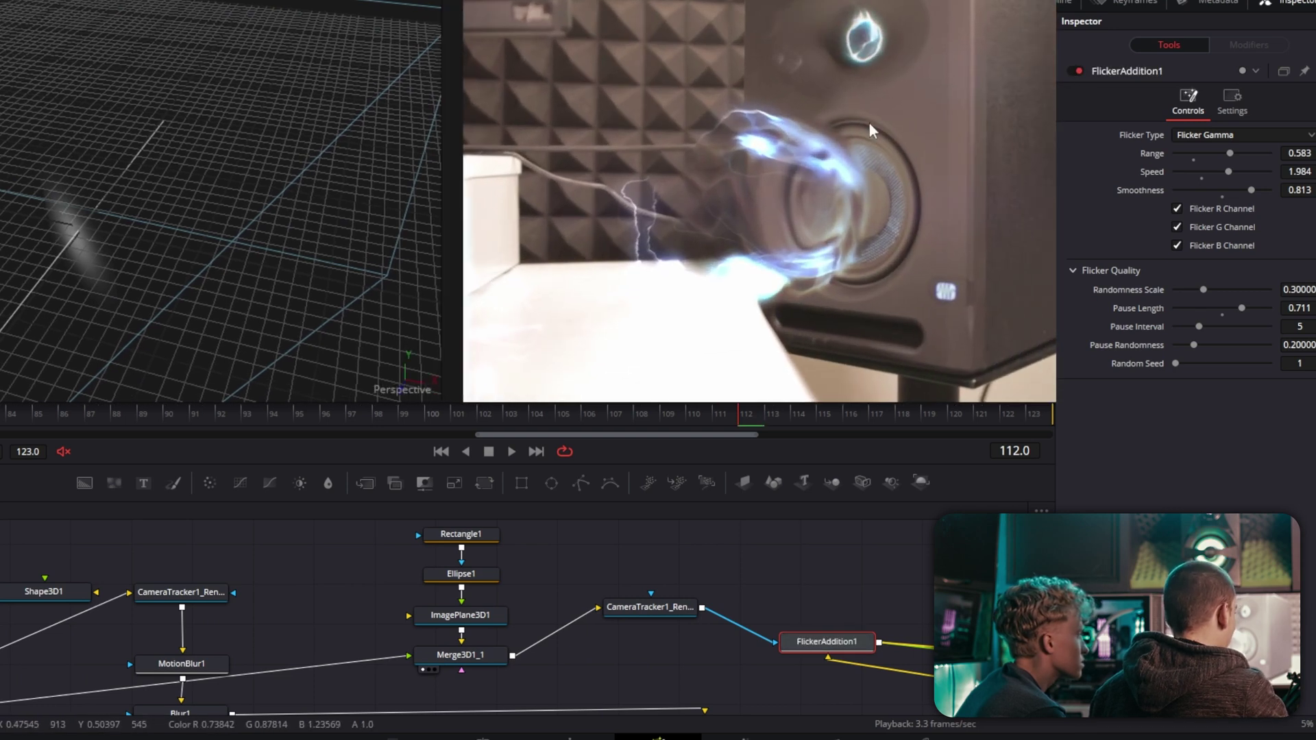
scroll(622, 602, right, 10)
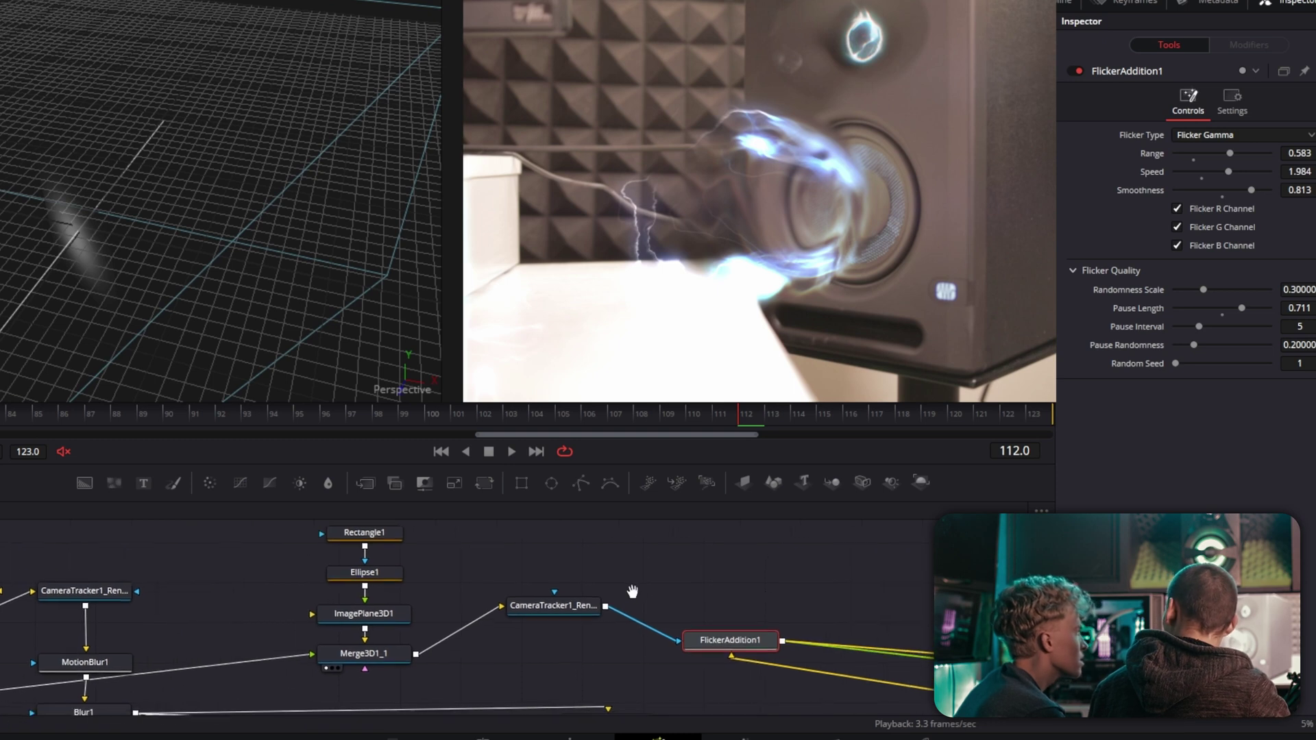
Toggle FlickerAddition1 off and on repeatedly to compare the final composite with and without the flicker
click(1075, 71)
click(1076, 73)
click(1076, 73)
click(1076, 73)
click(1076, 72)
click(1076, 73)
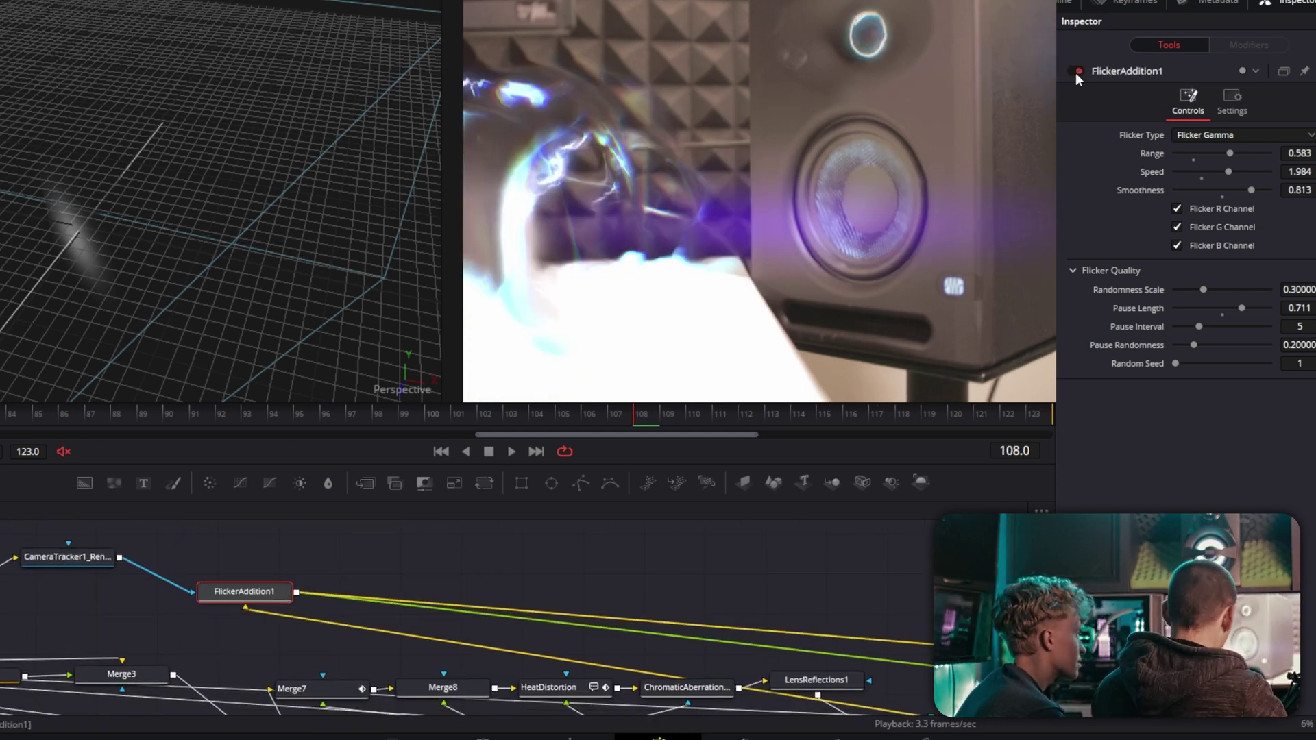